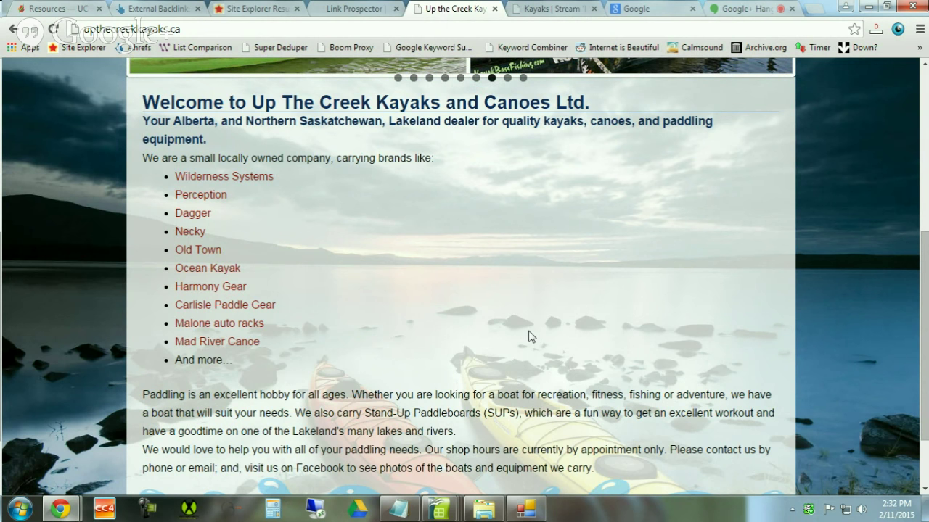
Bring up the CoCitations tool window and move it to the middle of the screen
{"action": "left_click", "coordinate": [525, 509]}
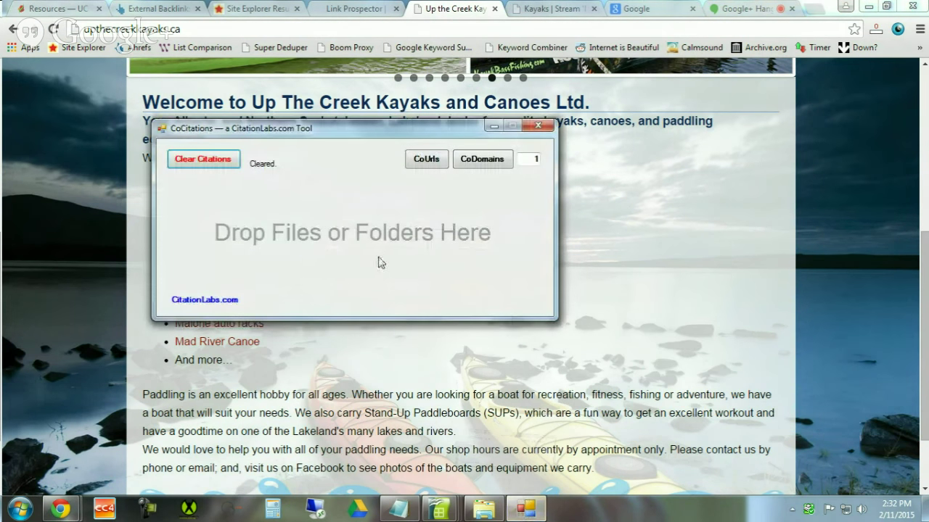
{"action": "left_click_drag", "start_coordinate": [259, 135], "coordinate": [395, 169]}
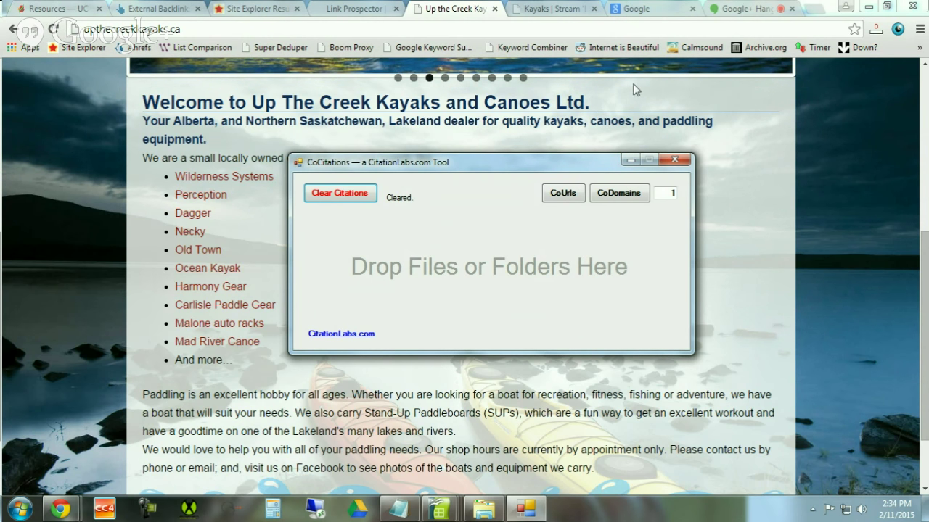
Minimize the CoCitations window and search Google for kayak manufacturers
{"action": "left_click", "coordinate": [622, 9]}
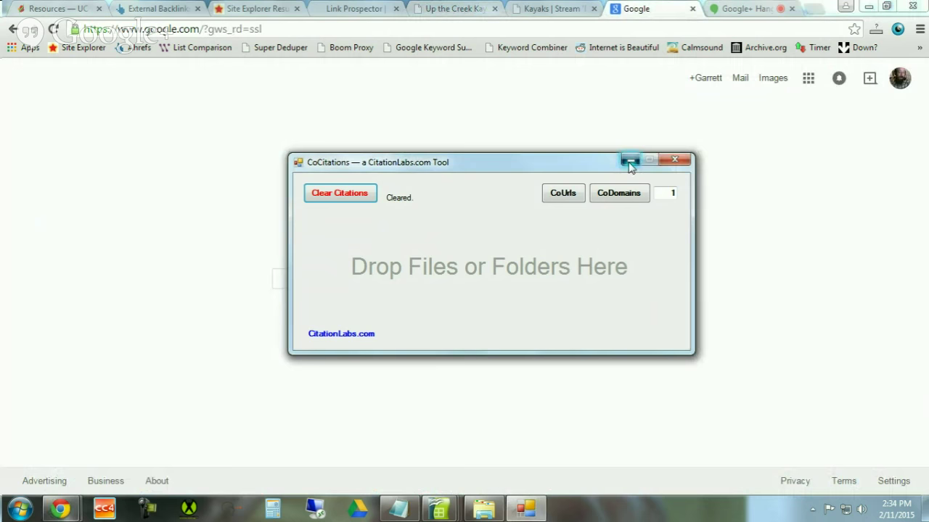
{"action": "left_click", "coordinate": [630, 159]}
{"action": "left_click", "coordinate": [380, 277]}
{"action": "type", "text": "ka"}
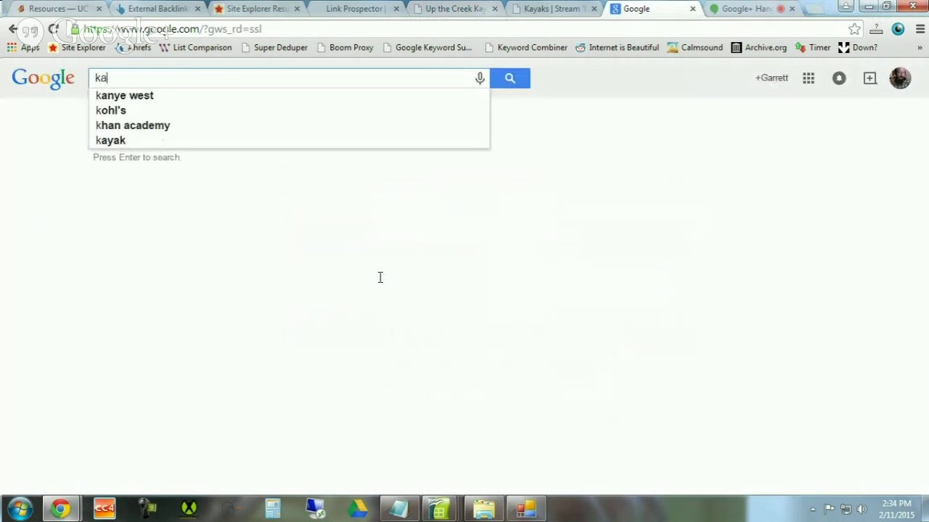
{"action": "type", "text": "yak manufacturers"}
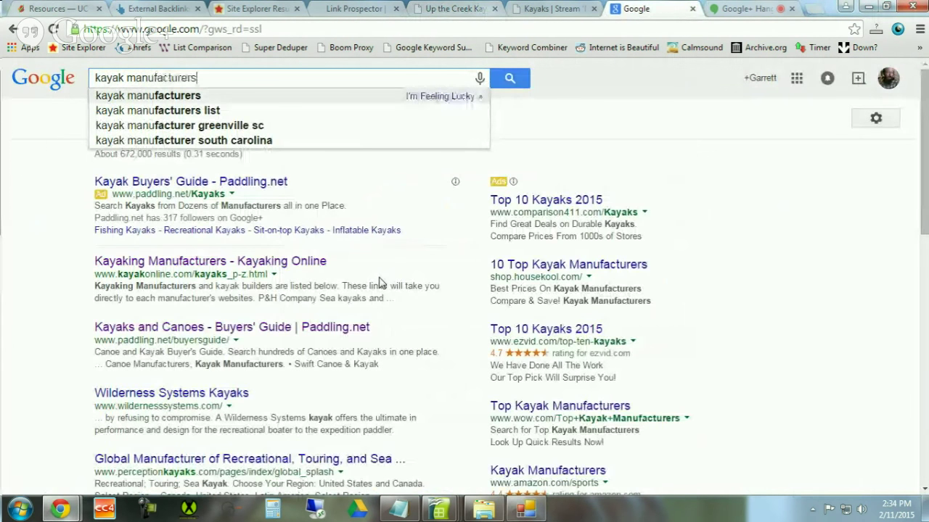
{"action": "key", "text": "Return"}
Open the Kayaking Online manufacturers result and examine its Kayaks A-O list from start to end
{"action": "left_click", "coordinate": [236, 263]}
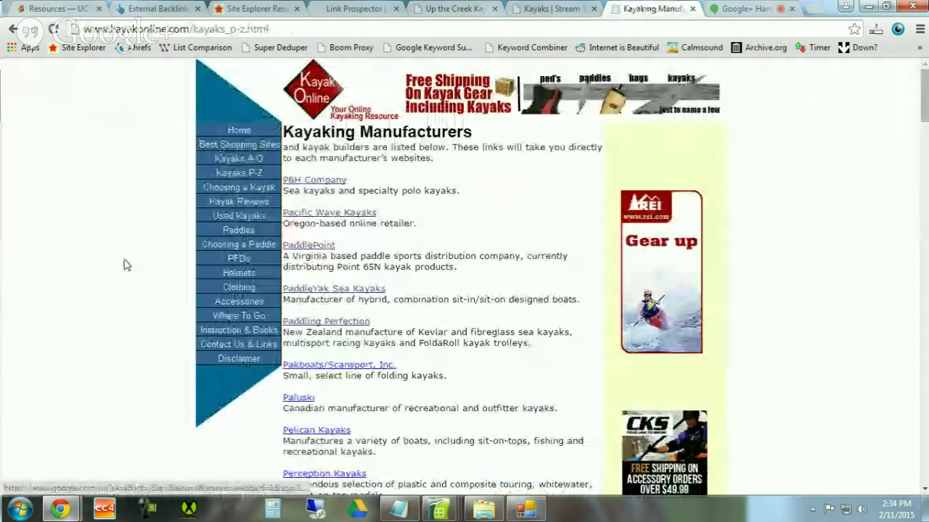
{"action": "left_click", "coordinate": [233, 158]}
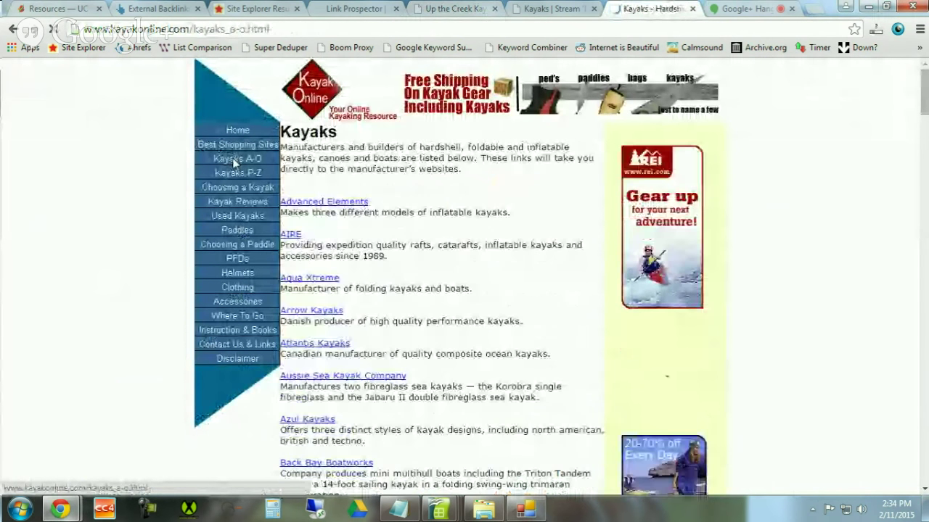
{"action": "scroll", "coordinate": [329, 201], "scroll_direction": "down", "scroll_amount": 15}
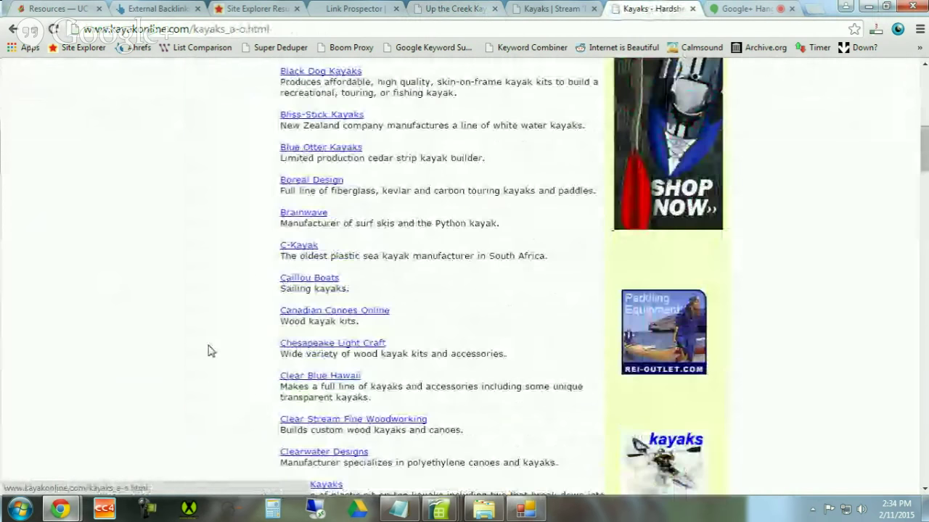
{"action": "scroll", "coordinate": [322, 332], "scroll_direction": "down", "scroll_amount": 20}
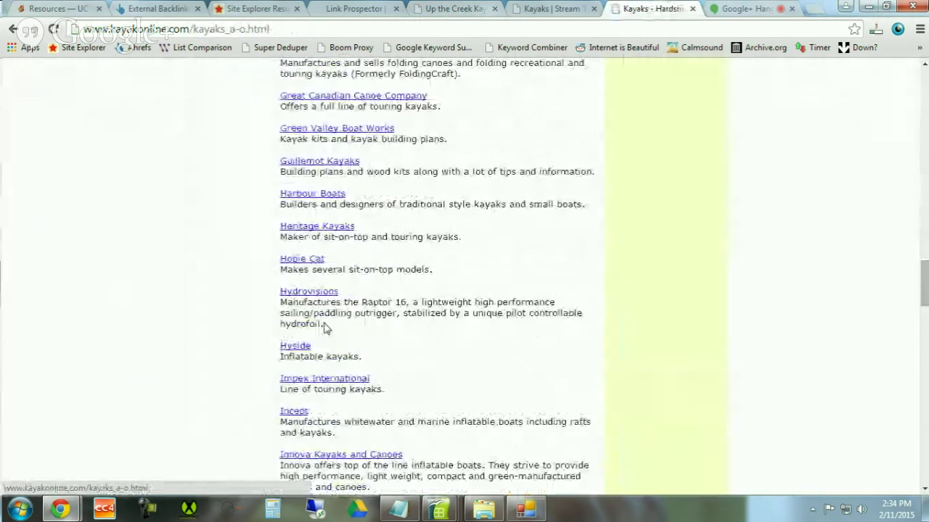
{"action": "scroll", "coordinate": [324, 328], "scroll_direction": "down", "scroll_amount": 5}
{"action": "scroll", "coordinate": [319, 355], "scroll_direction": "up", "scroll_amount": 3}
{"action": "scroll", "coordinate": [317, 375], "scroll_direction": "down", "scroll_amount": 4}
{"action": "scroll", "coordinate": [317, 375], "scroll_direction": "down", "scroll_amount": 1}
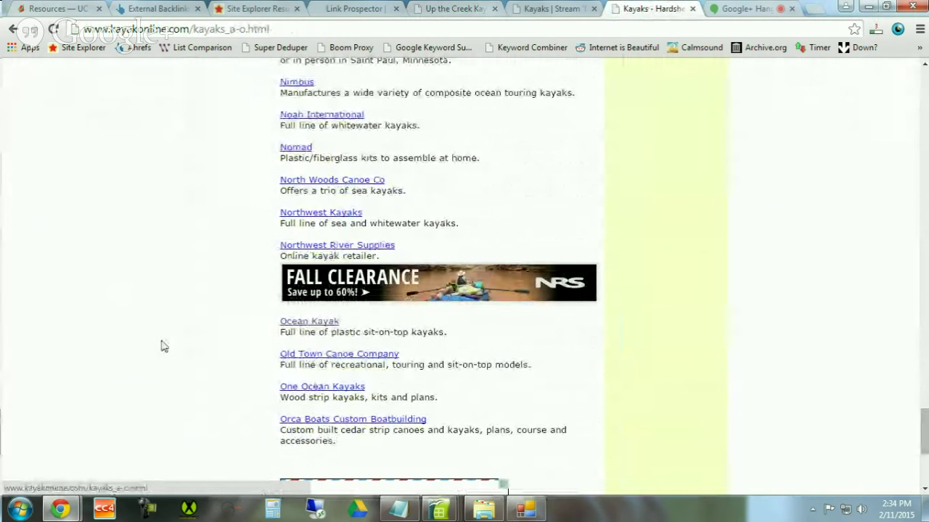
{"action": "scroll", "coordinate": [162, 346], "scroll_direction": "up", "scroll_amount": 14}
{"action": "scroll", "coordinate": [162, 346], "scroll_direction": "up", "scroll_amount": 20}
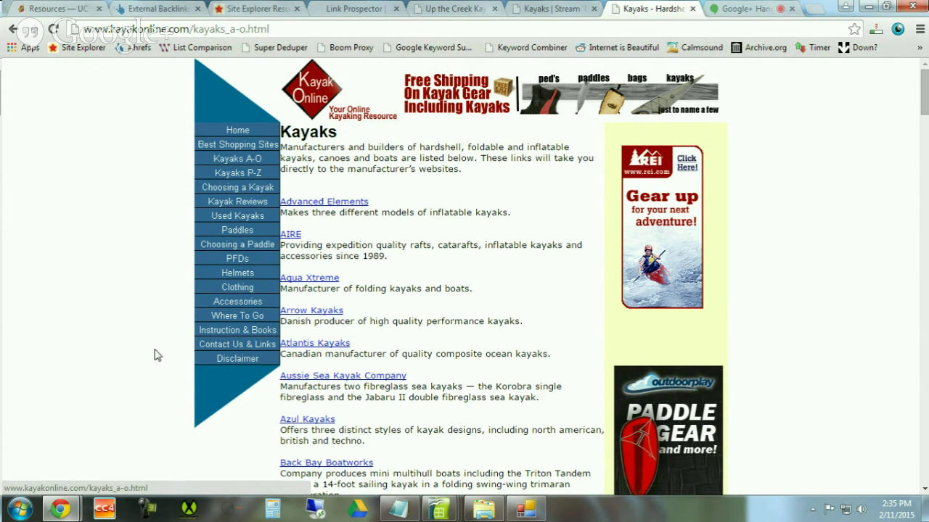
Show the CoCites folder in Windows Explorer, look through the Kayaks folder's CSV files and return to the parent folder
{"action": "left_click", "coordinate": [497, 512]}
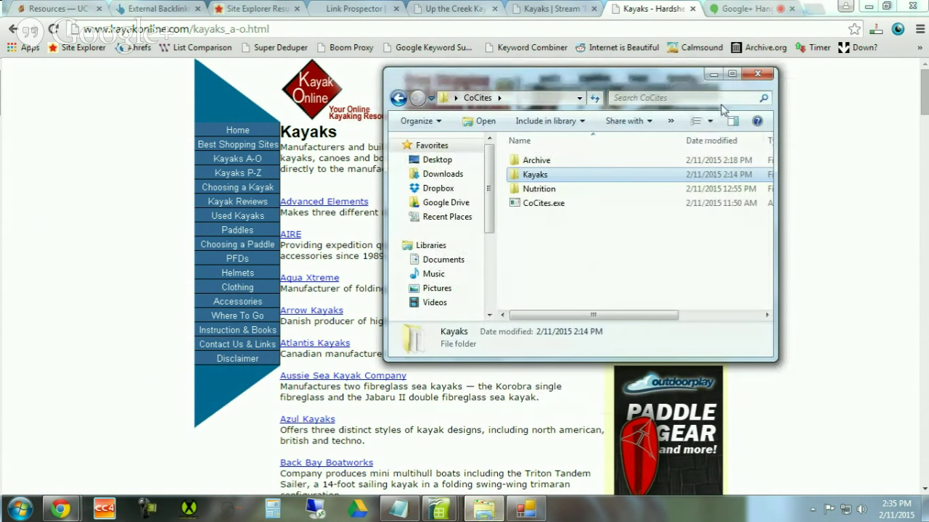
{"action": "left_click_drag", "start_coordinate": [659, 81], "coordinate": [422, 161]}
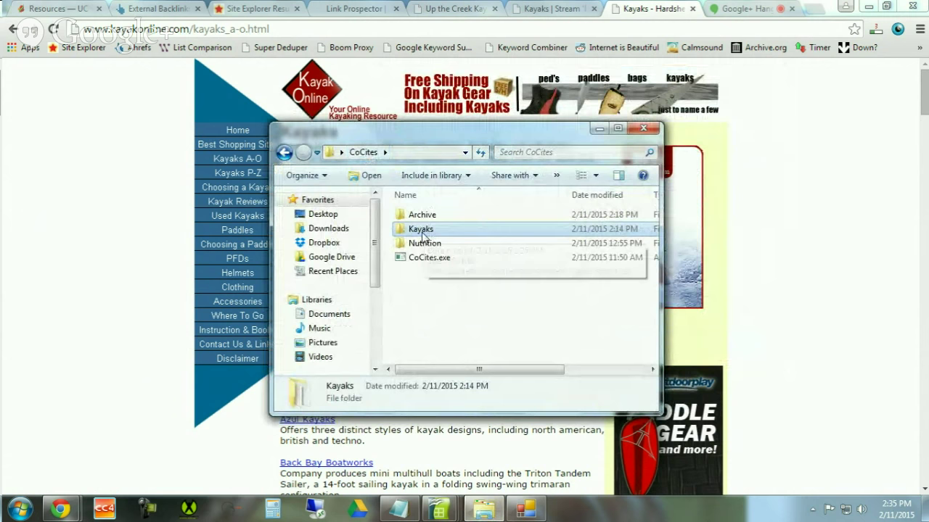
{"action": "mouse_move", "coordinate": [421, 235]}
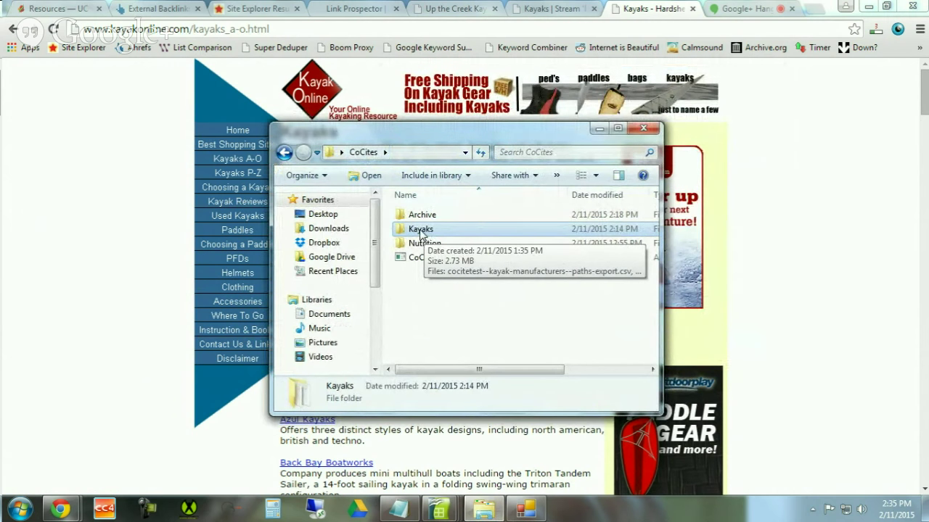
{"action": "double_click", "coordinate": [421, 232]}
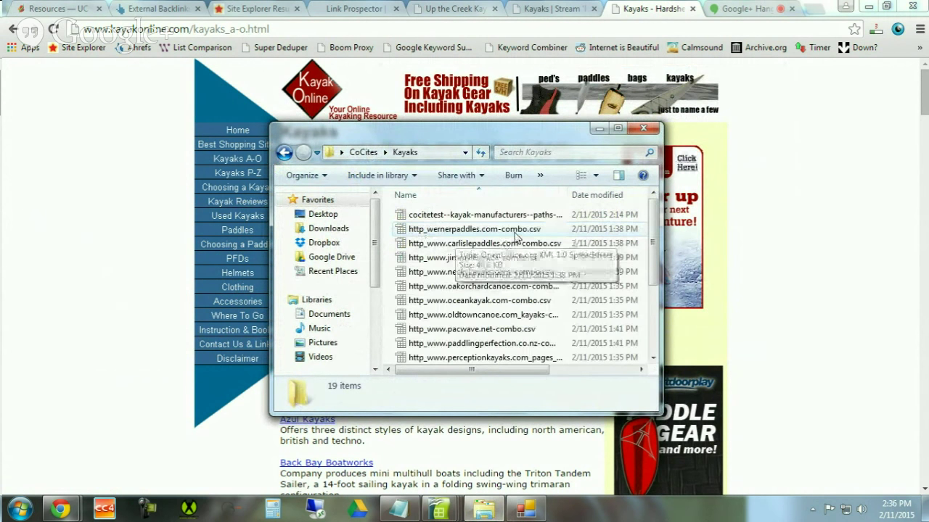
{"action": "scroll", "coordinate": [516, 236], "scroll_direction": "down", "scroll_amount": 3}
{"action": "scroll", "coordinate": [517, 244], "scroll_direction": "up", "scroll_amount": 2}
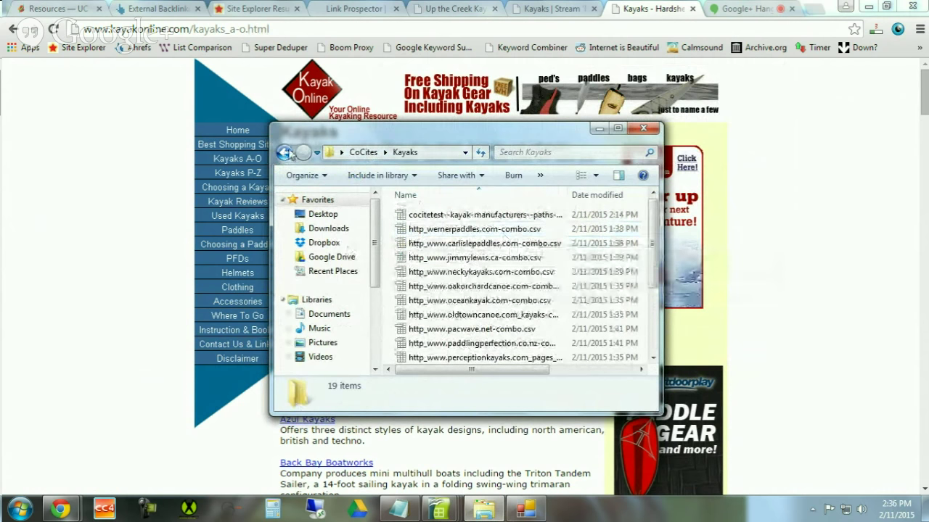
{"action": "left_click", "coordinate": [283, 152]}
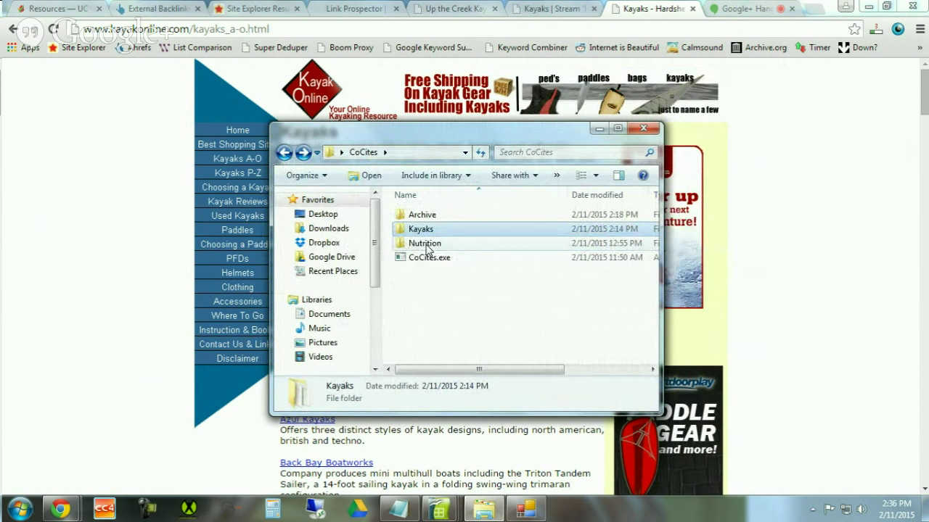
{"action": "mouse_move", "coordinate": [428, 249]}
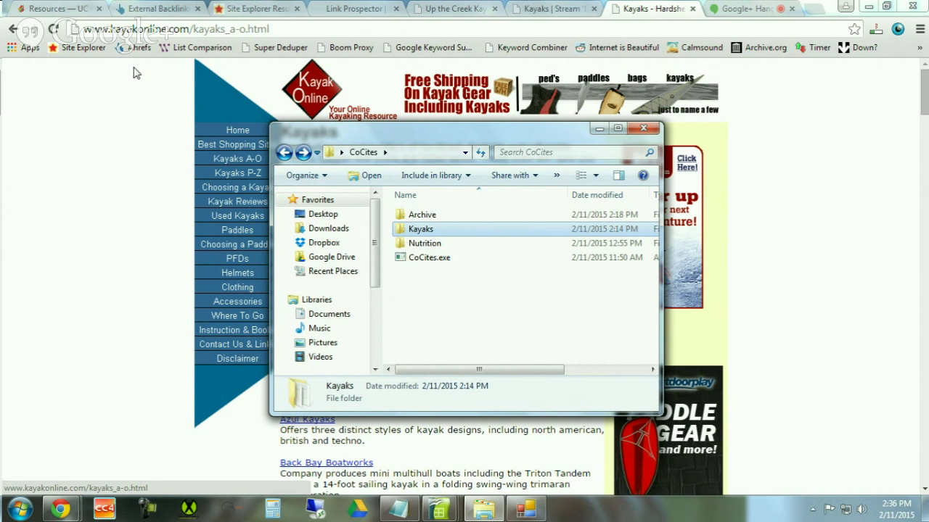
{"action": "left_click", "coordinate": [140, 14]}
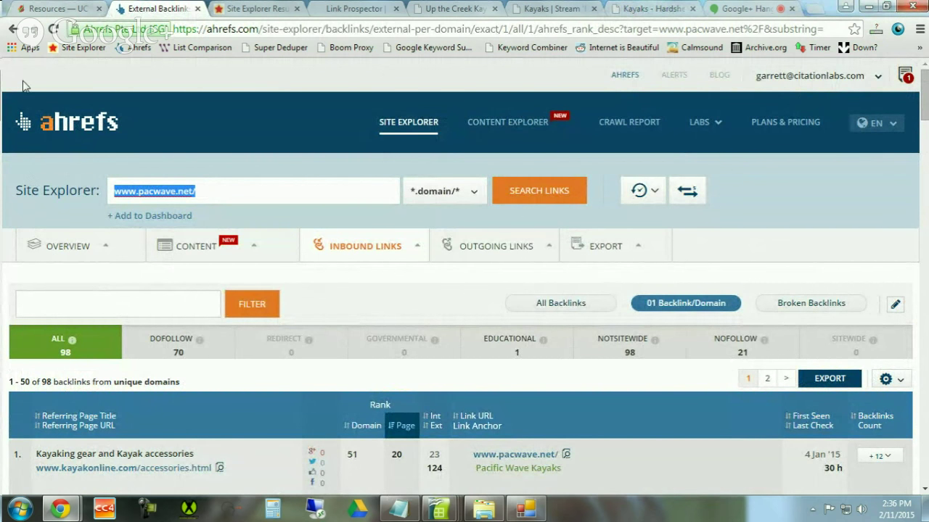
{"action": "left_click", "coordinate": [57, 122]}
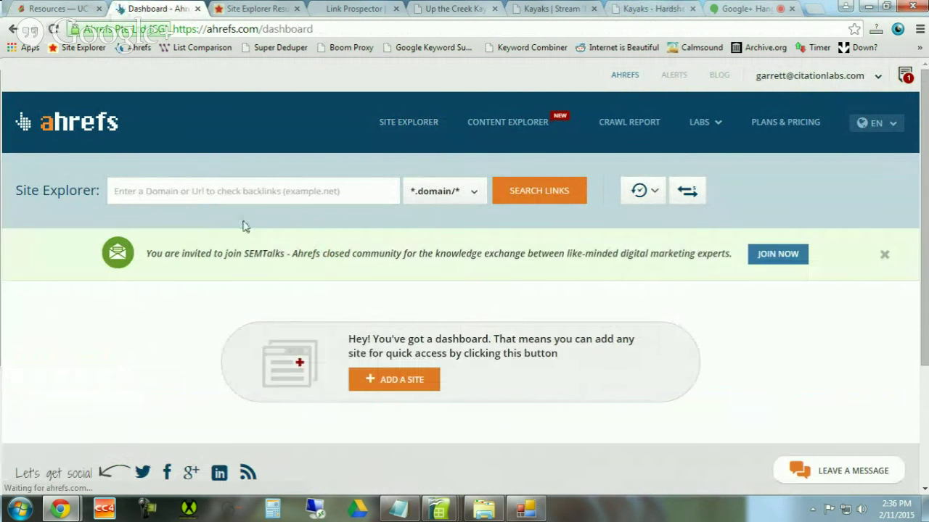
{"action": "left_click", "coordinate": [546, 191]}
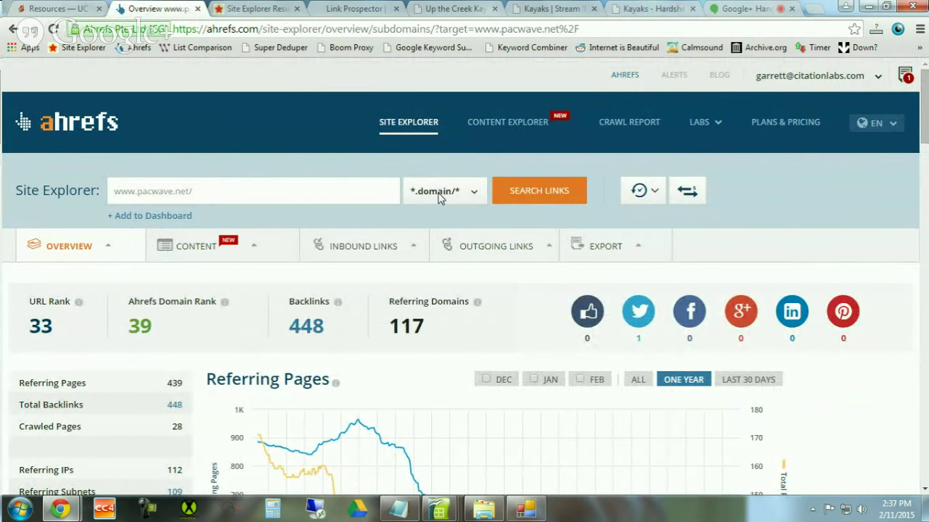
{"action": "left_click", "coordinate": [441, 196]}
{"action": "left_click", "coordinate": [444, 229]}
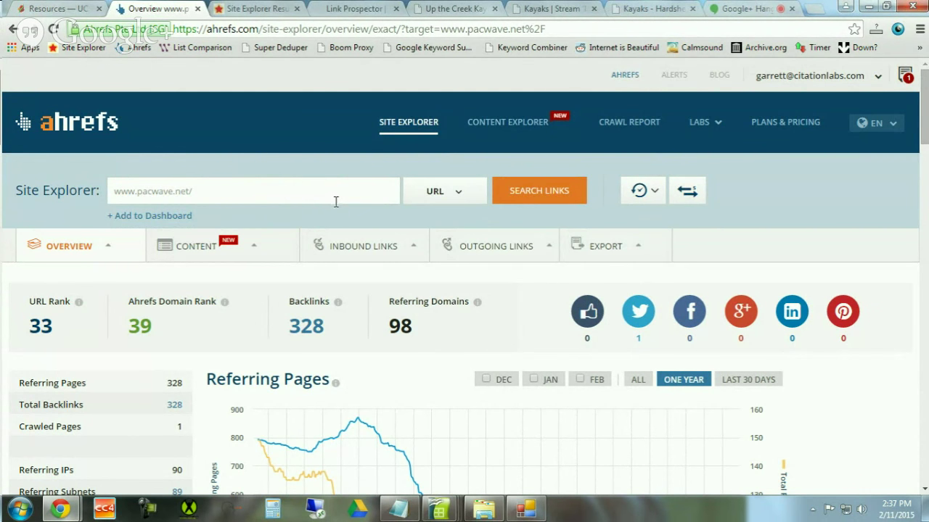
{"action": "mouse_move", "coordinate": [369, 253]}
{"action": "left_click", "coordinate": [444, 192]}
{"action": "left_click", "coordinate": [445, 236]}
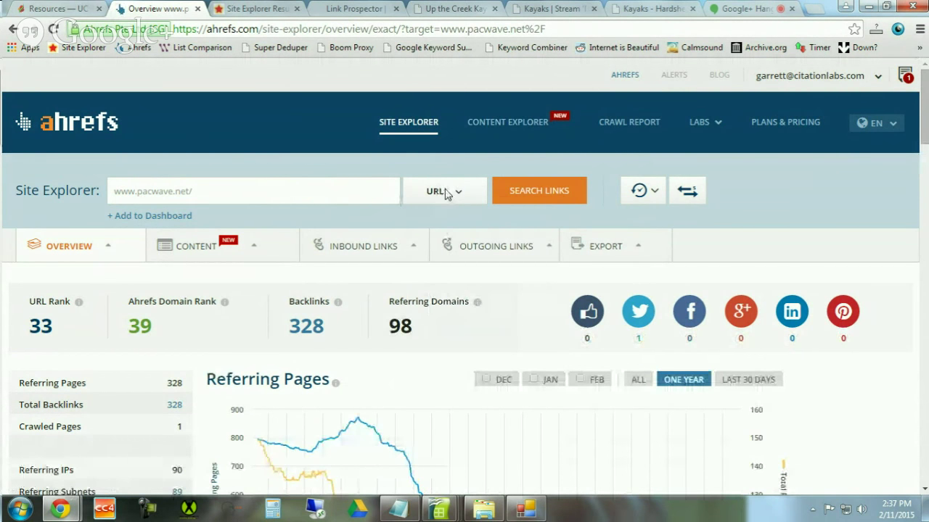
{"action": "mouse_move", "coordinate": [366, 246]}
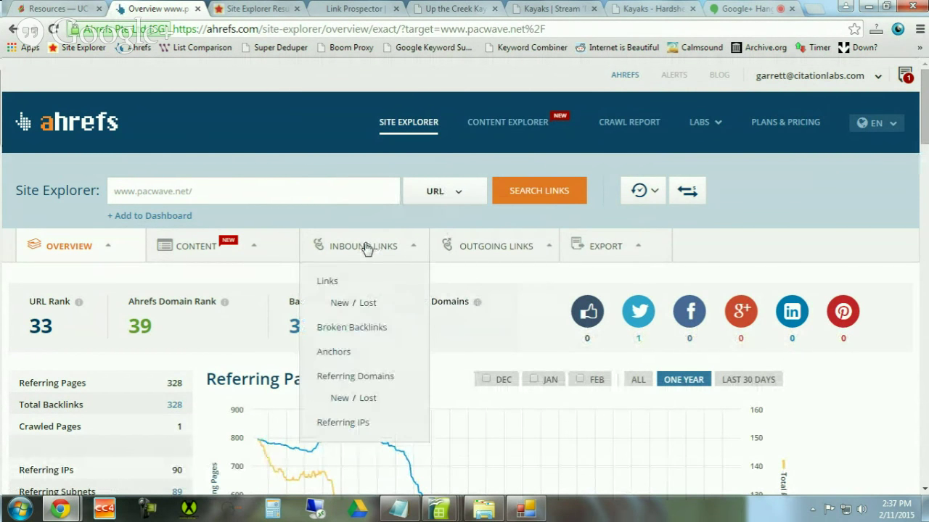
{"action": "left_click", "coordinate": [330, 283]}
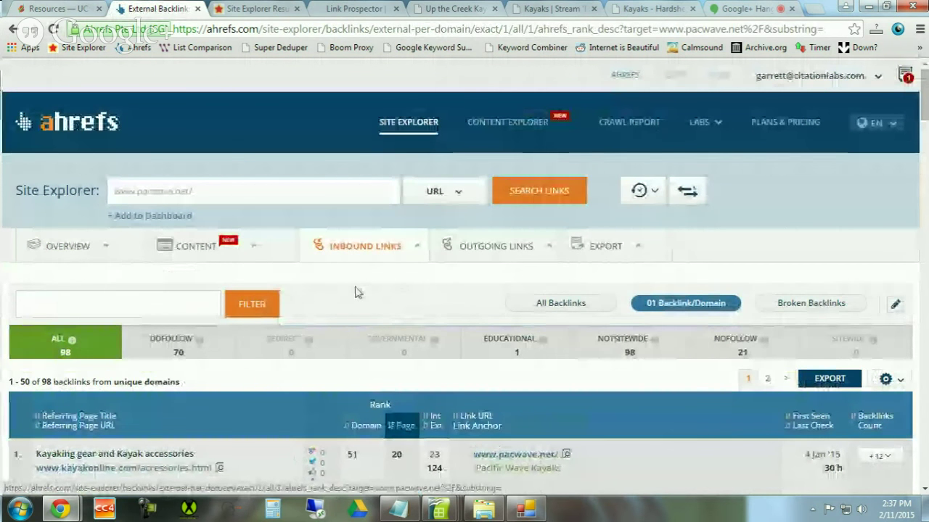
{"action": "scroll", "coordinate": [356, 287], "scroll_direction": "down", "scroll_amount": 1}
{"action": "mouse_move", "coordinate": [347, 198]}
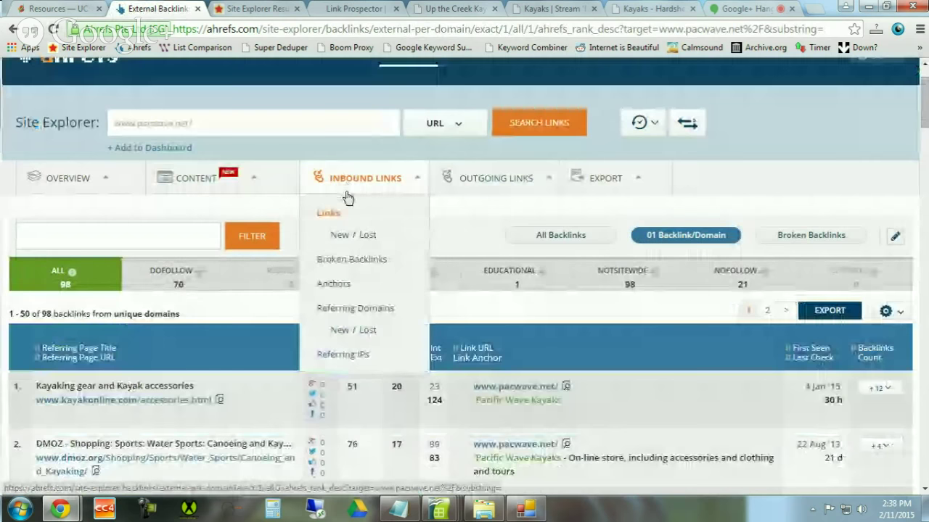
{"action": "left_click", "coordinate": [822, 311]}
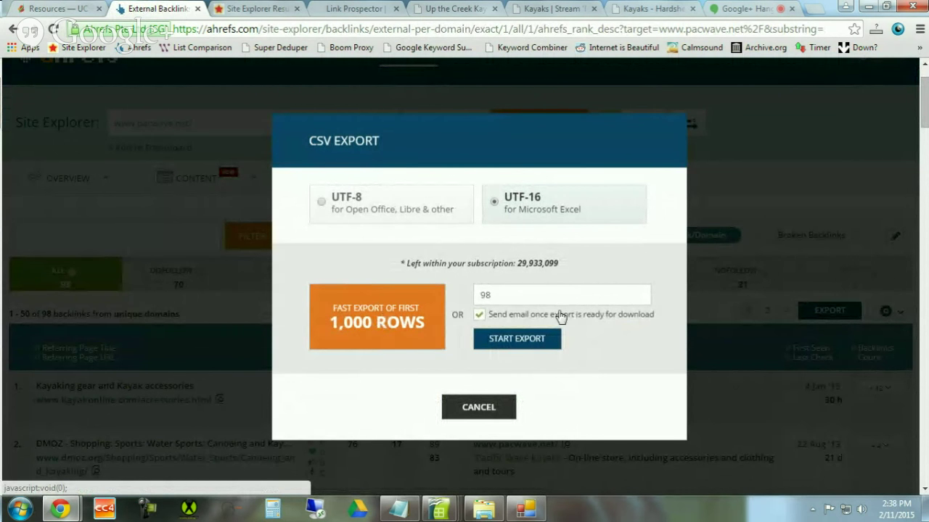
{"action": "double_click", "coordinate": [485, 294]}
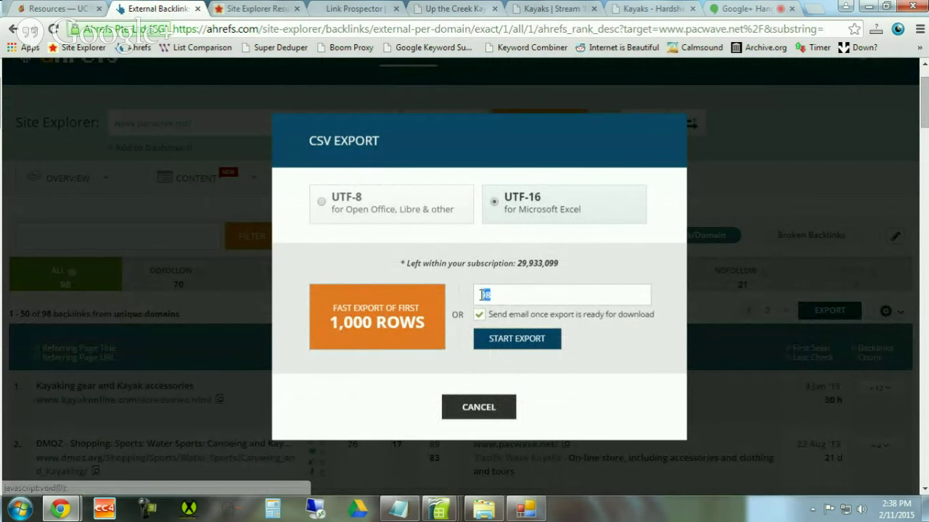
{"action": "left_click", "coordinate": [366, 338]}
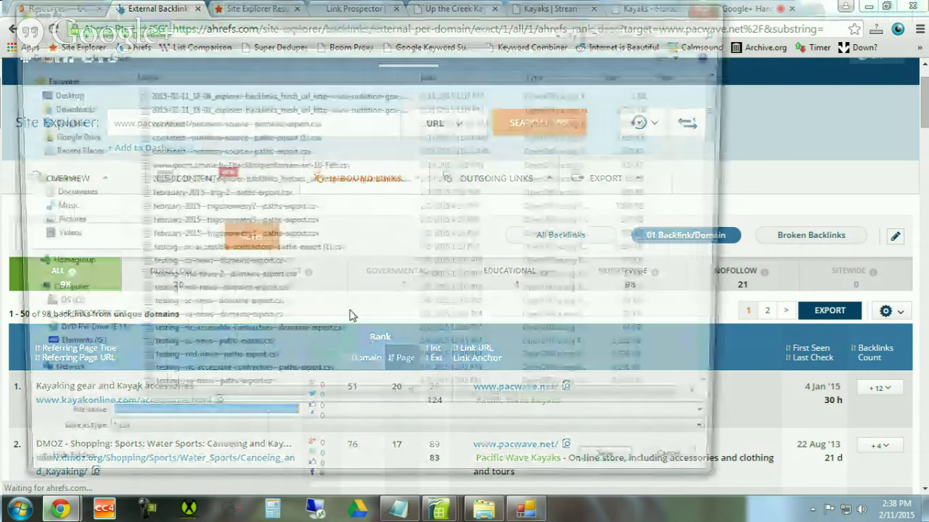
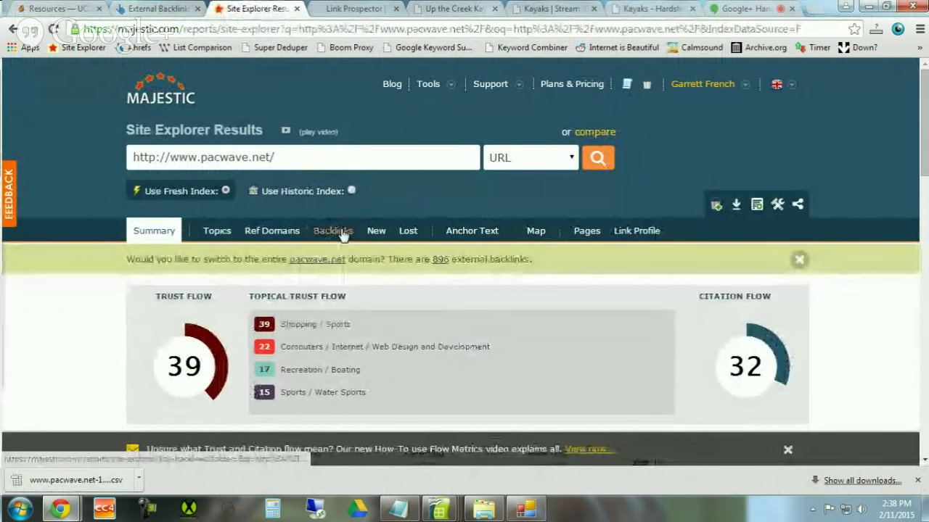
{"action": "left_click", "coordinate": [333, 231]}
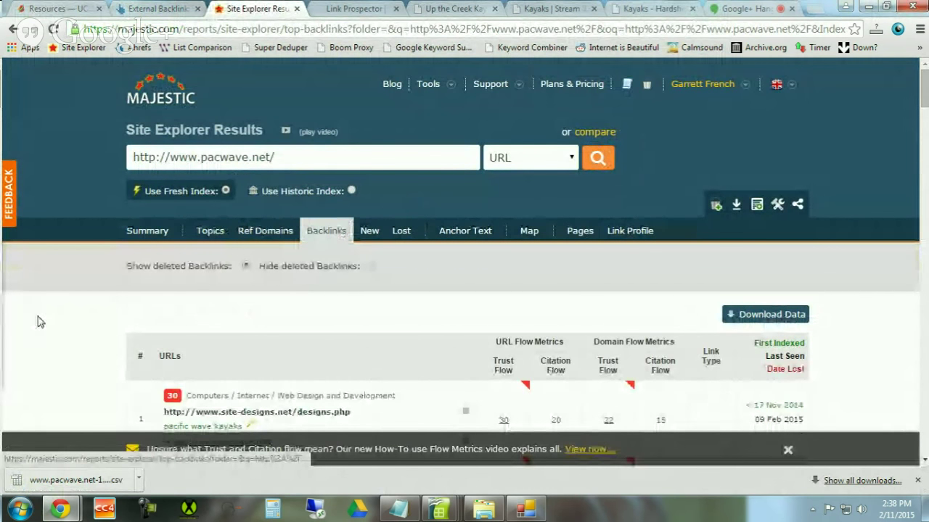
{"action": "scroll", "coordinate": [47, 293], "scroll_direction": "down", "scroll_amount": 1}
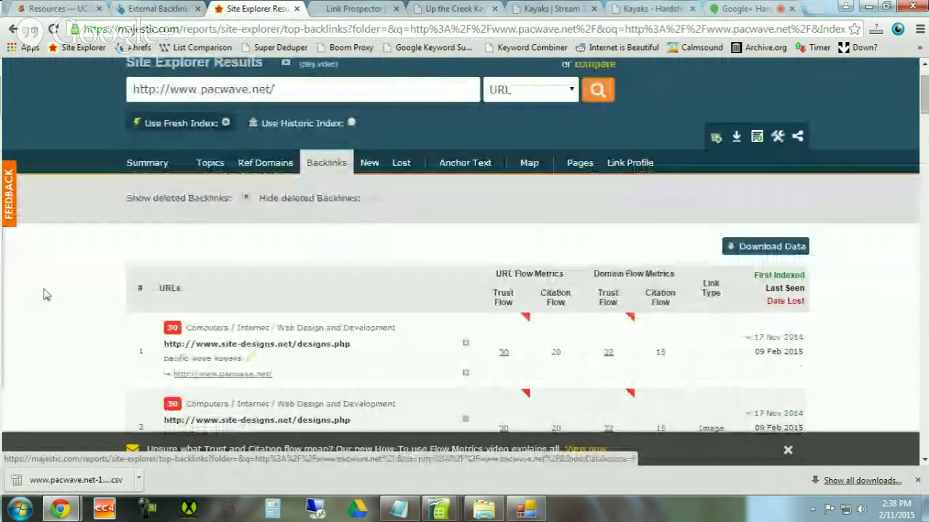
{"action": "left_click", "coordinate": [372, 197]}
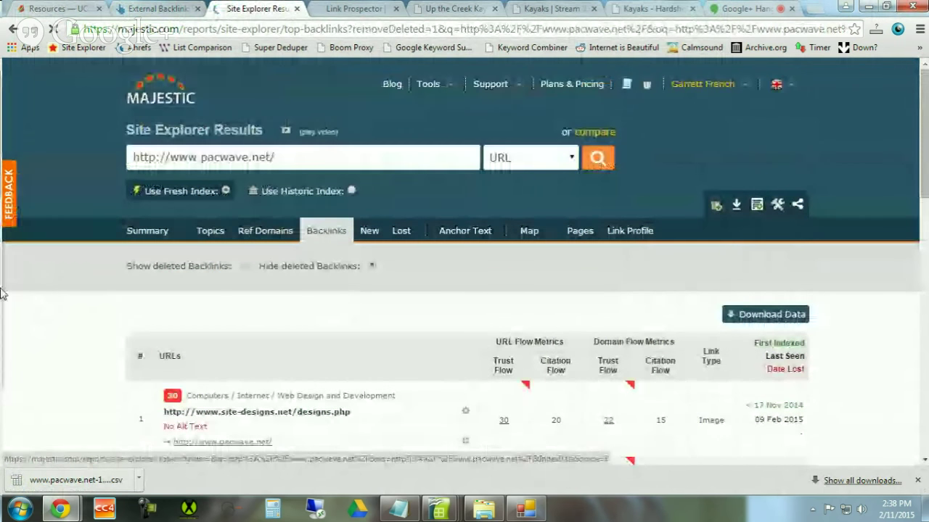
{"action": "scroll", "coordinate": [771, 263], "scroll_direction": "down", "scroll_amount": 1}
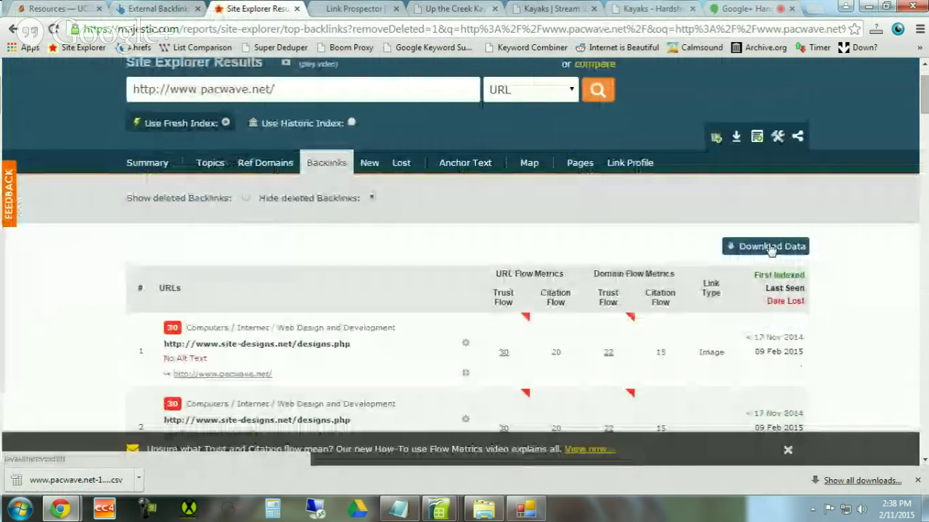
{"action": "left_click", "coordinate": [767, 246]}
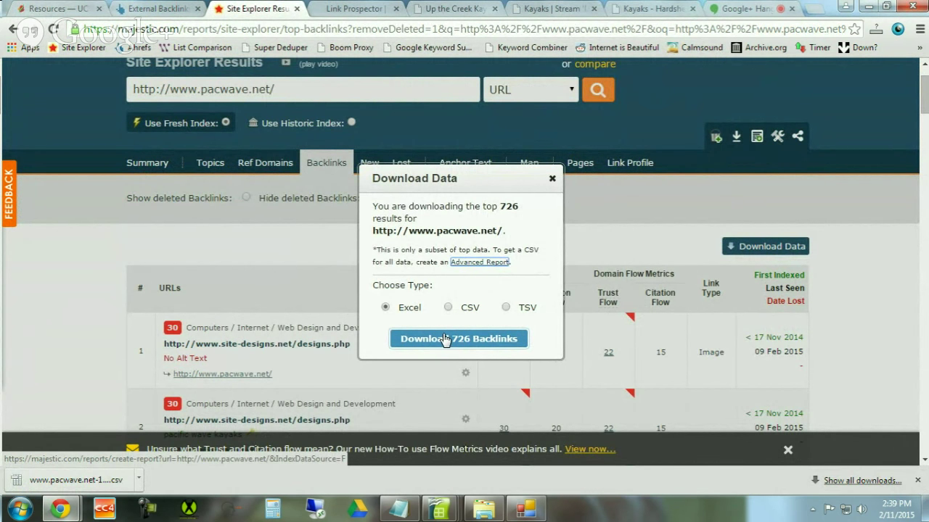
{"action": "left_click", "coordinate": [445, 339]}
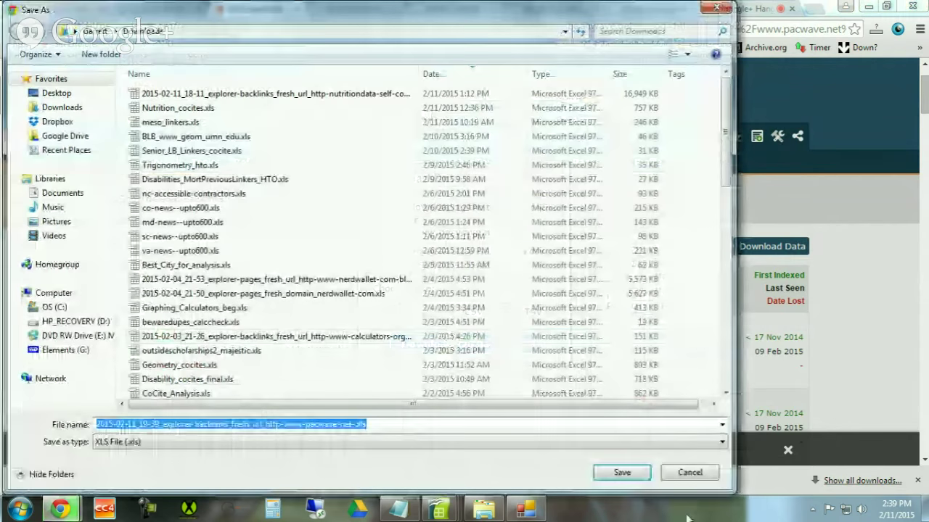
{"action": "left_click", "coordinate": [622, 472]}
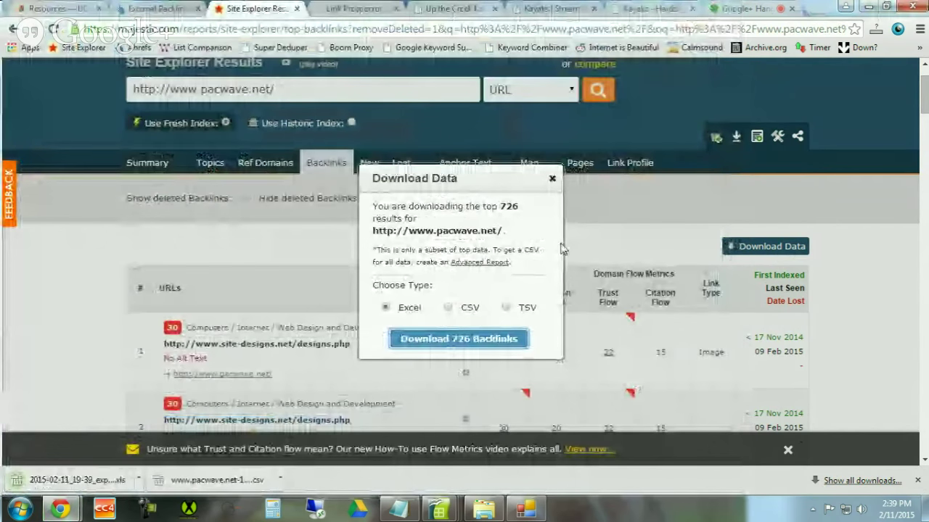
{"action": "left_click", "coordinate": [552, 178]}
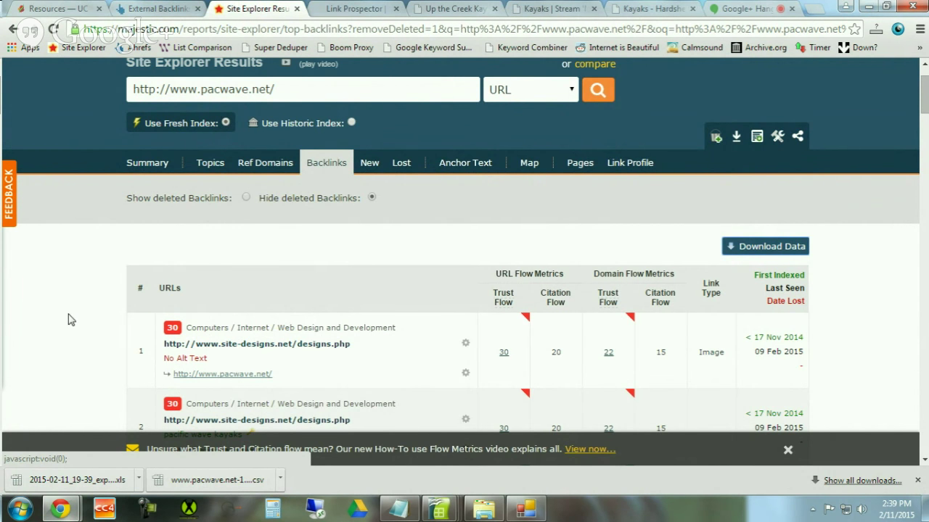
Switch to Link Prospector, return to the CoCite_test campaign and start a new prospect search for it
{"action": "left_click", "coordinate": [344, 10]}
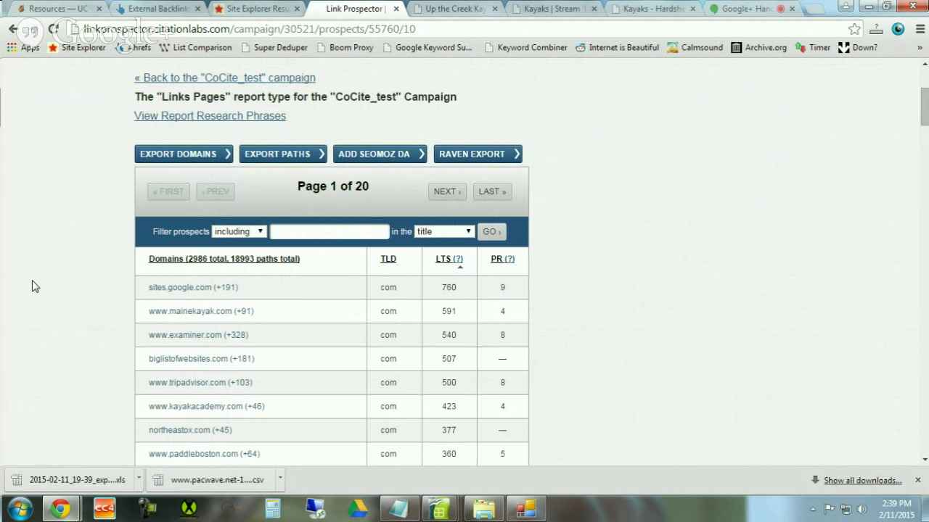
{"action": "scroll", "coordinate": [69, 304], "scroll_direction": "up", "scroll_amount": 1}
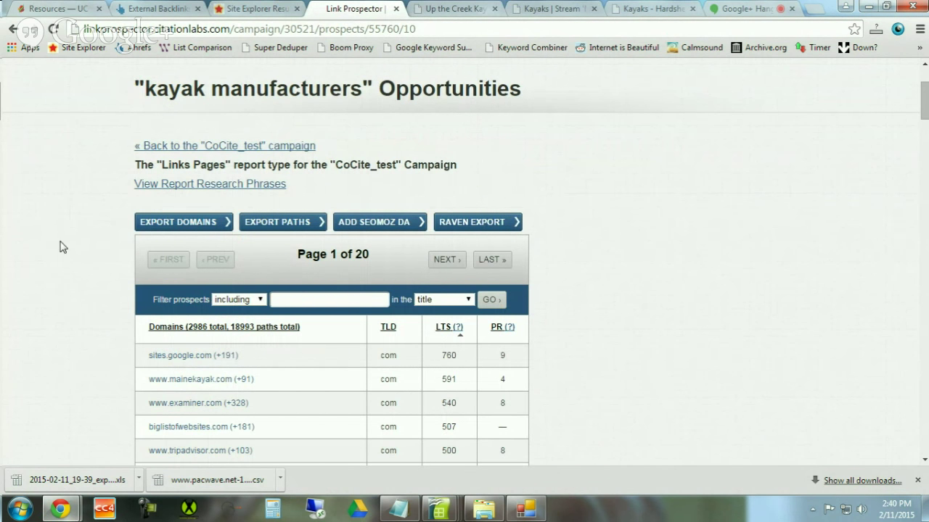
{"action": "left_click", "coordinate": [186, 147]}
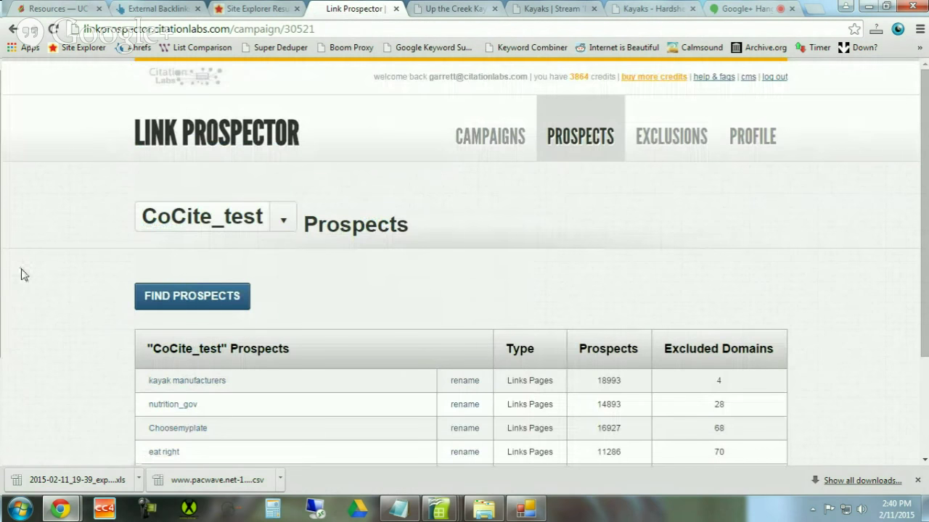
{"action": "scroll", "coordinate": [22, 272], "scroll_direction": "down", "scroll_amount": 2}
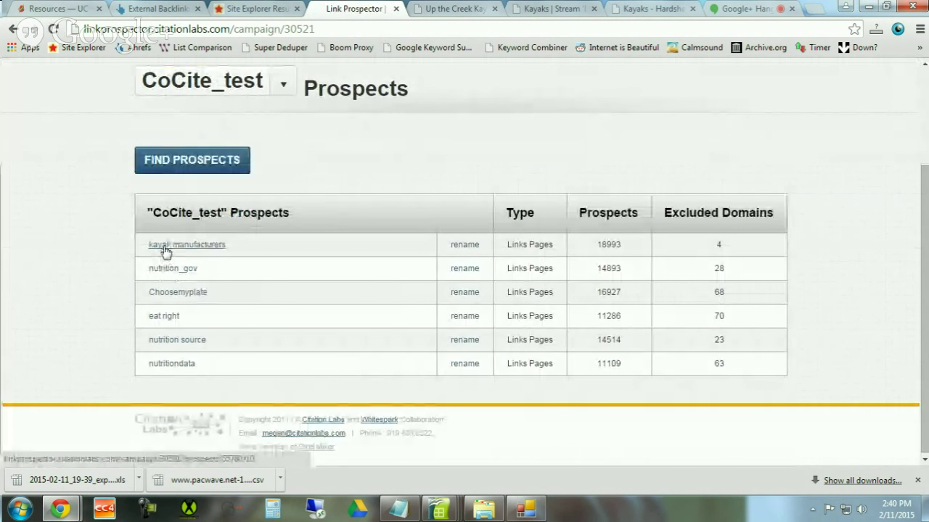
{"action": "left_click", "coordinate": [187, 159]}
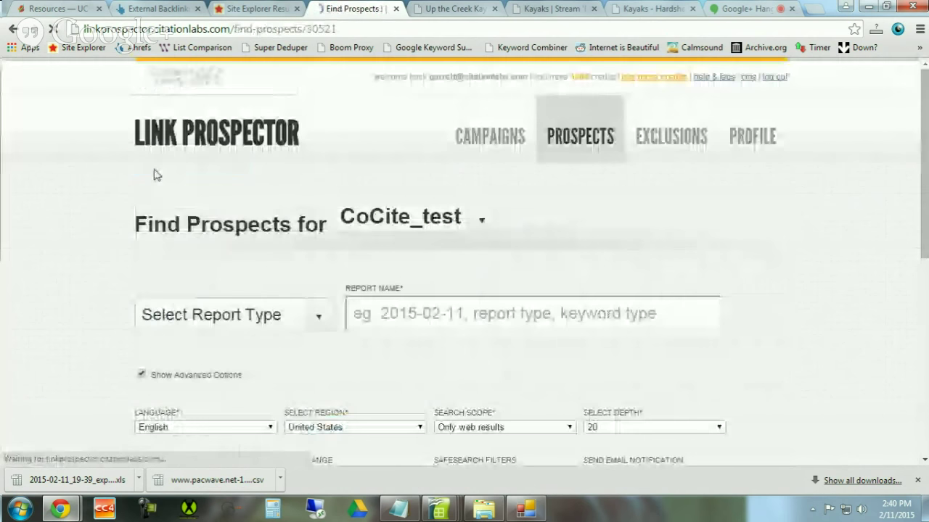
Set the new prospect search's report type to Links Pages and name the report competitor1
{"action": "left_click", "coordinate": [320, 317]}
{"action": "scroll", "coordinate": [508, 232], "scroll_direction": "down", "scroll_amount": 2}
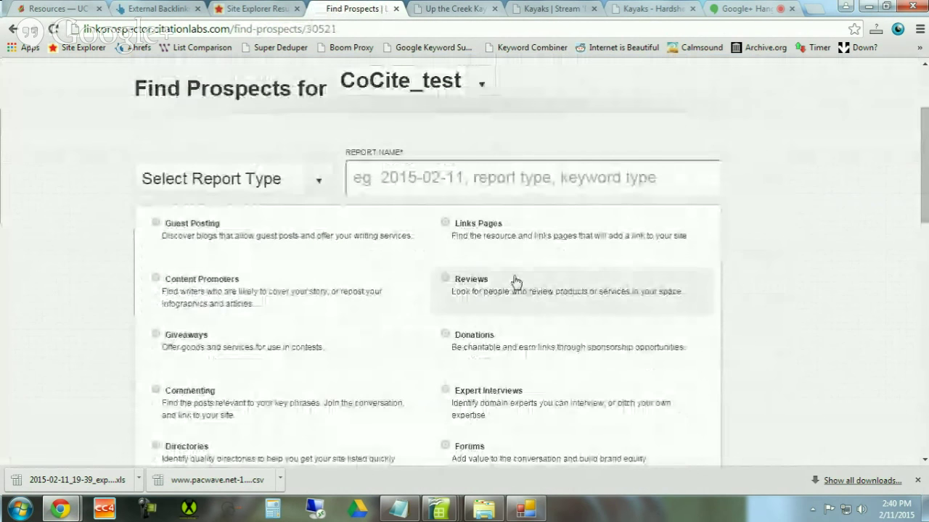
{"action": "left_click", "coordinate": [431, 197]}
{"action": "left_click", "coordinate": [355, 178]}
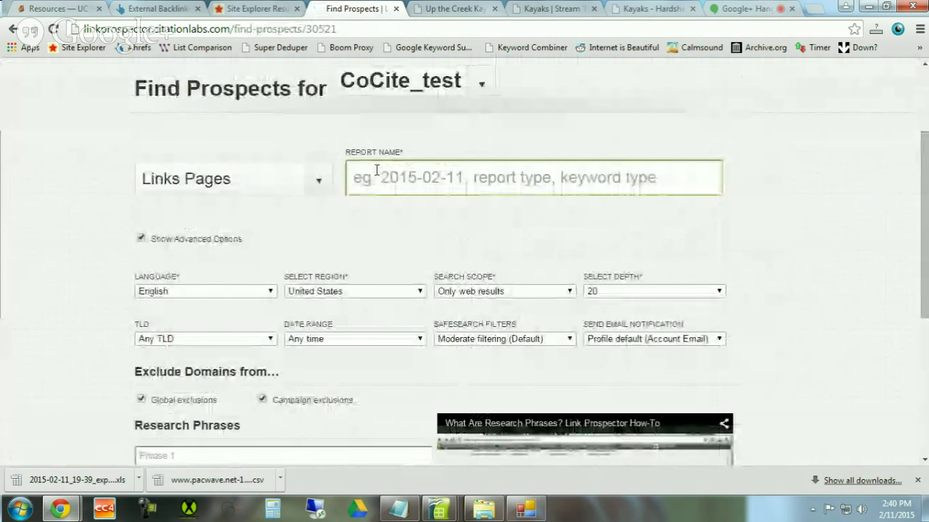
{"action": "type", "text": "competitor1"}
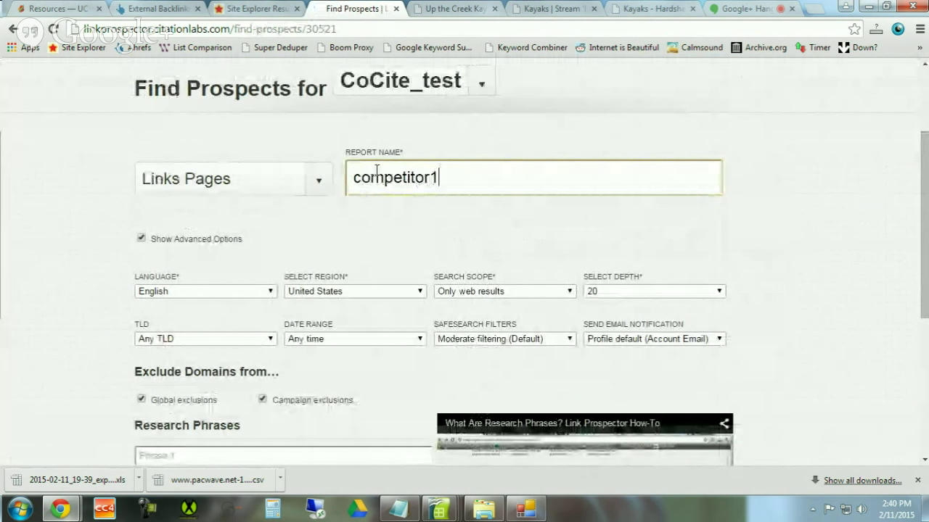
Set the search depth of the competitor1 report to 100 and go to its first research phrase
{"action": "left_click", "coordinate": [644, 293]}
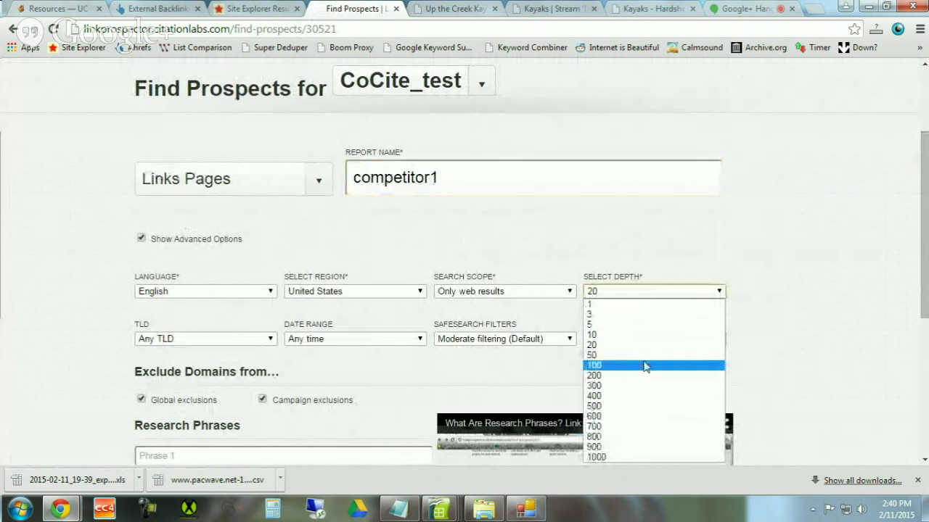
{"action": "left_click", "coordinate": [645, 365]}
{"action": "scroll", "coordinate": [64, 245], "scroll_direction": "down", "scroll_amount": 2}
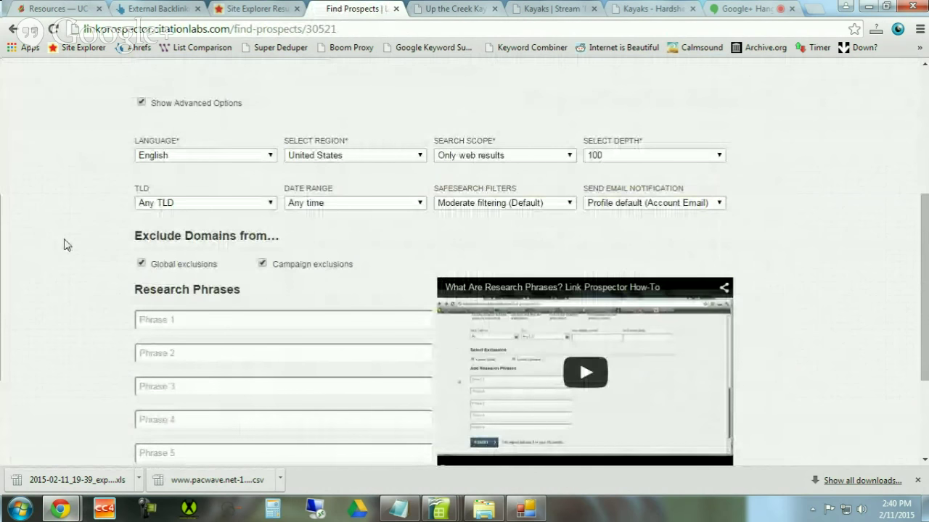
{"action": "left_click", "coordinate": [228, 317]}
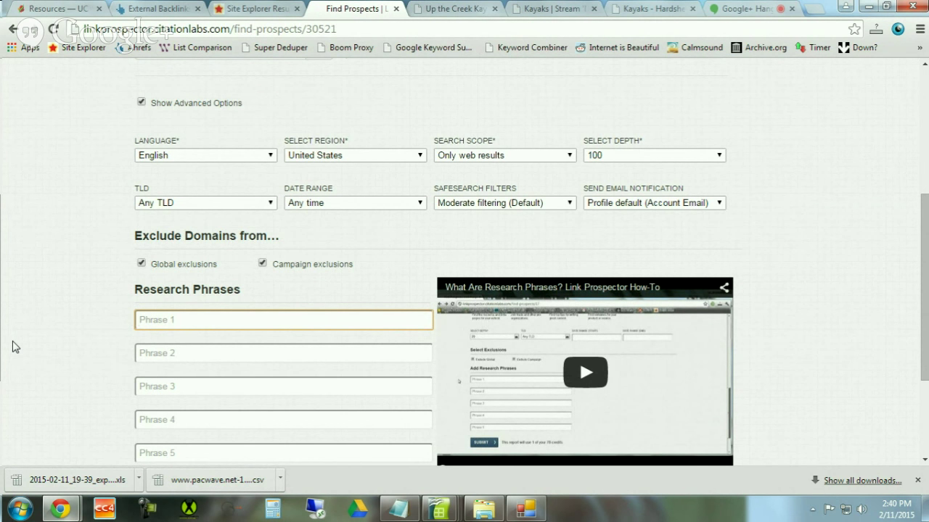
Reselect CoCite_test as the campaign for the prospect search
{"action": "scroll", "coordinate": [27, 311], "scroll_direction": "up", "scroll_amount": 2}
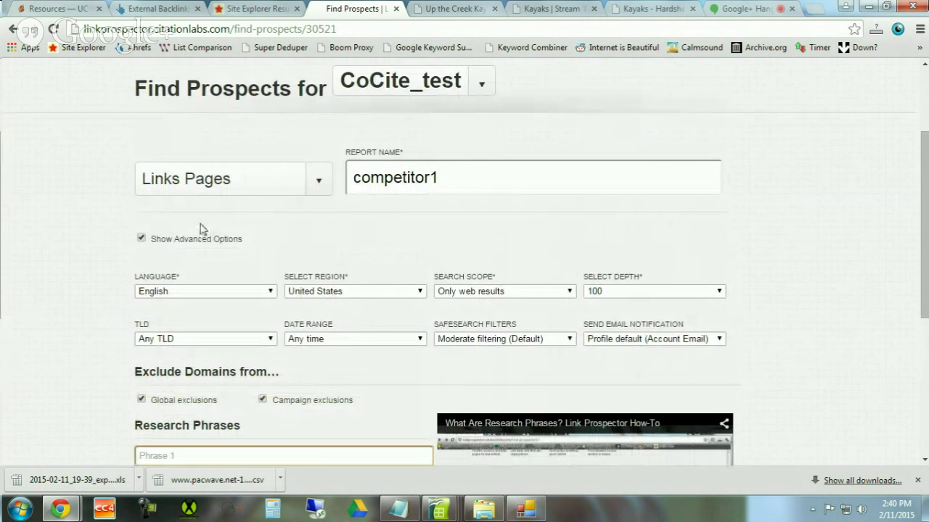
{"action": "scroll", "coordinate": [66, 145], "scroll_direction": "up", "scroll_amount": 2}
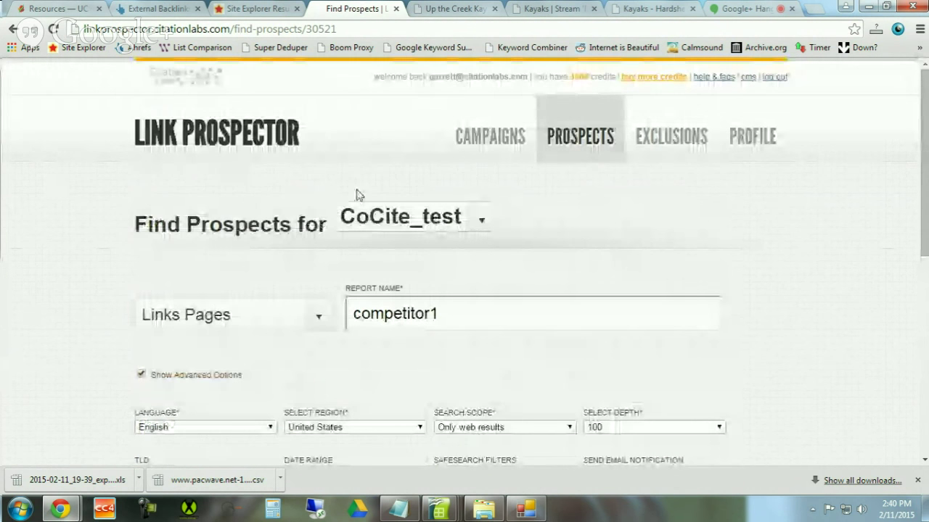
{"action": "left_click", "coordinate": [480, 223]}
{"action": "scroll", "coordinate": [387, 341], "scroll_direction": "down", "scroll_amount": 5}
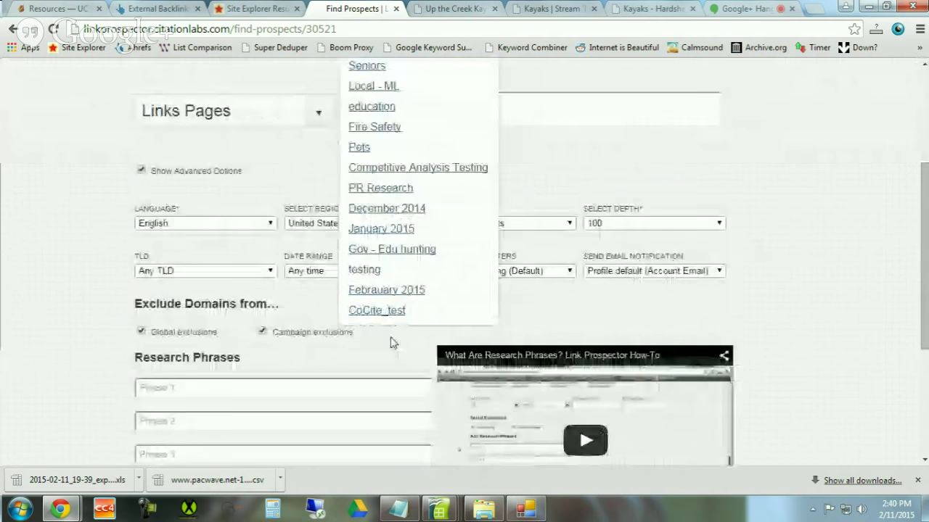
{"action": "left_click", "coordinate": [387, 178]}
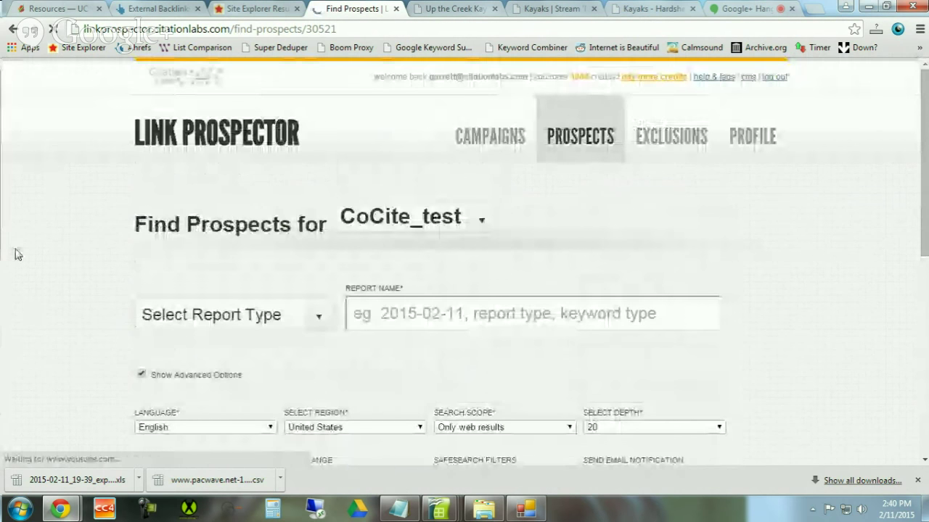
Go to the campaigns overview and open the prospect reports of the CoCite_test campaign
{"action": "scroll", "coordinate": [21, 251], "scroll_direction": "down", "scroll_amount": 2}
{"action": "scroll", "coordinate": [21, 250], "scroll_direction": "up", "scroll_amount": 1}
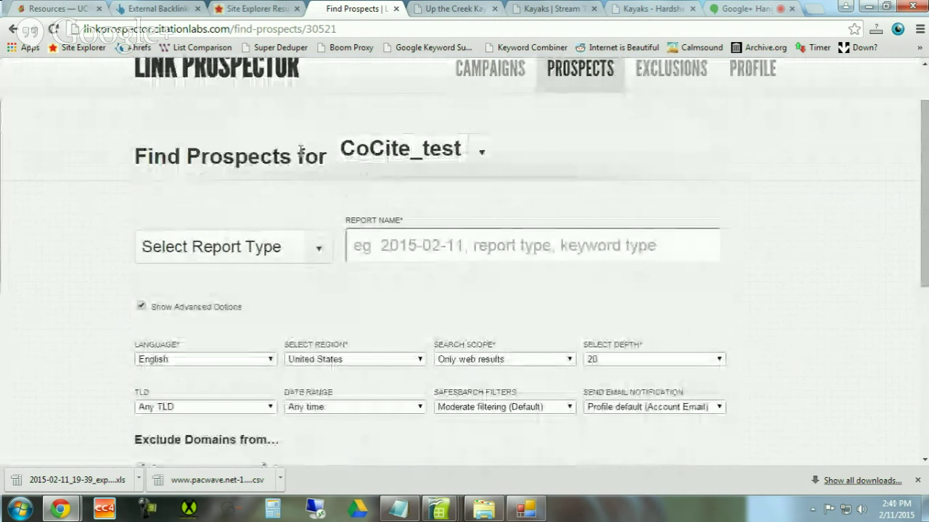
{"action": "scroll", "coordinate": [290, 185], "scroll_direction": "up", "scroll_amount": 1}
{"action": "left_click", "coordinate": [507, 138]}
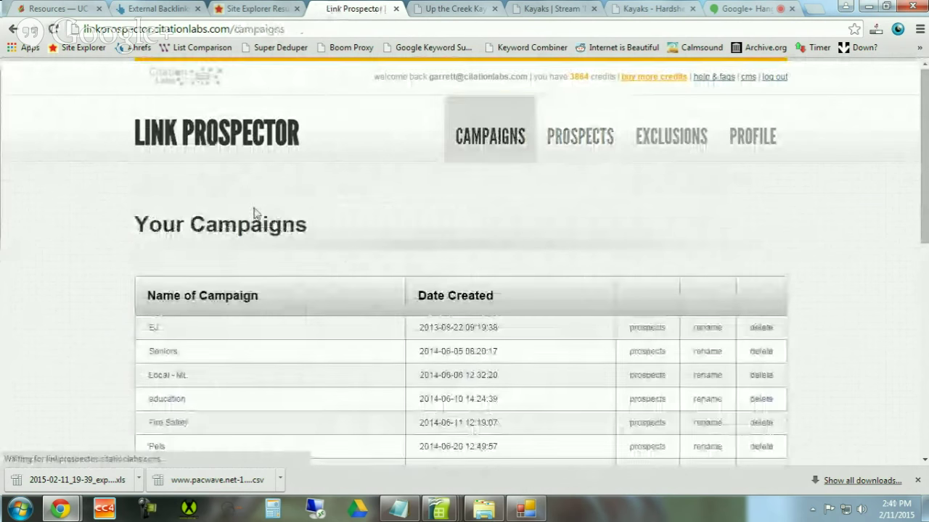
{"action": "scroll", "coordinate": [253, 213], "scroll_direction": "down", "scroll_amount": 4}
{"action": "left_click", "coordinate": [154, 365]}
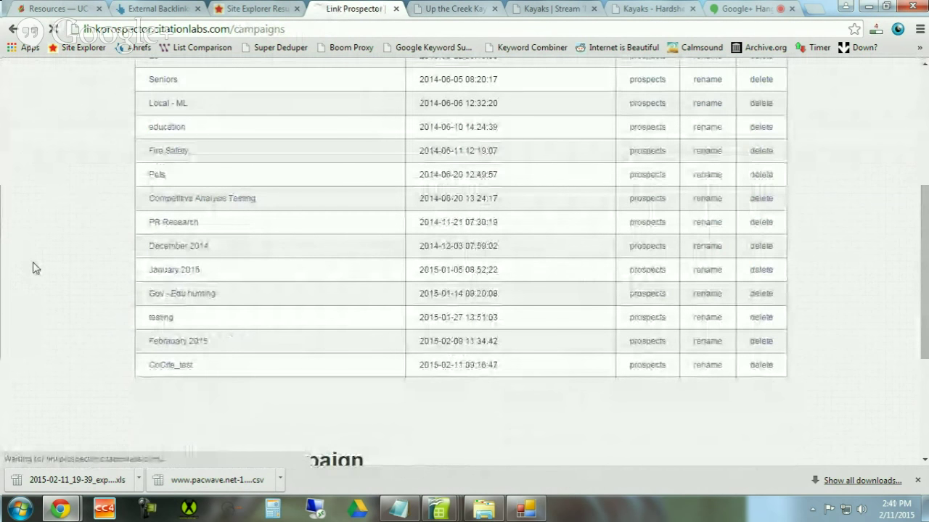
{"action": "scroll", "coordinate": [33, 265], "scroll_direction": "down", "scroll_amount": 3}
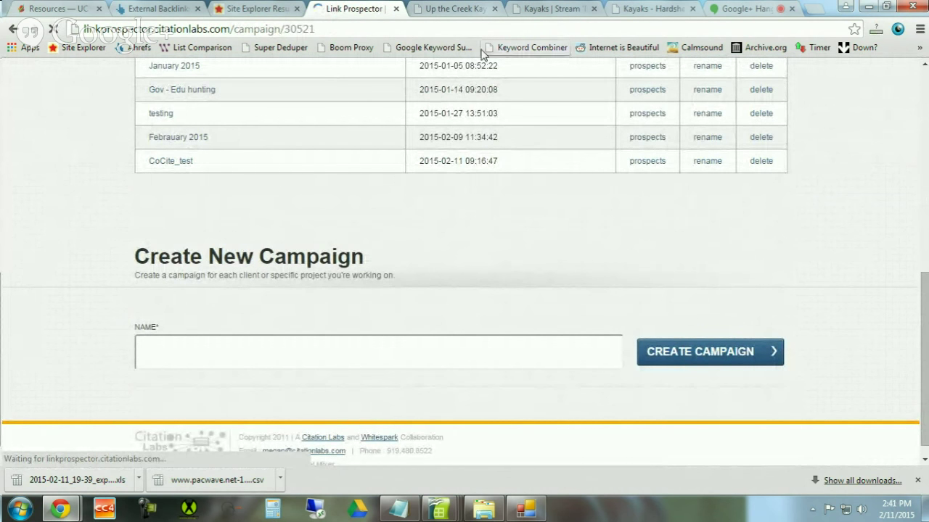
{"action": "scroll", "coordinate": [87, 284], "scroll_direction": "down", "scroll_amount": 2}
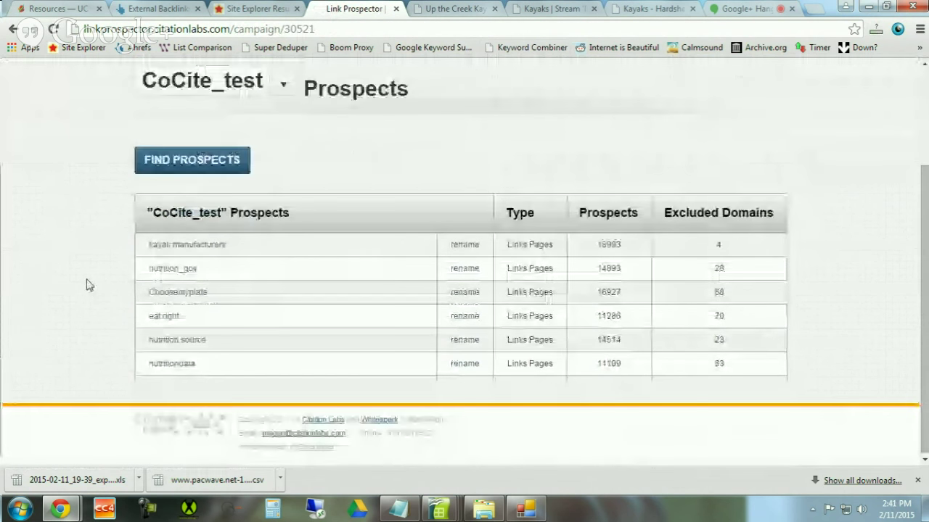
Open the kayak manufacturers report and display its research phrases for review
{"action": "left_click", "coordinate": [185, 247]}
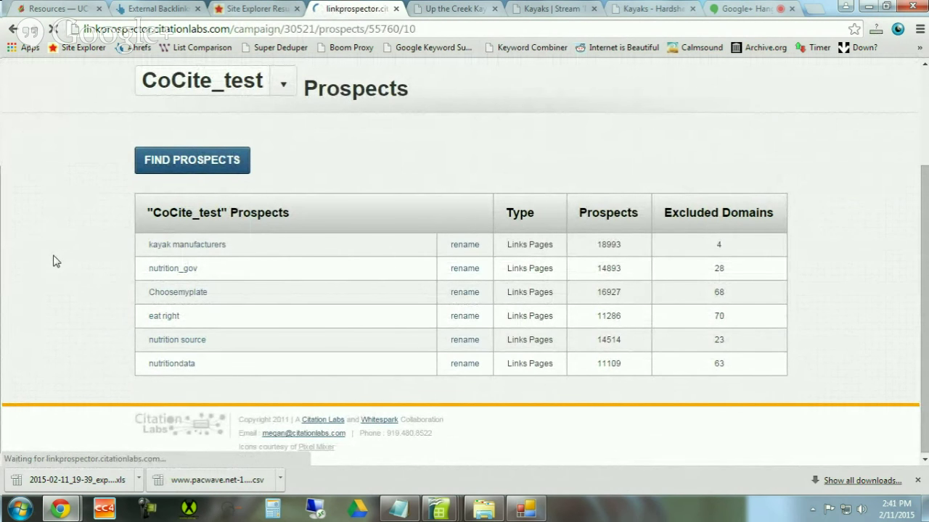
{"action": "scroll", "coordinate": [59, 257], "scroll_direction": "down", "scroll_amount": 1}
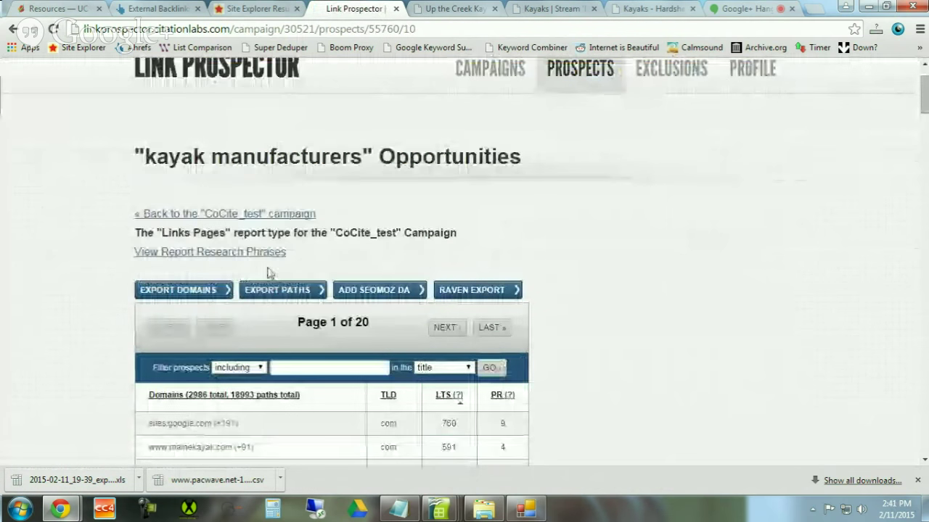
{"action": "left_click", "coordinate": [254, 252]}
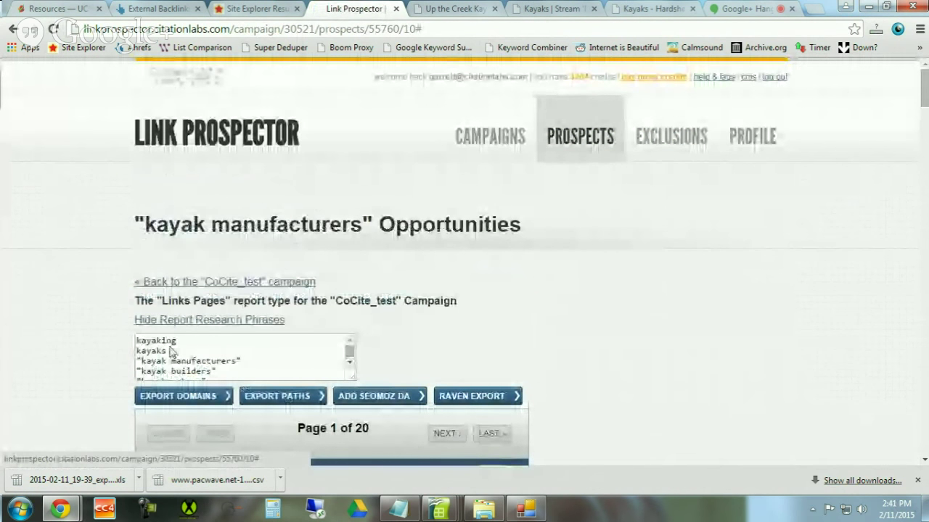
{"action": "scroll", "coordinate": [208, 362], "scroll_direction": "down", "scroll_amount": 1}
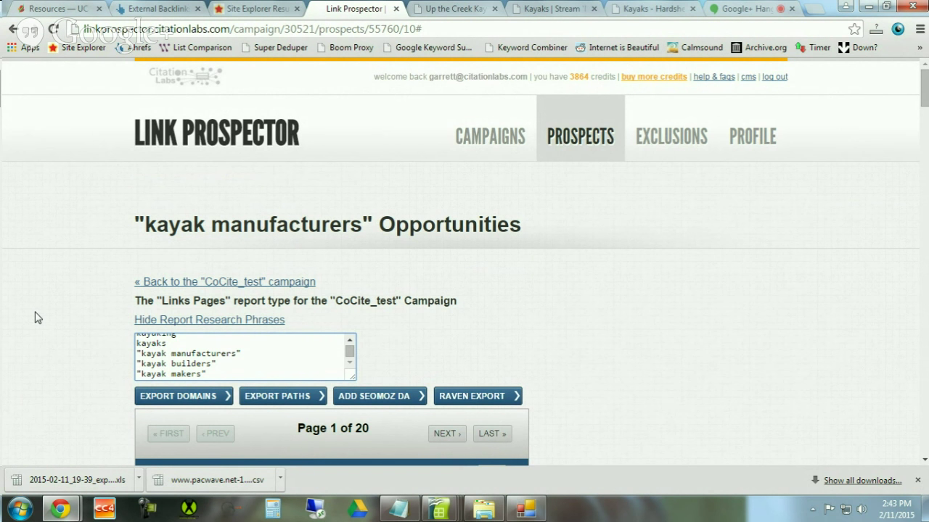
In File Explorer, examine the Kayaks folder's CSV files with full names visible, including the kayak-manufacturers paths export, and return to the CoCites folder
{"action": "left_click", "coordinate": [483, 510]}
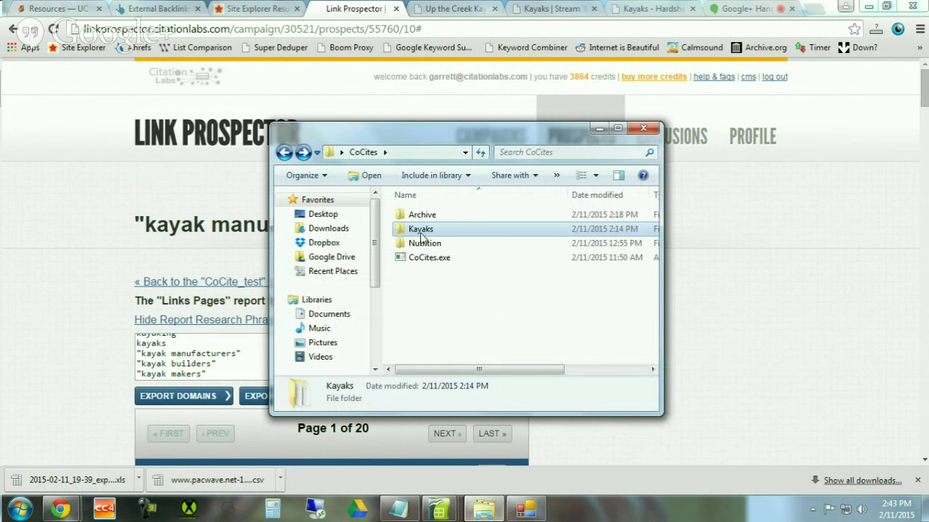
{"action": "double_click", "coordinate": [423, 231]}
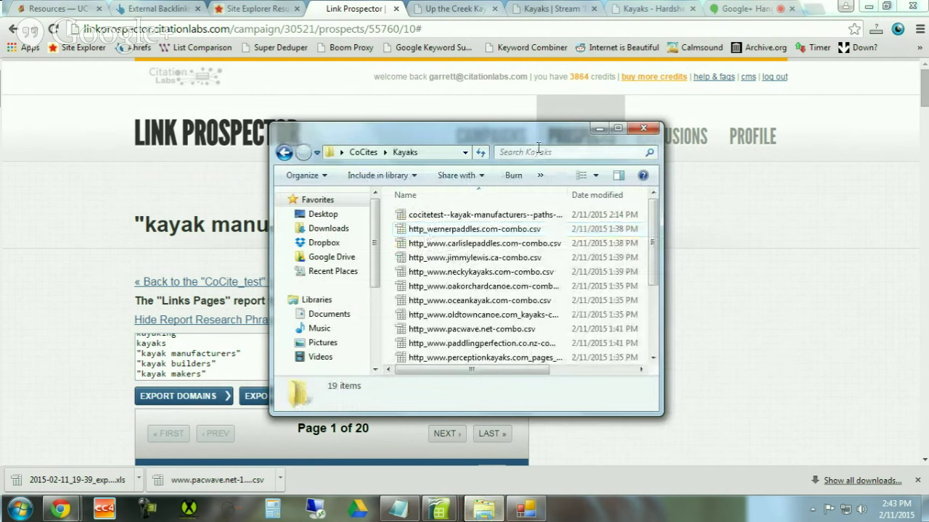
{"action": "left_click", "coordinate": [616, 128]}
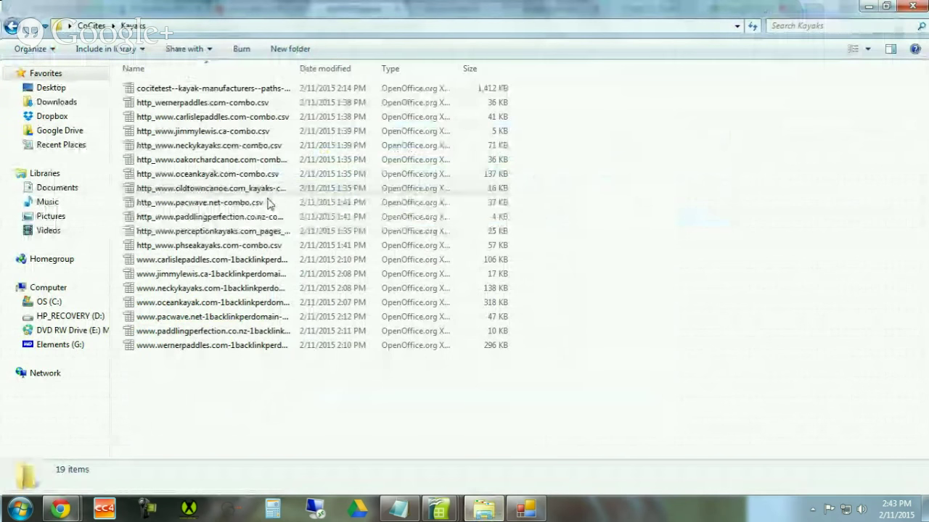
{"action": "left_click_drag", "start_coordinate": [296, 67], "coordinate": [524, 68]}
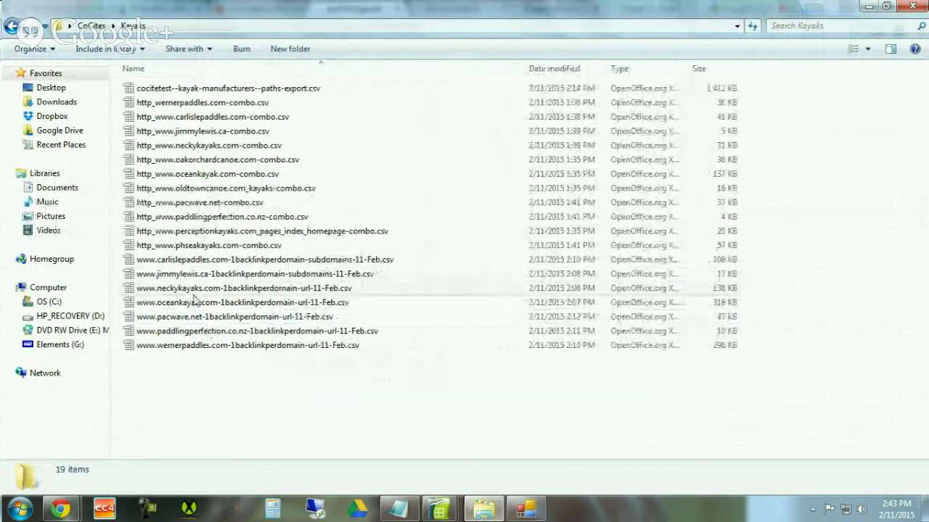
{"action": "left_click", "coordinate": [209, 92]}
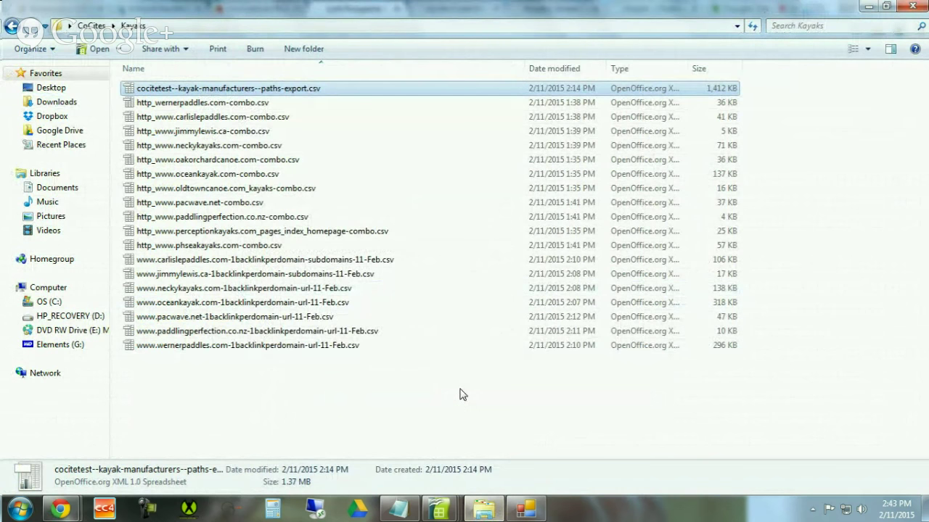
{"action": "left_click", "coordinate": [92, 26]}
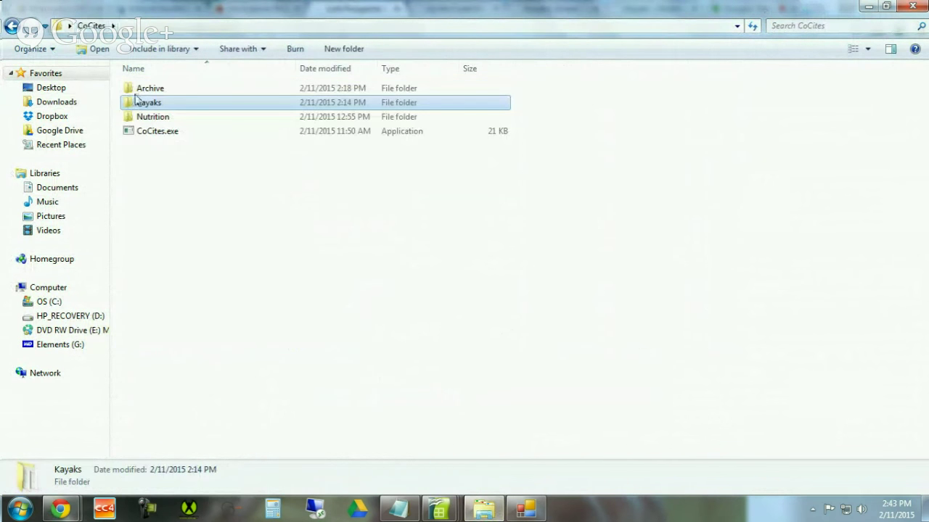
Switch to the CoCitations tool, move its window clear of the folder list, and load the Kayaks folder into it
{"action": "left_click", "coordinate": [526, 508]}
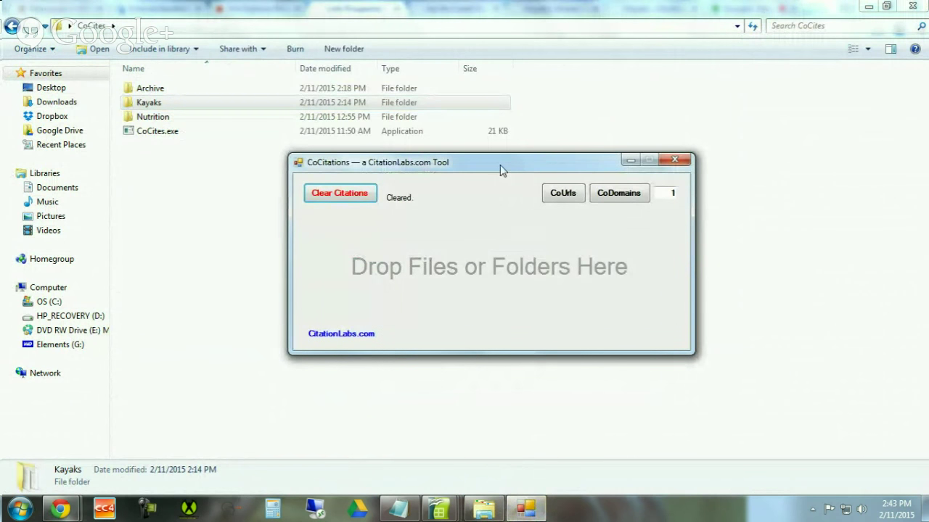
{"action": "left_click_drag", "start_coordinate": [499, 165], "coordinate": [595, 160]}
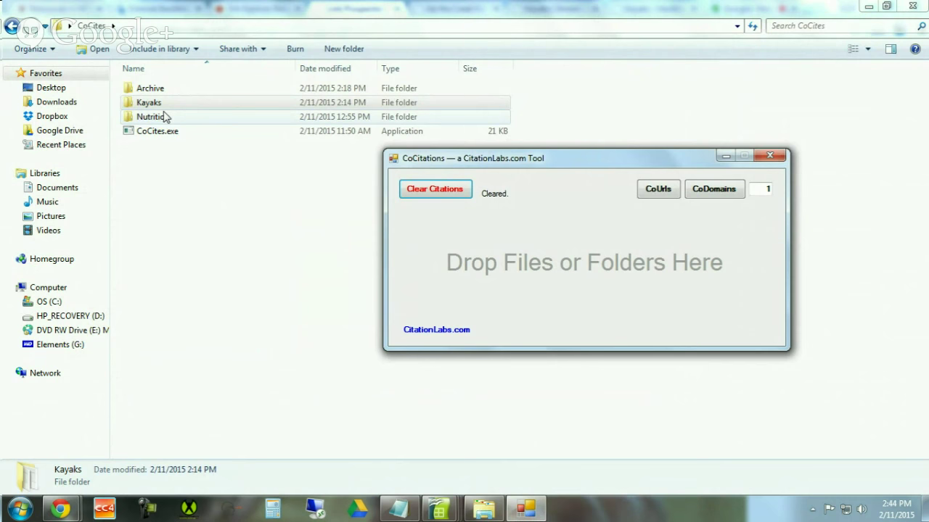
{"action": "left_click_drag", "start_coordinate": [162, 104], "coordinate": [530, 270]}
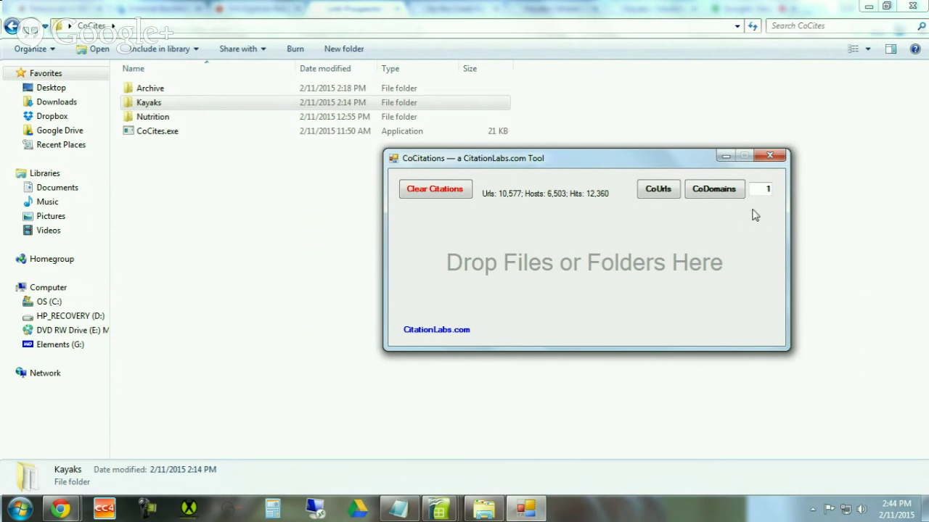
Set the CoCitations threshold to 2 and generate the co-cited URL list with CoUrls
{"action": "double_click", "coordinate": [768, 189]}
{"action": "type", "text": "2"}
{"action": "left_click", "coordinate": [657, 190]}
In the Untitled 1 spreadsheet in OpenOffice Calc, paste the co-cited URLs as tab-separated text into Sheet2 and widen column A
{"action": "left_click", "coordinate": [440, 511]}
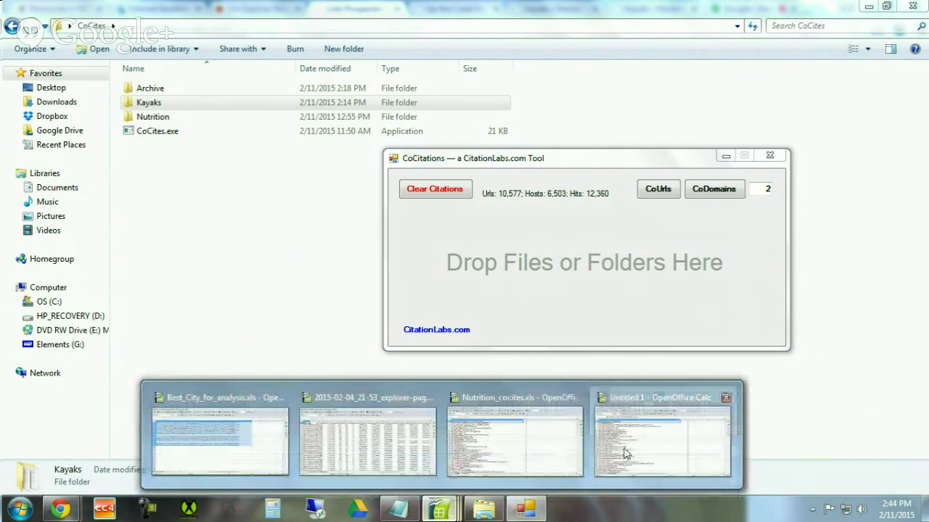
{"action": "left_click", "coordinate": [621, 456]}
{"action": "left_click", "coordinate": [725, 156]}
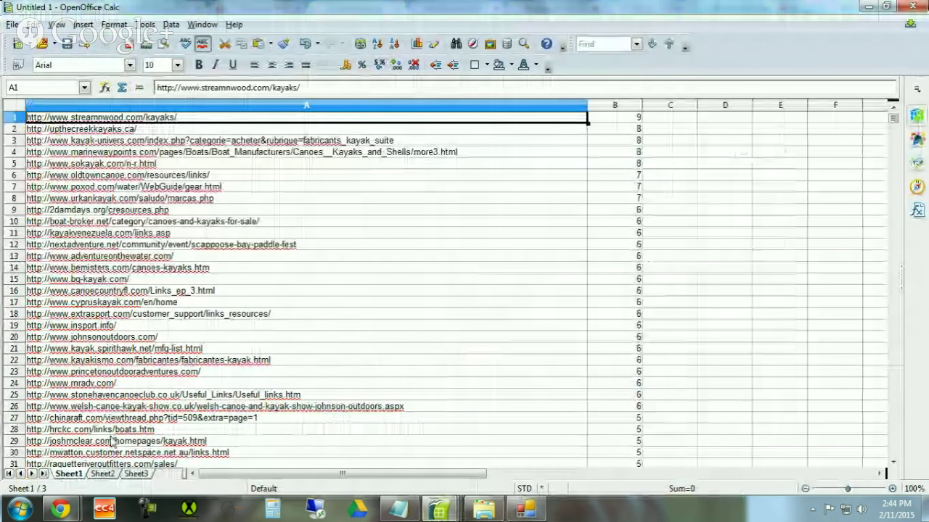
{"action": "left_click", "coordinate": [102, 474]}
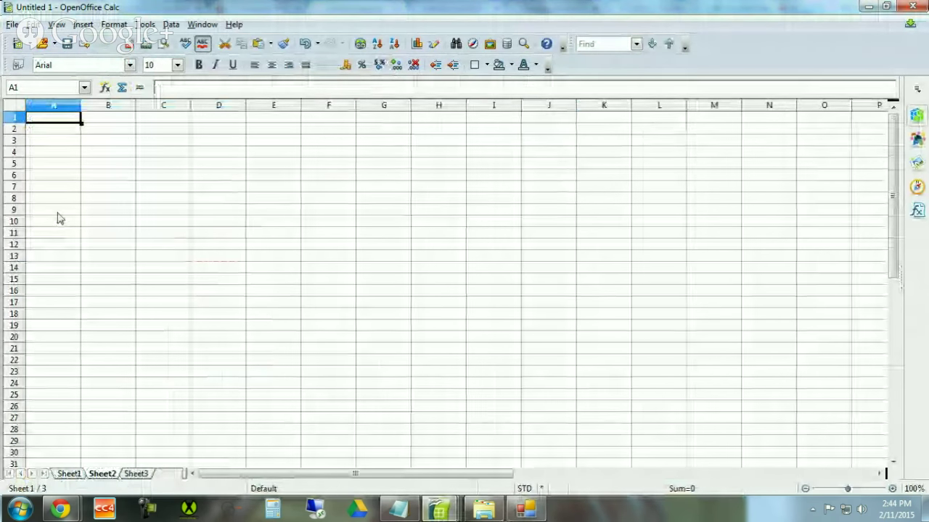
{"action": "key", "text": "ctrl+v"}
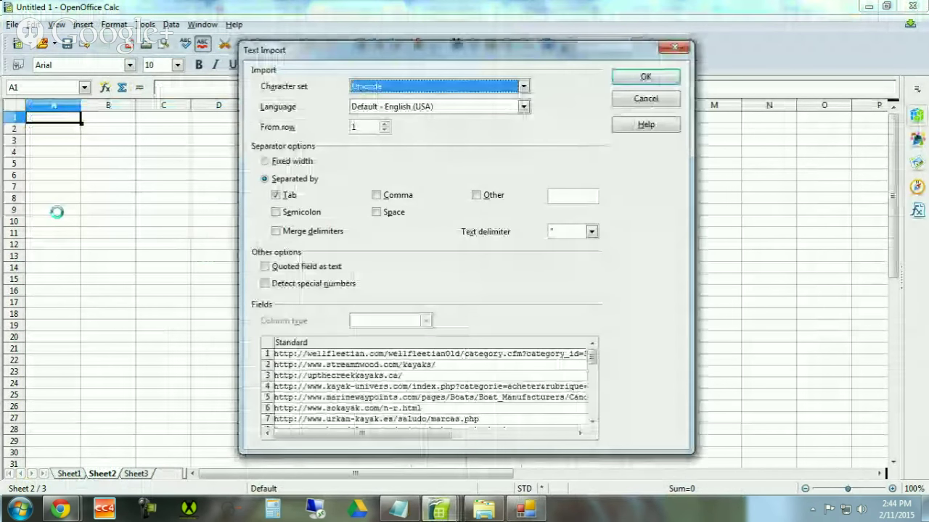
{"action": "key", "text": "Return"}
{"action": "left_click_drag", "start_coordinate": [81, 105], "coordinate": [316, 105]}
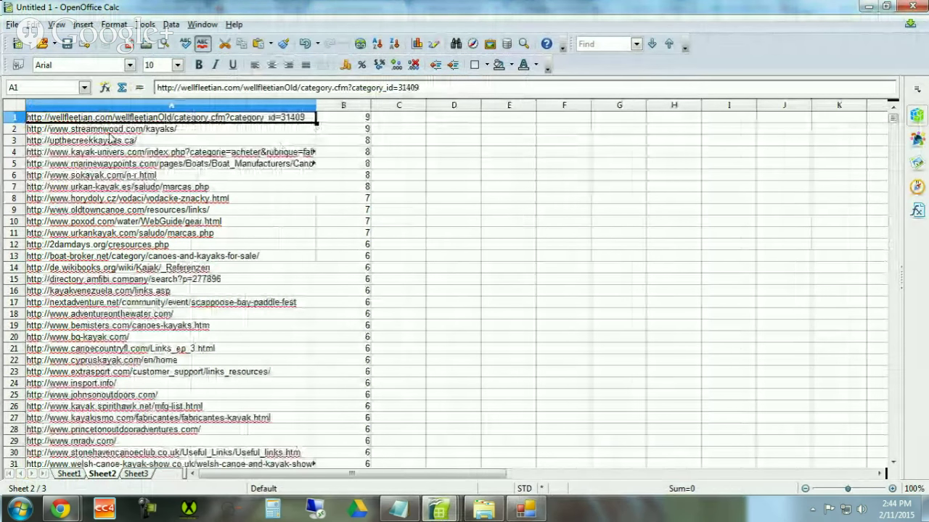
Examine the co-cited kayak URLs and their citation counts on Sheet2, including the streamnwood.com and stonehavencanoeclub.co.uk rows
{"action": "left_click", "coordinate": [268, 131]}
{"action": "left_click", "coordinate": [210, 116]}
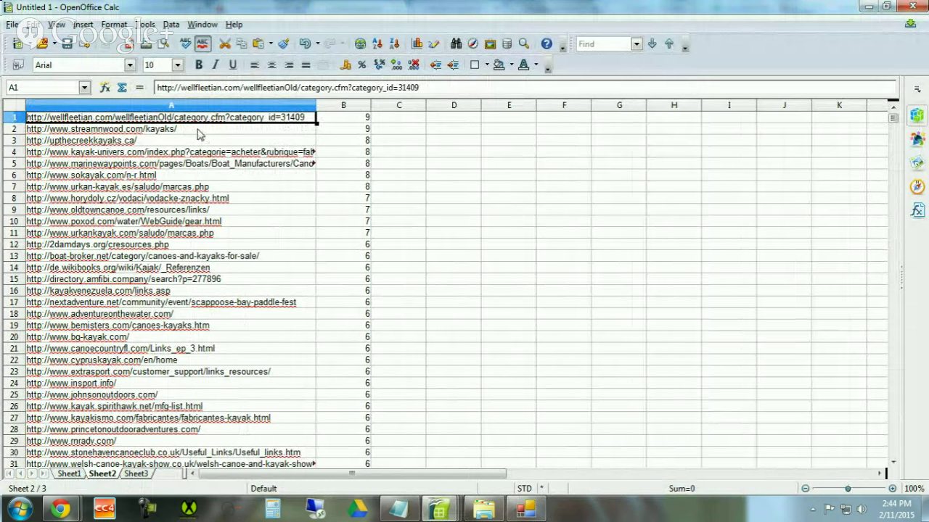
{"action": "left_click", "coordinate": [199, 134]}
{"action": "left_click", "coordinate": [186, 122]}
{"action": "left_click", "coordinate": [198, 132]}
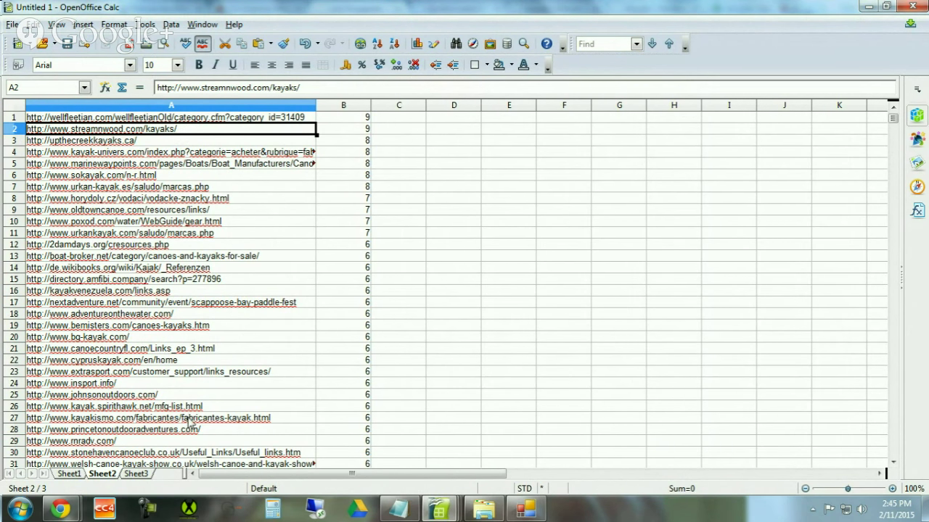
{"action": "left_click", "coordinate": [167, 452]}
{"action": "scroll", "coordinate": [232, 361], "scroll_direction": "down", "scroll_amount": 1}
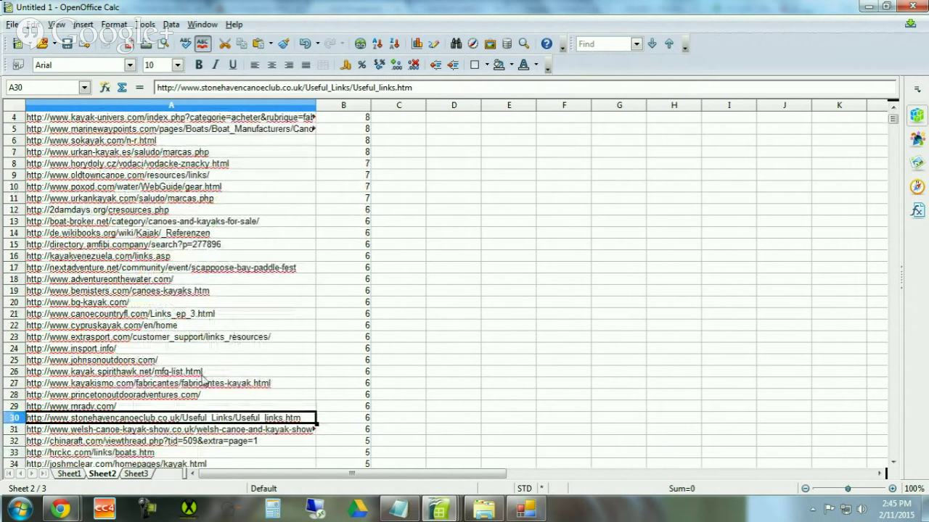
{"action": "left_click", "coordinate": [364, 419]}
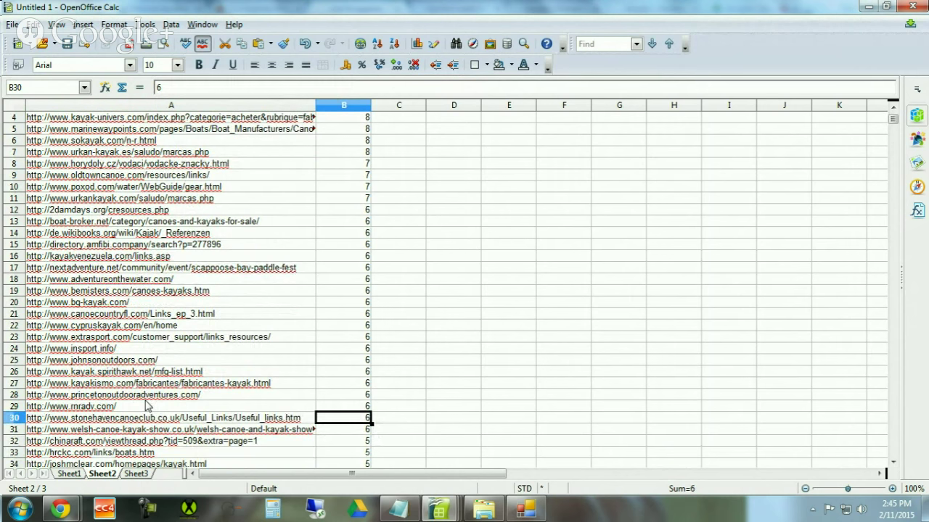
{"action": "scroll", "coordinate": [138, 402], "scroll_direction": "up", "scroll_amount": 1}
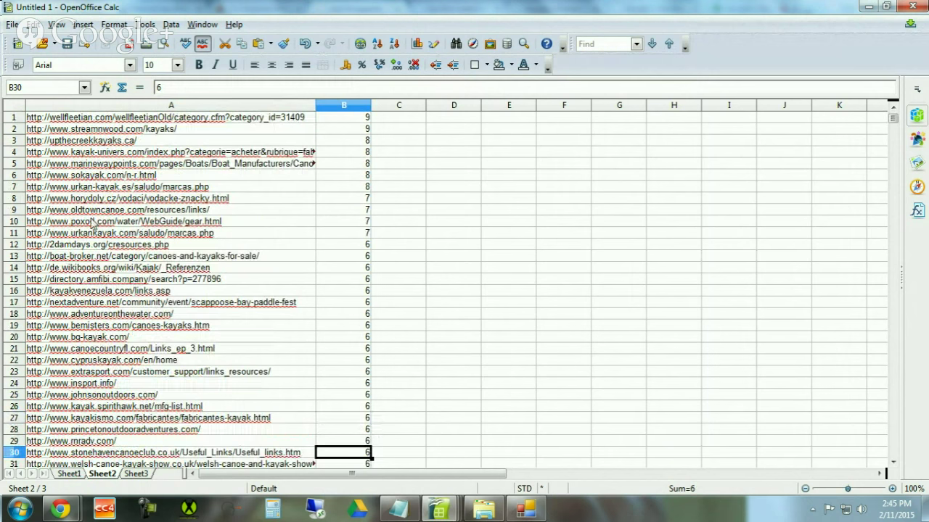
{"action": "left_click", "coordinate": [120, 130]}
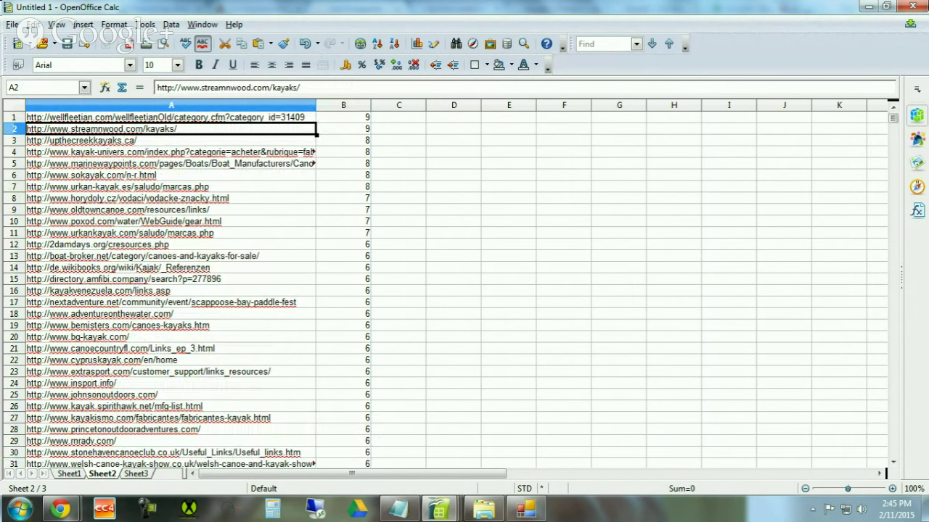
Switch to Chrome and examine the Stream 'N' Wood kayaks page down to the brands it carries
{"action": "mouse_move", "coordinate": [61, 510]}
{"action": "left_click", "coordinate": [80, 428]}
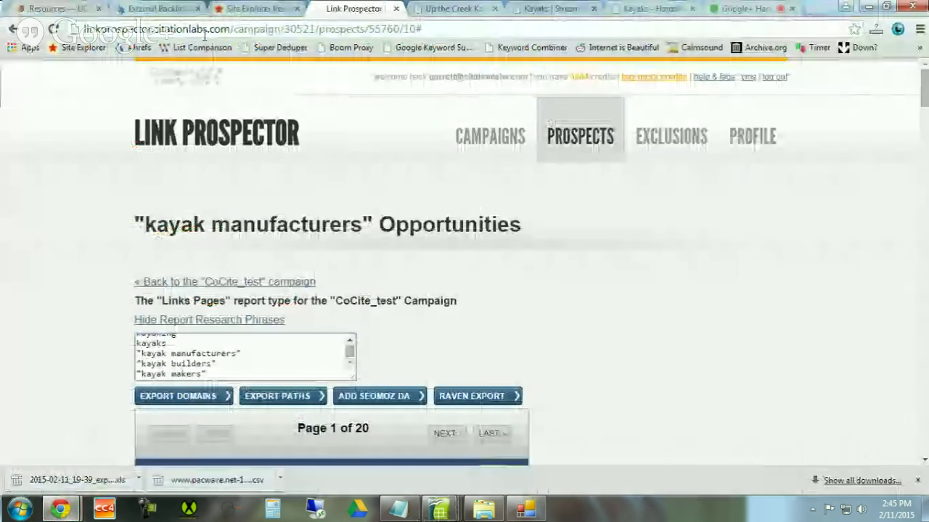
{"action": "left_click", "coordinate": [540, 8]}
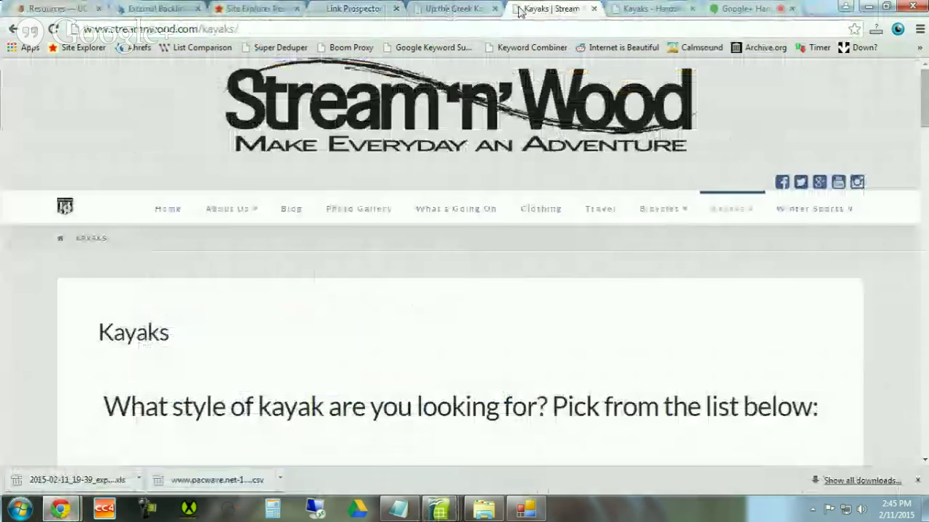
{"action": "scroll", "coordinate": [83, 319], "scroll_direction": "down", "scroll_amount": 3}
{"action": "scroll", "coordinate": [79, 323], "scroll_direction": "up", "scroll_amount": 3}
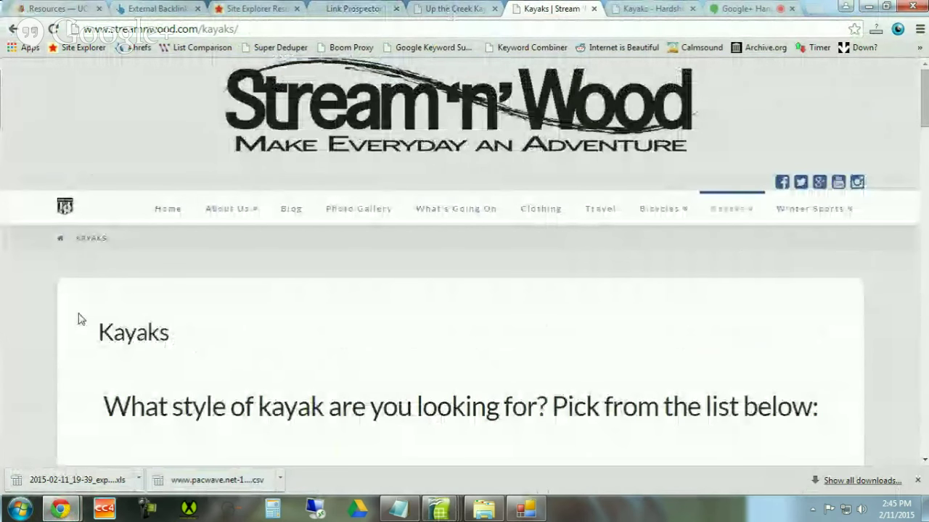
{"action": "scroll", "coordinate": [80, 316], "scroll_direction": "down", "scroll_amount": 8}
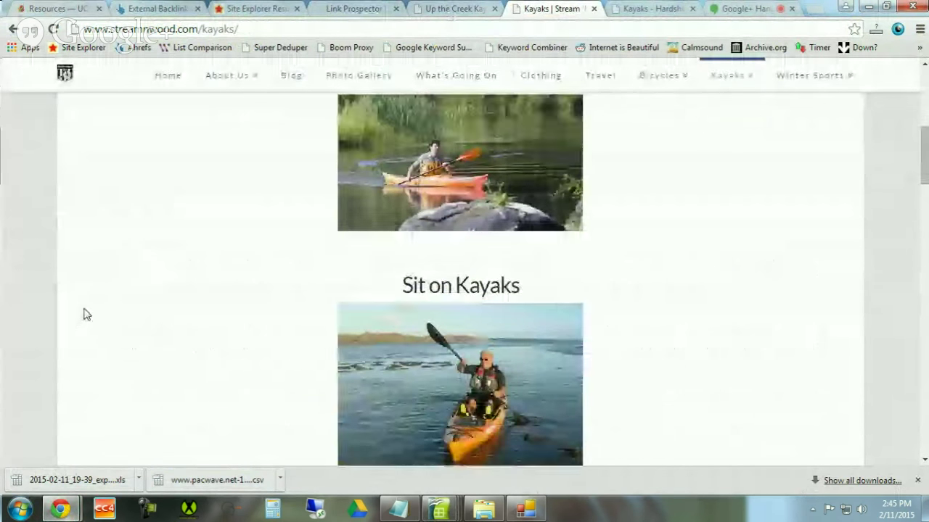
{"action": "scroll", "coordinate": [84, 313], "scroll_direction": "down", "scroll_amount": 10}
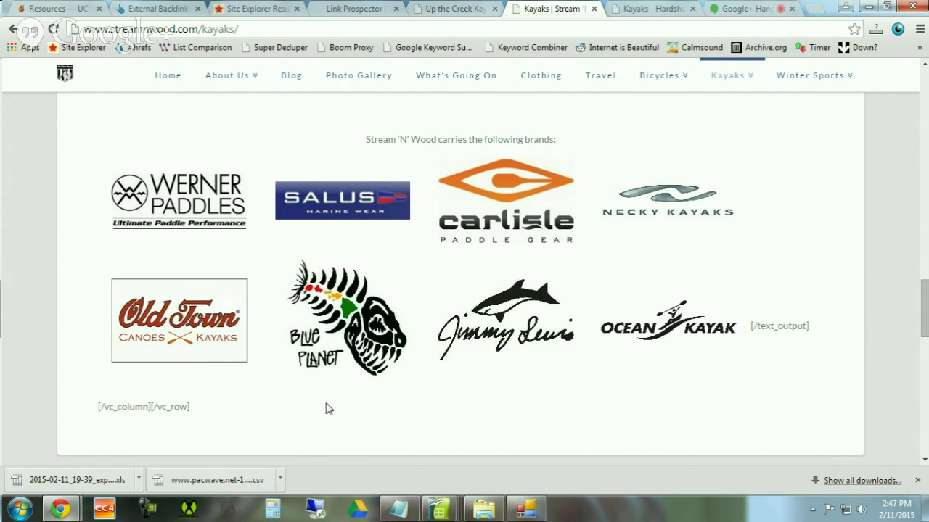
View the Nutrition_cocites.xls and Untitled 1 spreadsheets in Calc, and return to the Stream 'N' Wood page in Chrome
{"action": "mouse_move", "coordinate": [440, 508]}
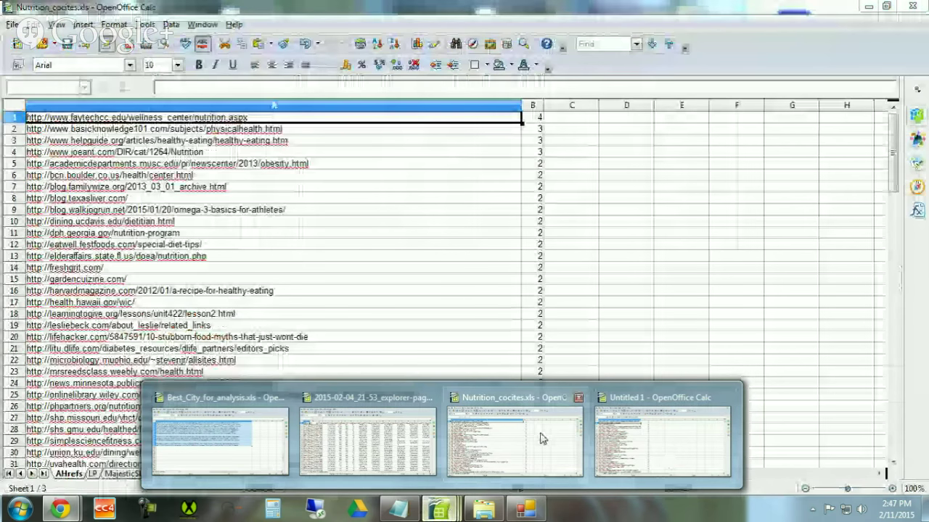
{"action": "left_click", "coordinate": [541, 436]}
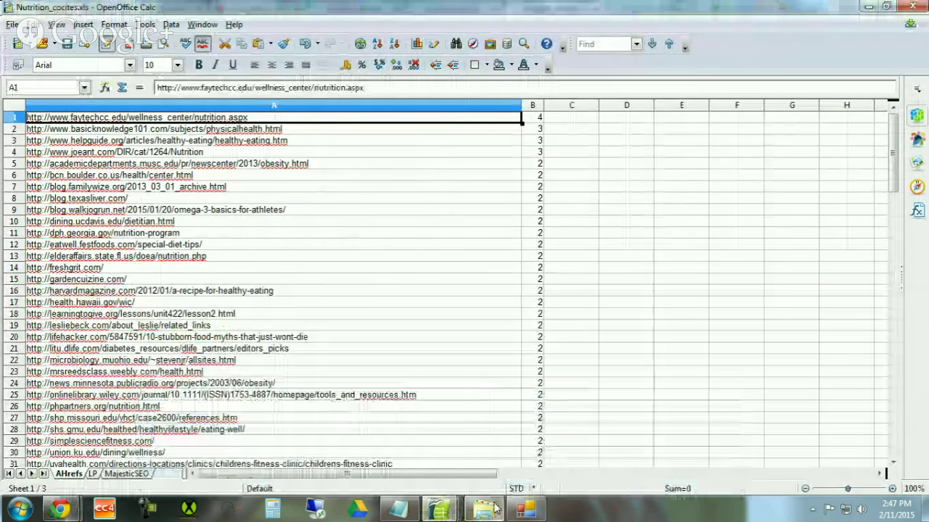
{"action": "mouse_move", "coordinate": [439, 508]}
{"action": "left_click", "coordinate": [636, 462]}
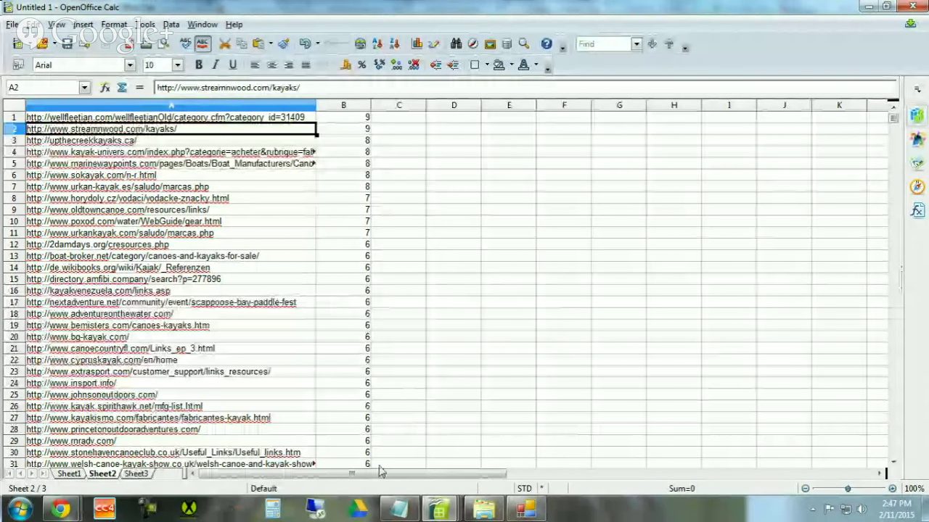
{"action": "mouse_move", "coordinate": [64, 512]}
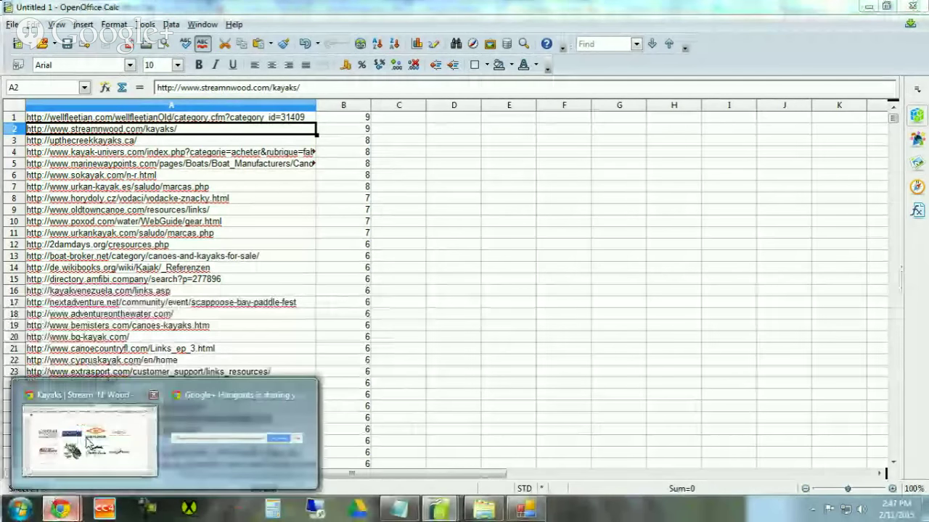
{"action": "left_click", "coordinate": [84, 392]}
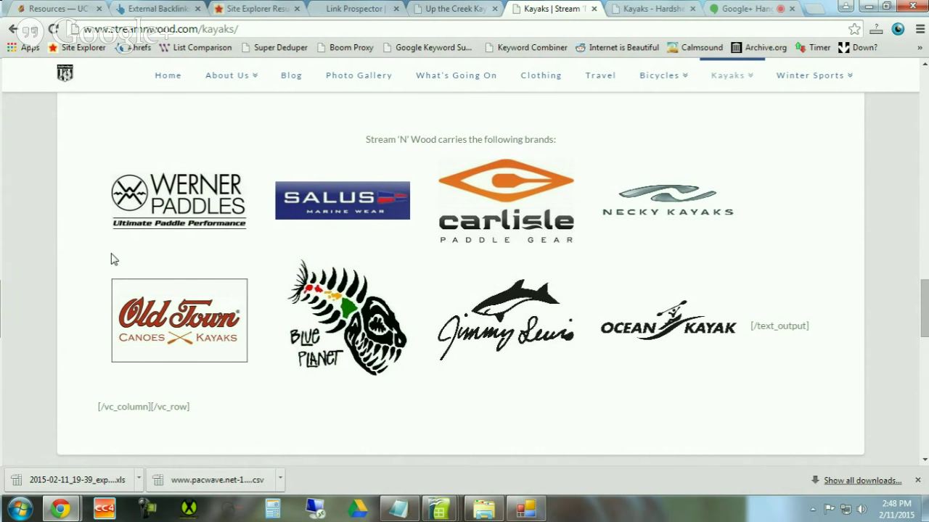
Return to the CoCitations tool over the CoCites folder, clear its loaded citations, and minimize it
{"action": "left_click", "coordinate": [484, 509]}
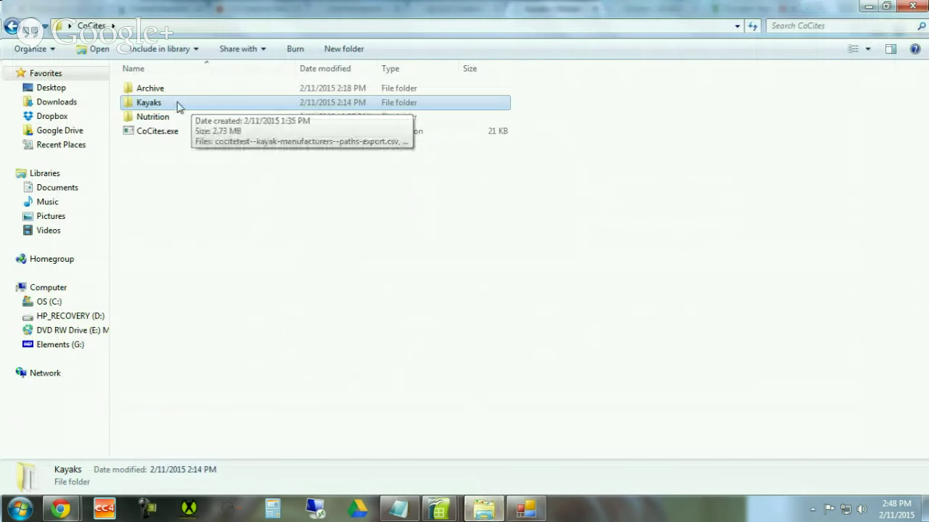
{"action": "left_click", "coordinate": [525, 508]}
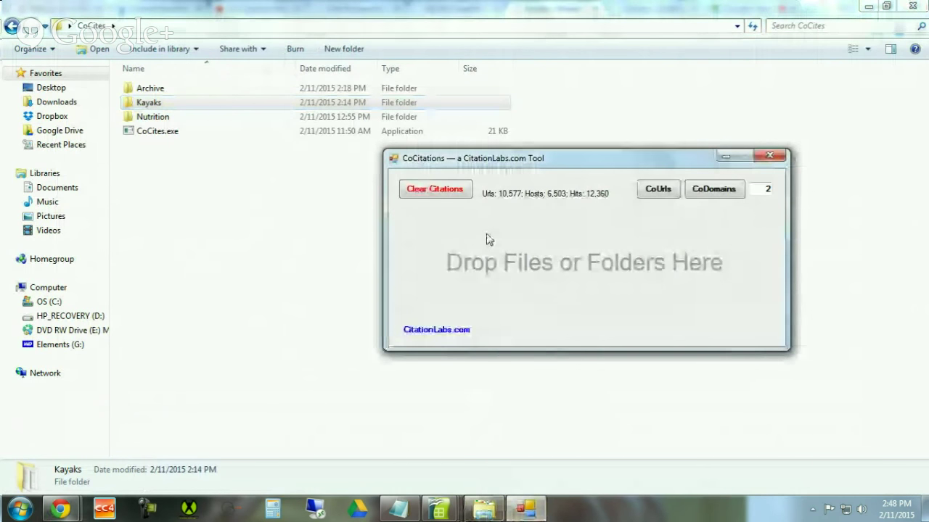
{"action": "left_click", "coordinate": [449, 192]}
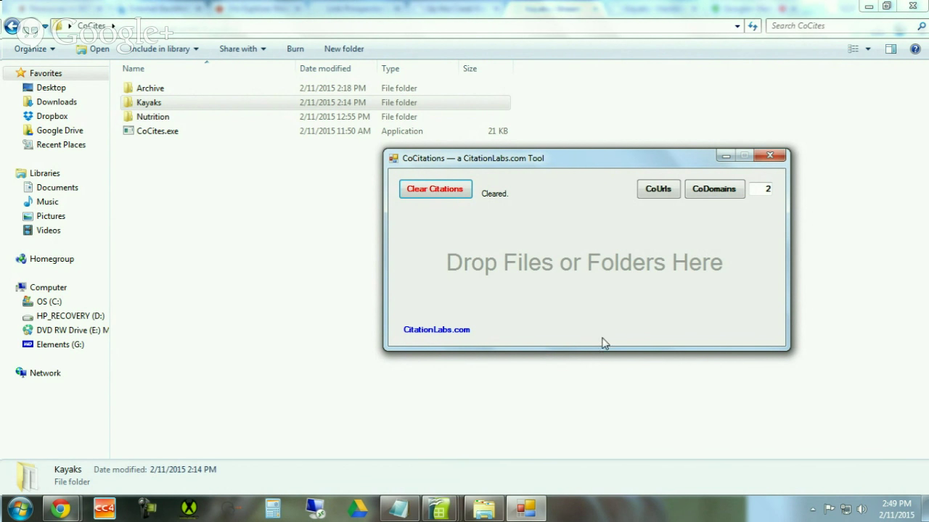
{"action": "left_click", "coordinate": [723, 159]}
Switch to Chrome, go to google.com in the Stream 'N' Wood tab, and search for "nutrition"
{"action": "mouse_move", "coordinate": [62, 507]}
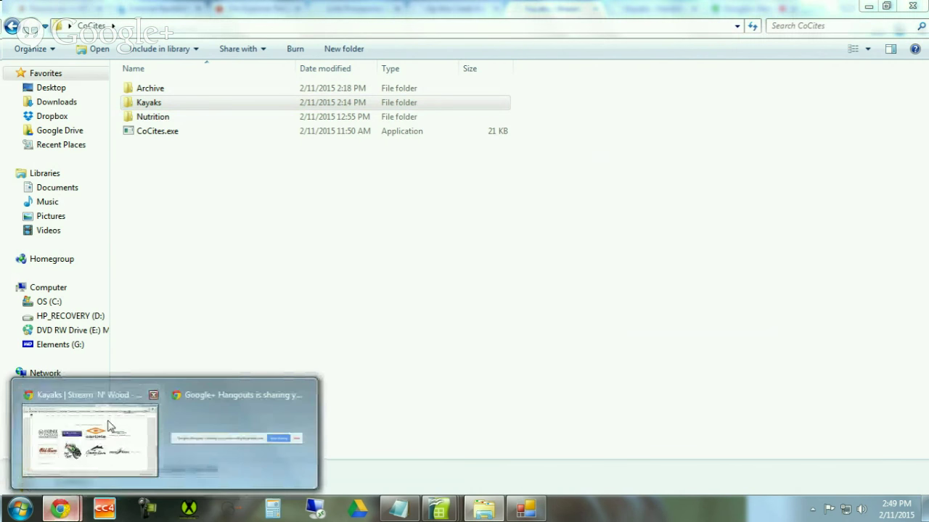
{"action": "left_click", "coordinate": [108, 426]}
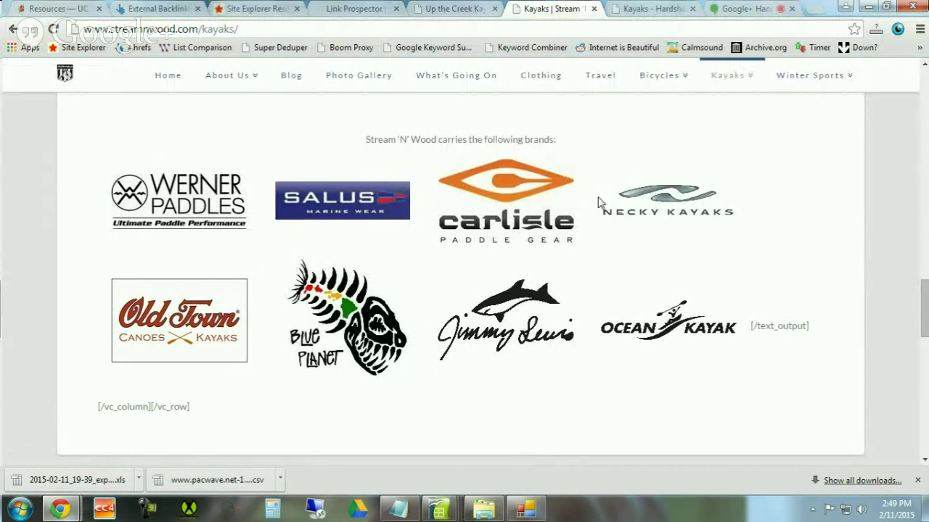
{"action": "left_click", "coordinate": [506, 33]}
{"action": "type", "text": "google.com/?gws_rd=ssl"}
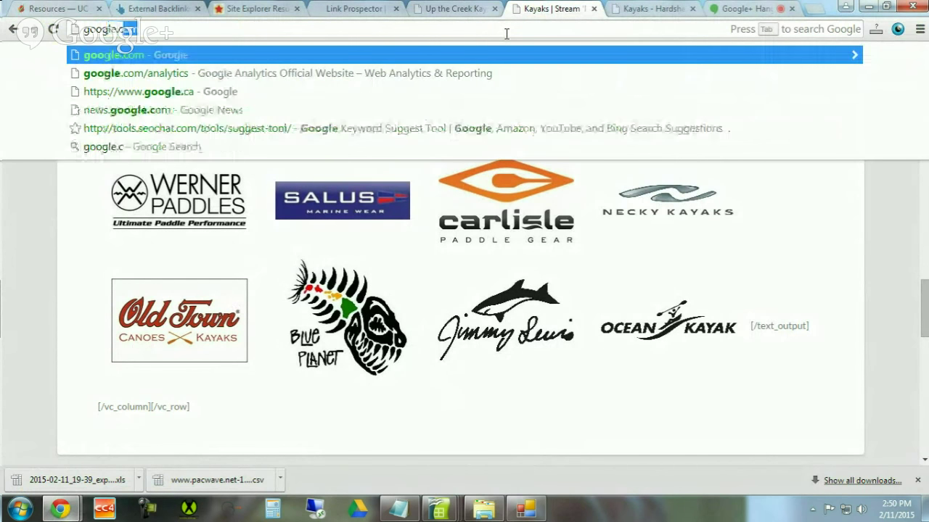
{"action": "key", "text": "Return"}
{"action": "type", "text": "nutrition"}
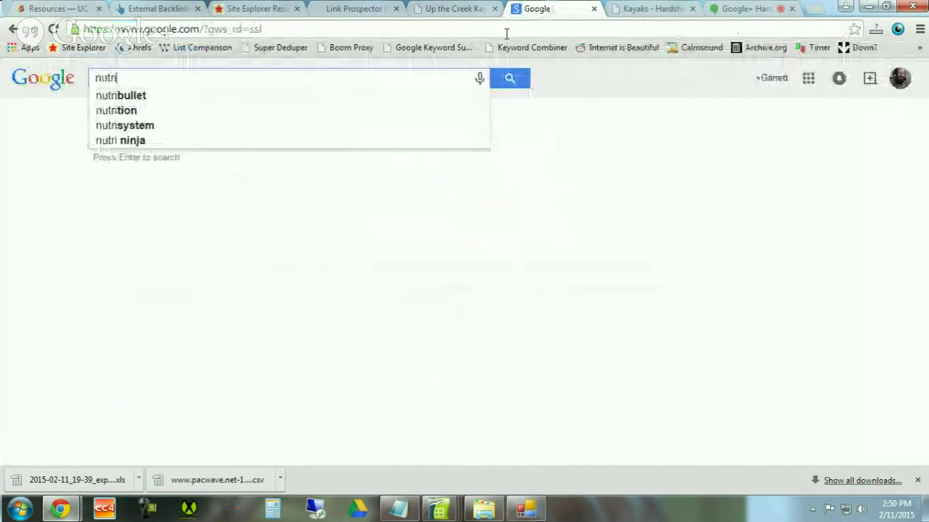
{"action": "key", "text": "Return"}
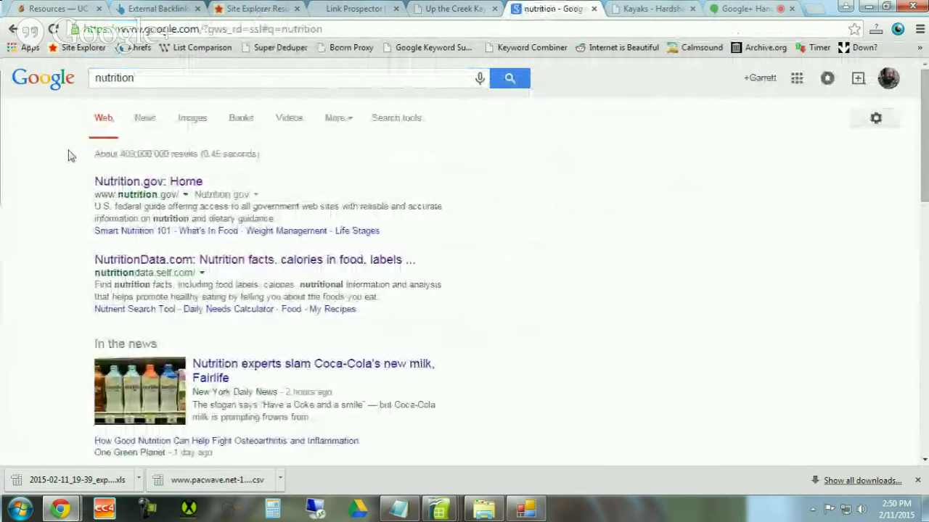
Open the Nutrition.gov result in a new tab and copy the domain nutrition.gov from the search results
{"action": "right_click", "coordinate": [168, 187]}
{"action": "left_click", "coordinate": [203, 192]}
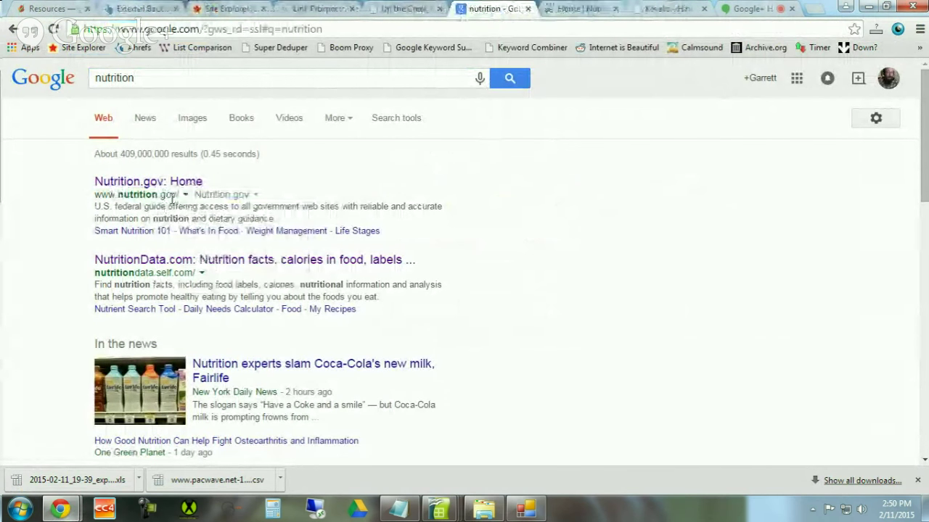
{"action": "left_click_drag", "start_coordinate": [179, 194], "coordinate": [118, 195]}
{"action": "key", "text": "ctrl+c"}
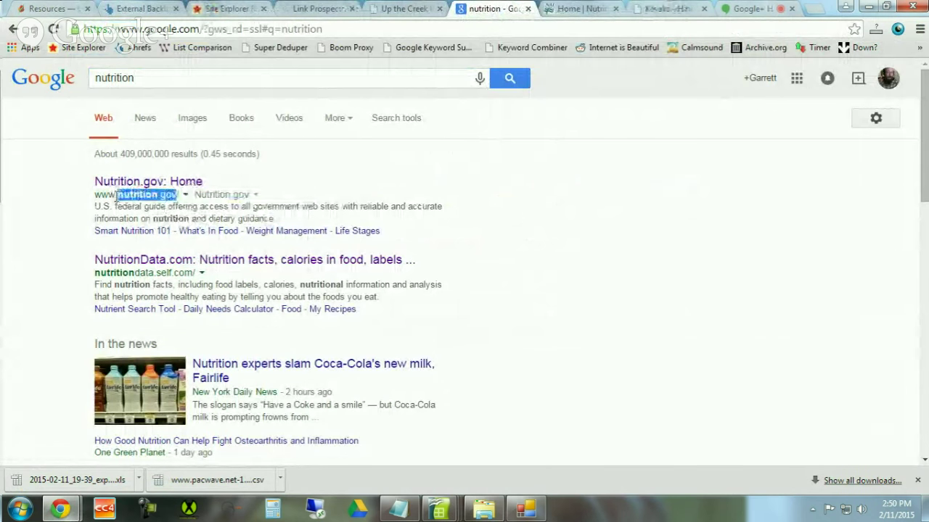
Search Google for "related:nutrition.gov" using the copied domain
{"action": "double_click", "coordinate": [120, 78]}
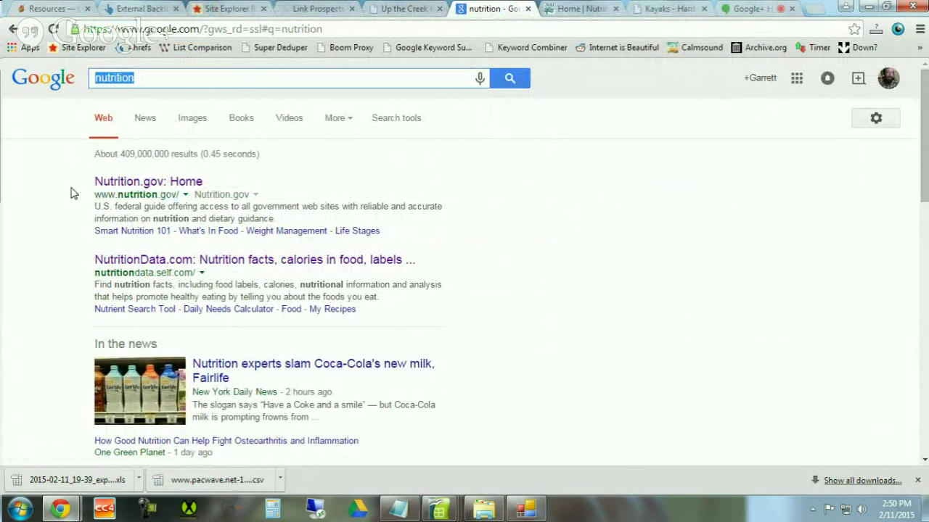
{"action": "type", "text": "related:"}
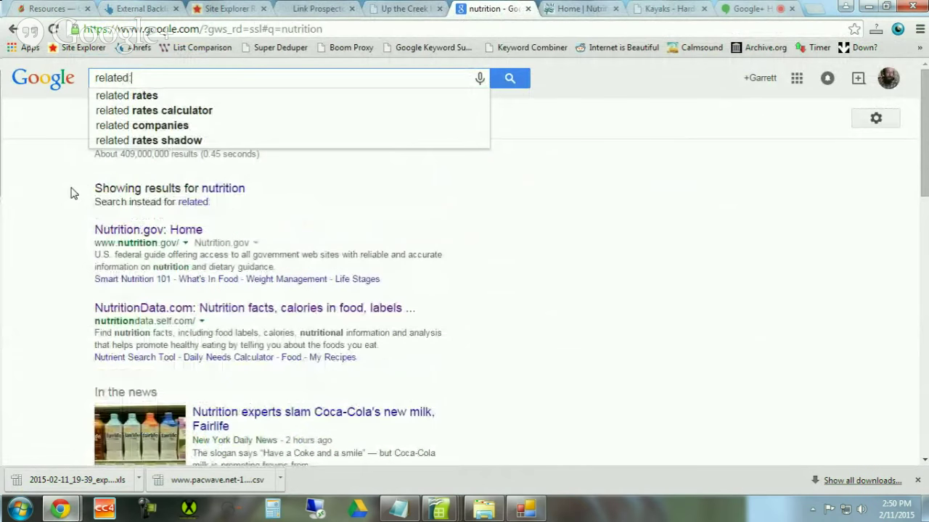
{"action": "key", "text": "ctrl+v"}
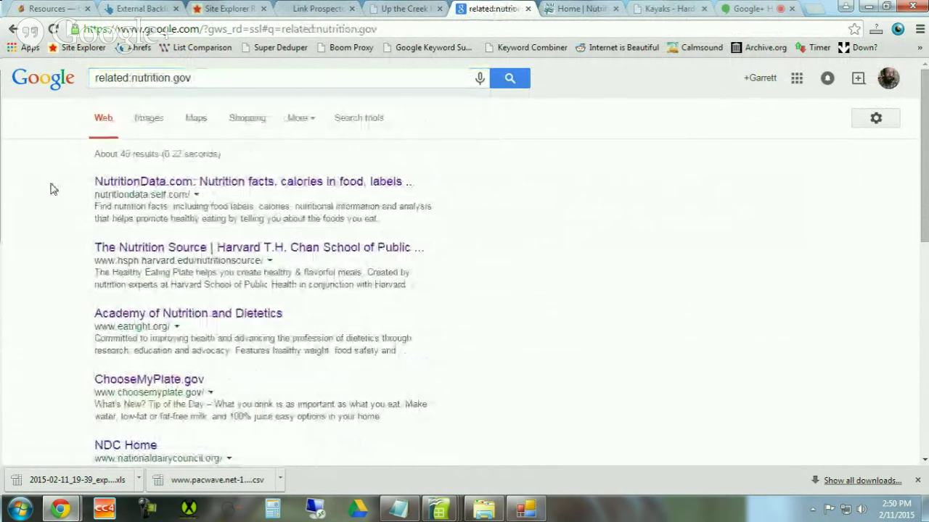
Open the NutritionData.com, The Nutrition Source, Academy of Nutrition and Dietetics, and ChooseMyPlate.gov results in new tabs
{"action": "right_click", "coordinate": [125, 183]}
{"action": "left_click", "coordinate": [139, 185]}
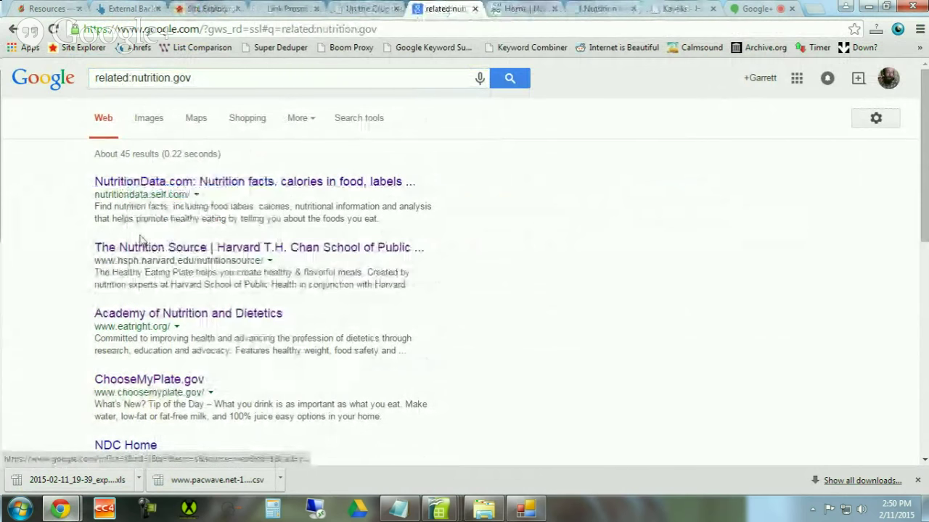
{"action": "right_click", "coordinate": [149, 250]}
{"action": "left_click", "coordinate": [183, 255]}
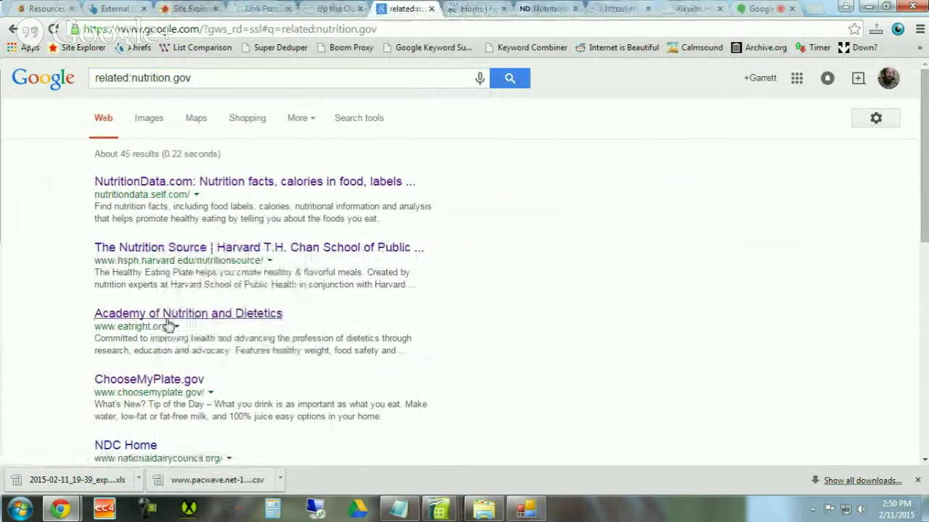
{"action": "right_click", "coordinate": [180, 324]}
{"action": "left_click", "coordinate": [186, 329]}
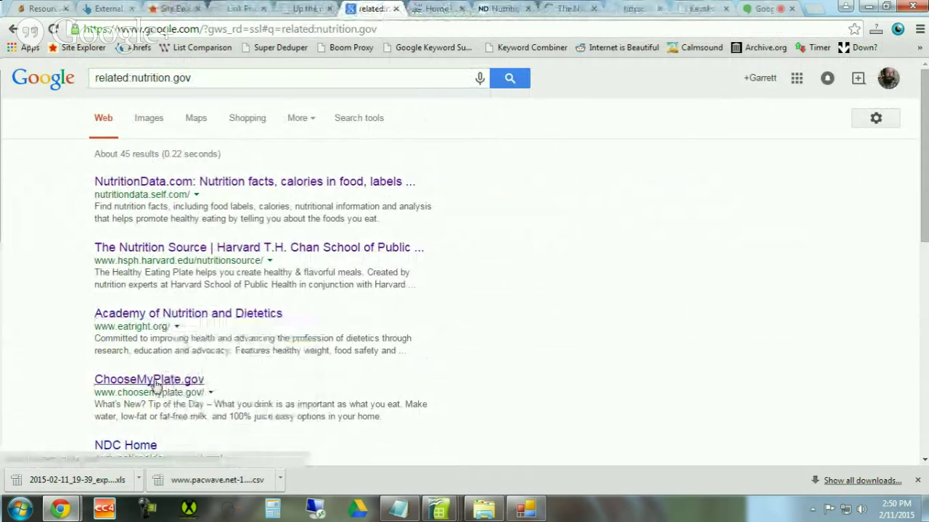
{"action": "right_click", "coordinate": [179, 383]}
{"action": "left_click", "coordinate": [187, 390]}
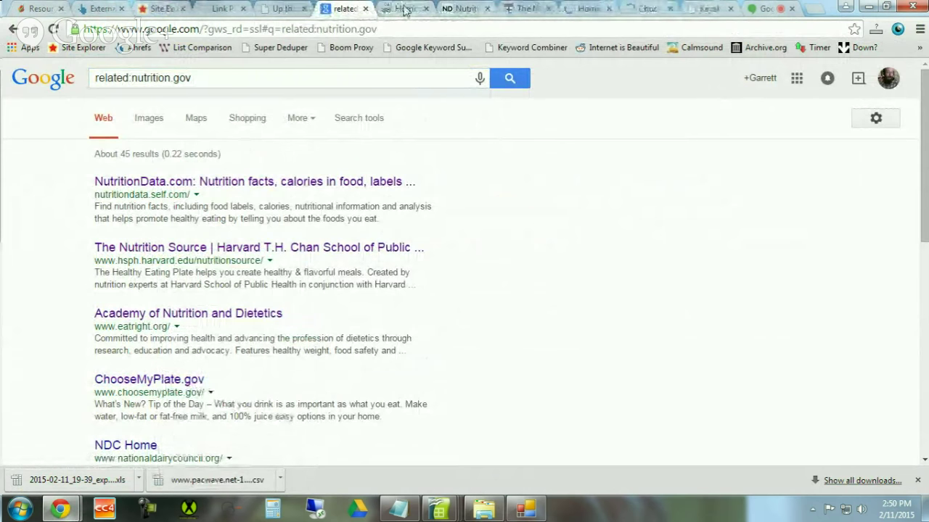
View the opened nutrition sites one after another, from Nutrition.gov through to ChooseMyPlate.gov
{"action": "left_click", "coordinate": [404, 10]}
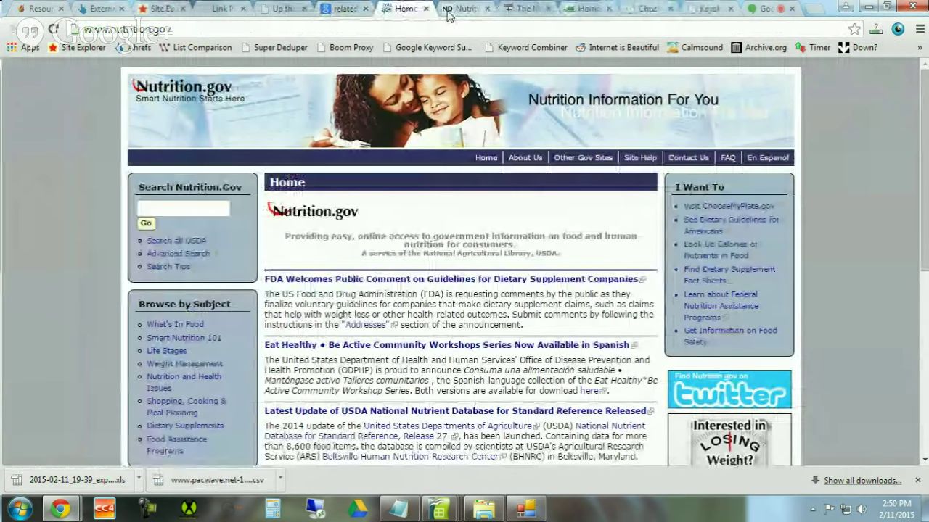
{"action": "left_click", "coordinate": [449, 11]}
{"action": "left_click", "coordinate": [537, 10]}
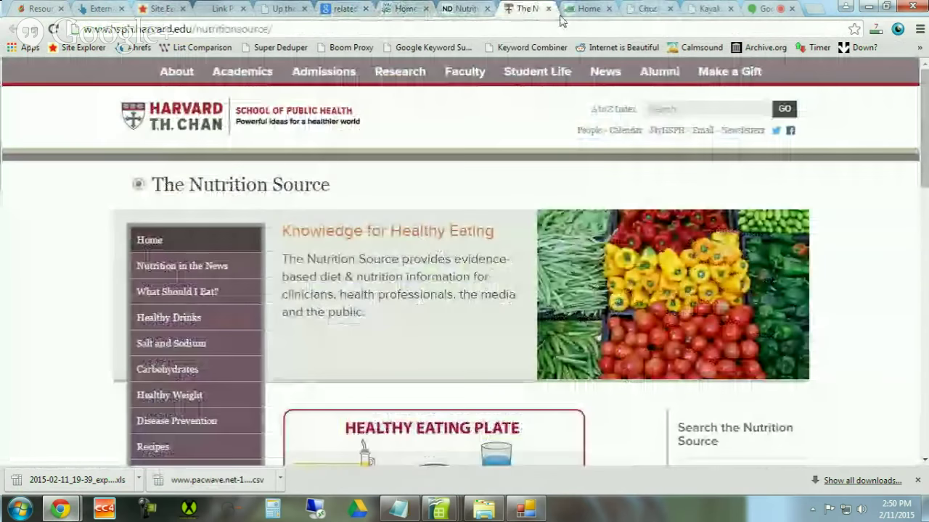
{"action": "left_click", "coordinate": [585, 11]}
{"action": "left_click", "coordinate": [644, 8]}
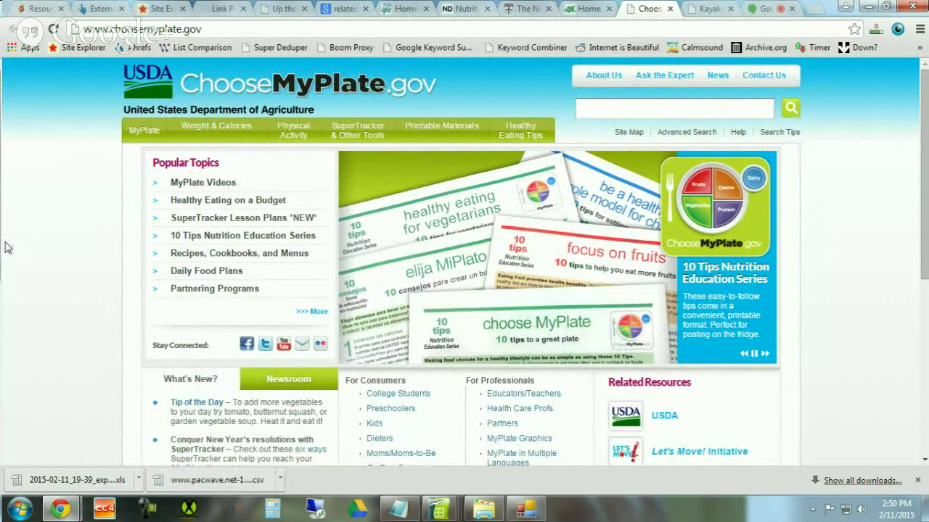
Return to the Link Prospector tab and go back to the CoCite_test campaign's list of prospect reports
{"action": "left_click", "coordinate": [217, 8]}
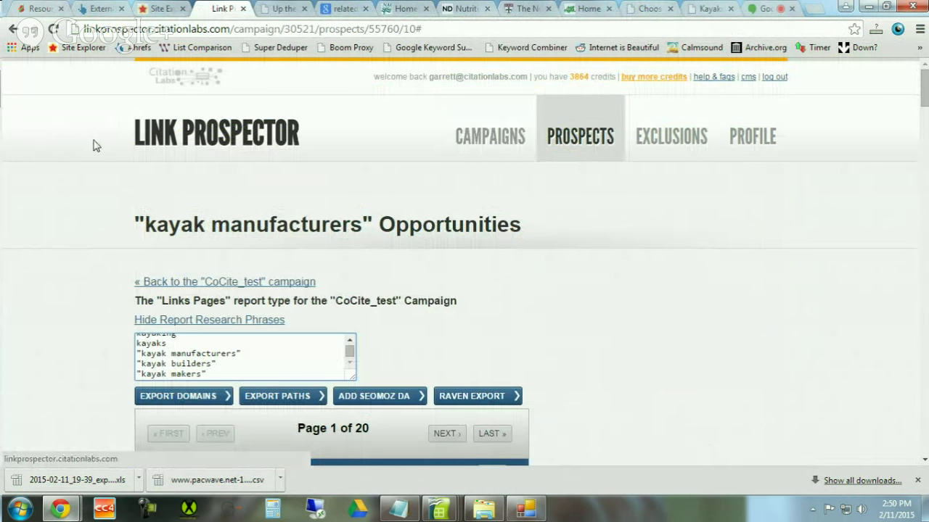
{"action": "left_click", "coordinate": [217, 281]}
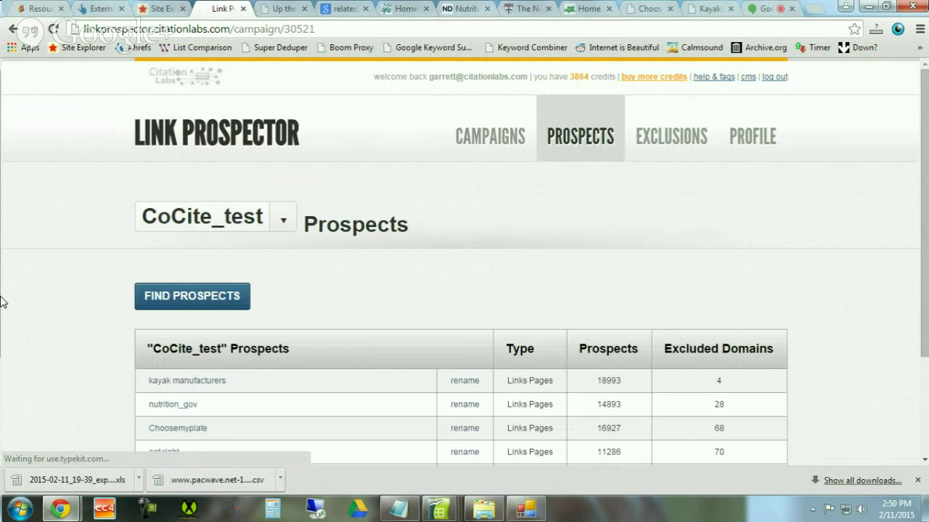
{"action": "scroll", "coordinate": [9, 304], "scroll_direction": "down", "scroll_amount": 3}
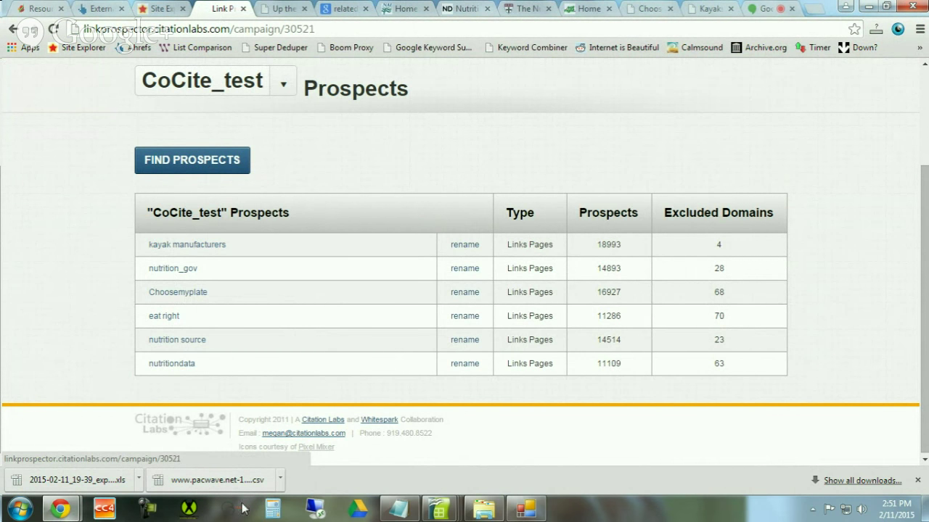
Switch to the CoCites folder in Windows Explorer, open the Nutrition folder, and select all its CSV exports
{"action": "left_click", "coordinate": [484, 508]}
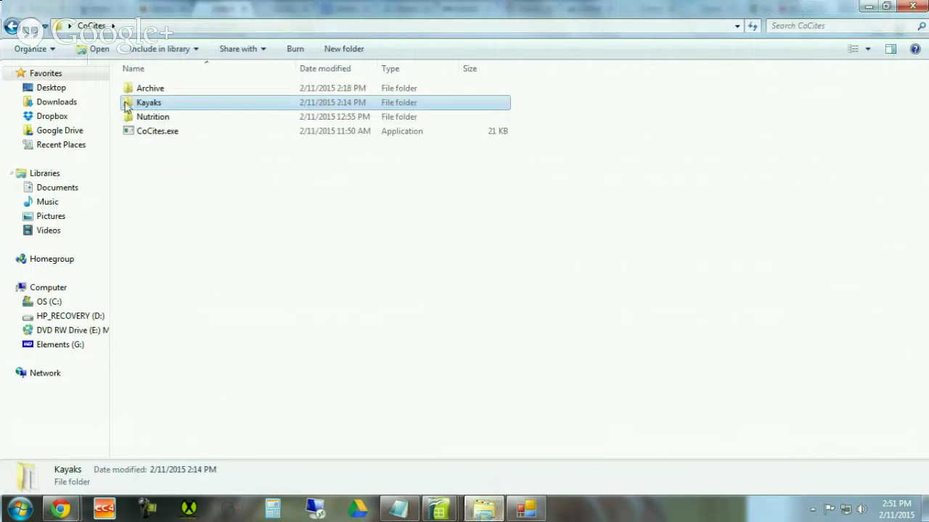
{"action": "double_click", "coordinate": [148, 117]}
{"action": "left_click_drag", "start_coordinate": [228, 361], "coordinate": [514, 73]}
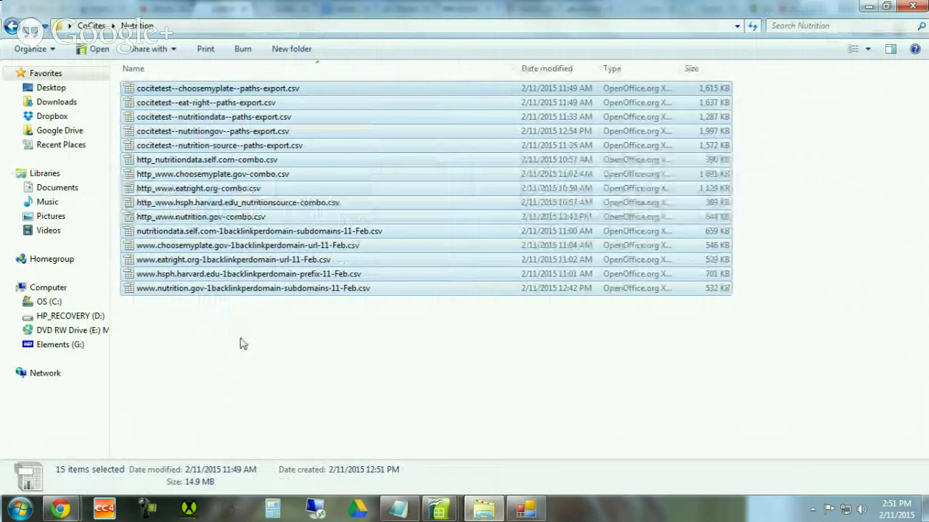
Switch back to Chrome and open the nutritiondata report of the CoCite_test campaign in a new tab
{"action": "mouse_move", "coordinate": [62, 510]}
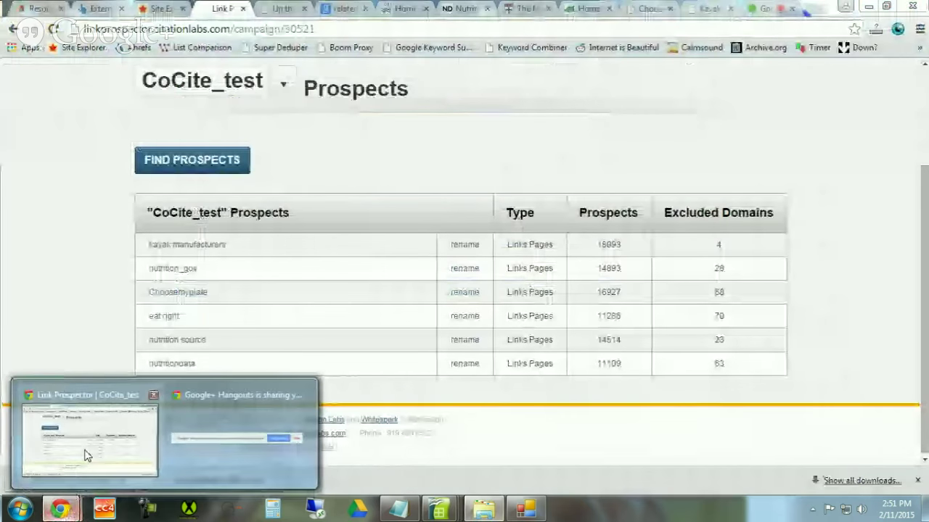
{"action": "left_click", "coordinate": [85, 454]}
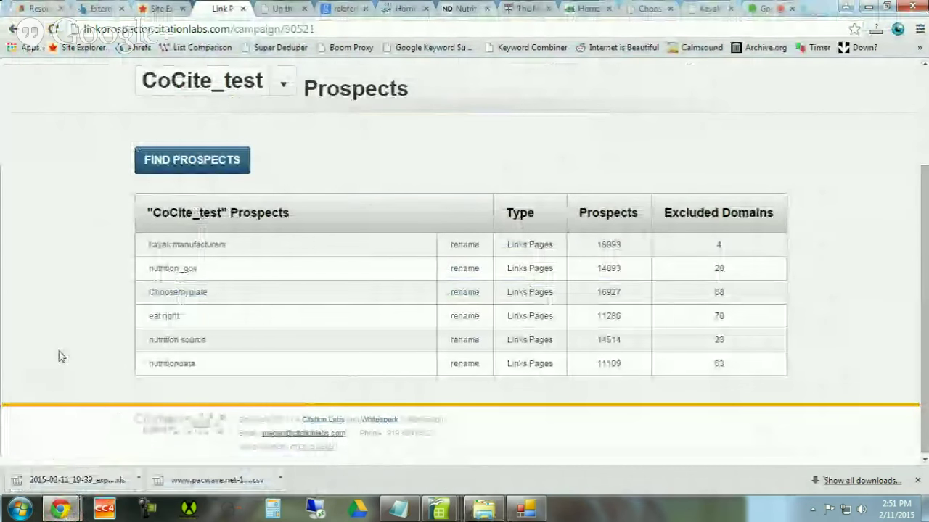
{"action": "right_click", "coordinate": [153, 371]}
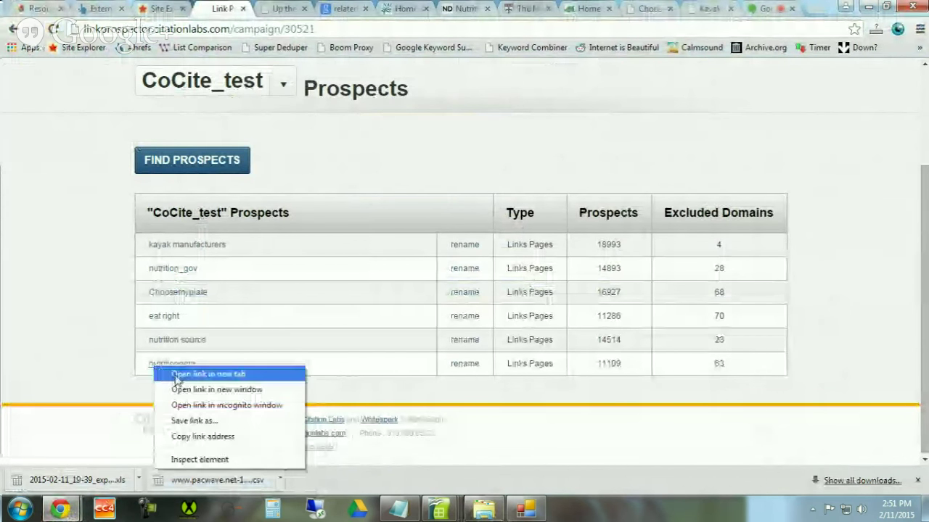
{"action": "left_click", "coordinate": [189, 371]}
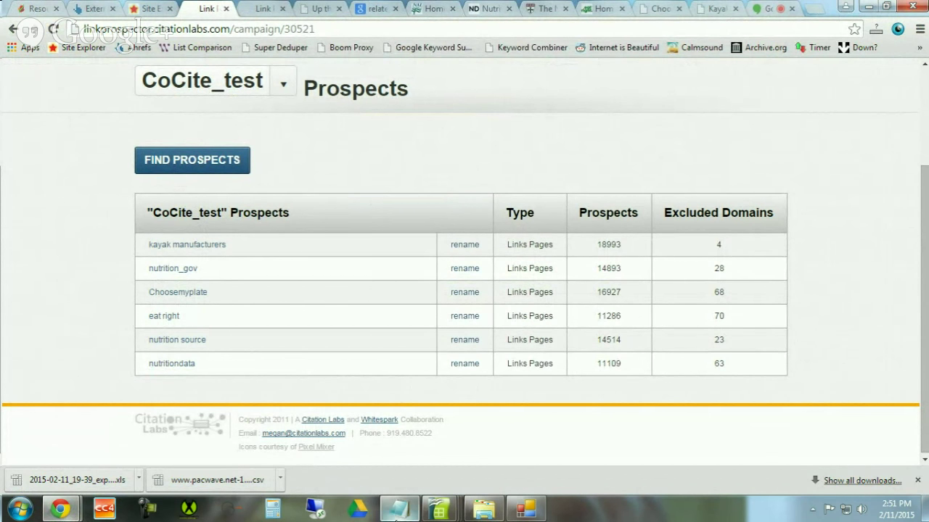
{"action": "left_click", "coordinate": [385, 442]}
{"action": "left_click", "coordinate": [244, 284]}
{"action": "scroll", "coordinate": [232, 272], "scroll_direction": "up", "scroll_amount": 5}
{"action": "scroll", "coordinate": [224, 269], "scroll_direction": "down", "scroll_amount": 2}
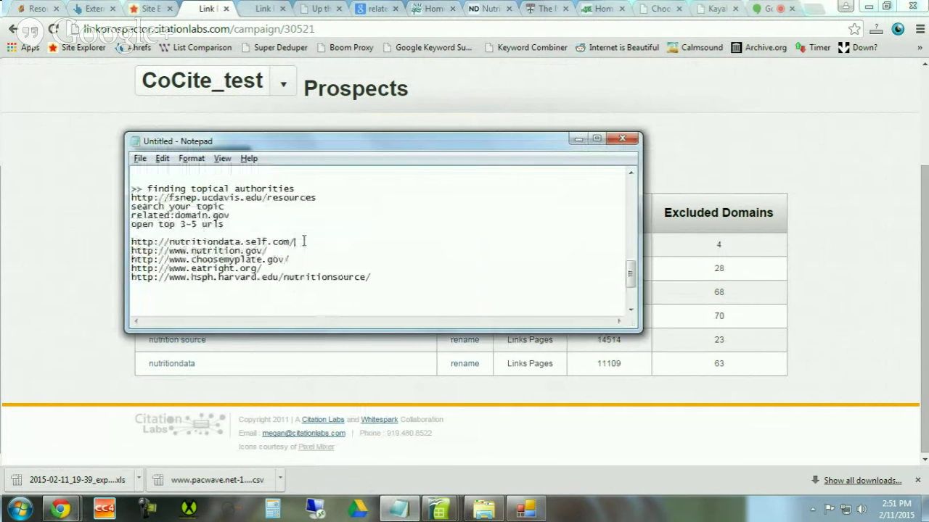
{"action": "left_click_drag", "start_coordinate": [301, 241], "coordinate": [123, 244]}
{"action": "key", "text": "ctrl+c"}
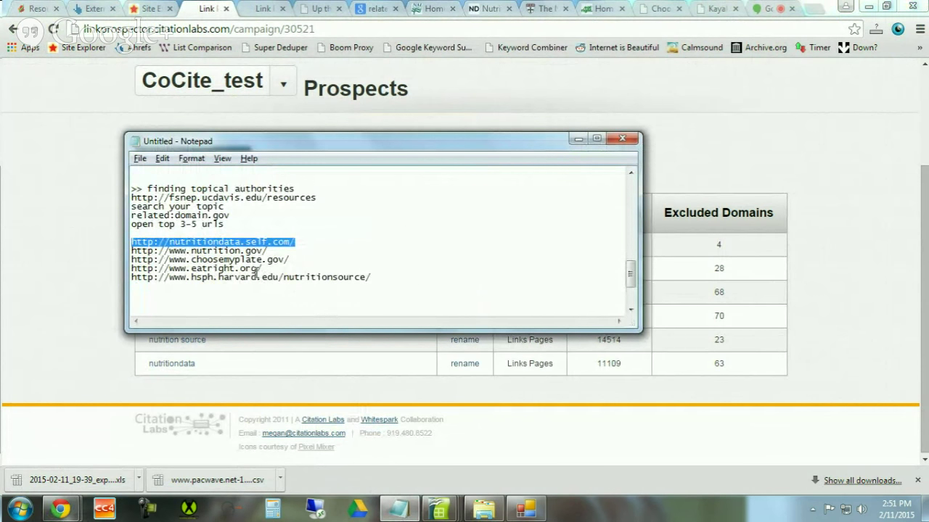
{"action": "left_click", "coordinate": [16, 249]}
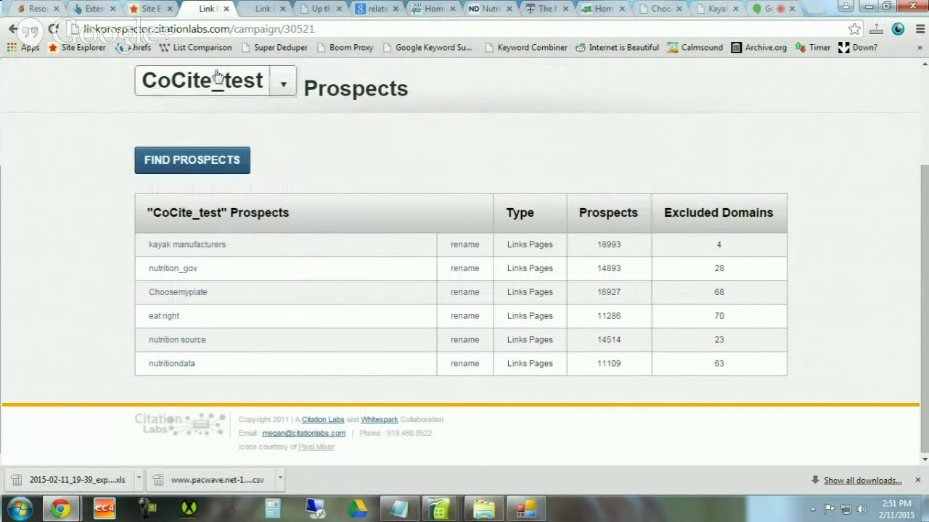
{"action": "left_click", "coordinate": [151, 9]}
{"action": "triple_click", "coordinate": [210, 89]}
{"action": "key", "text": "ctrl+v"}
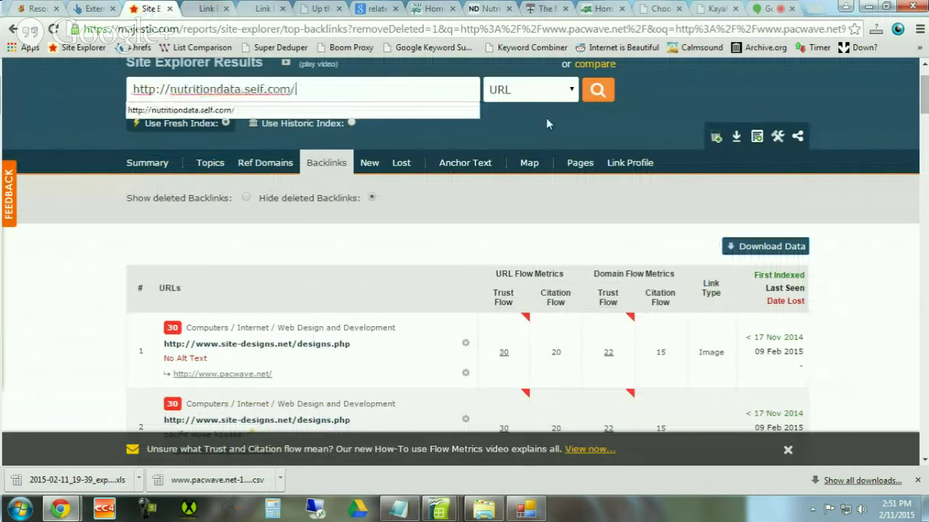
{"action": "left_click", "coordinate": [603, 94]}
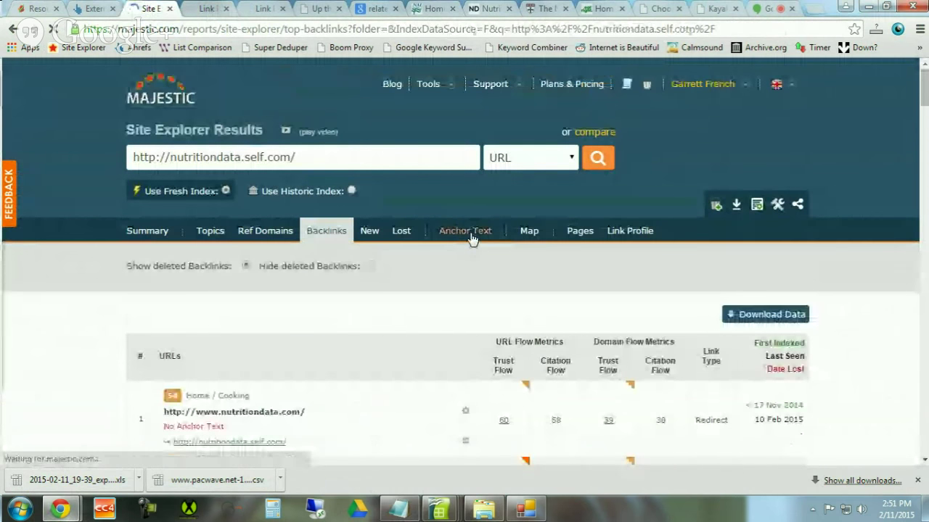
Show the site's Anchor Text report and highlight the full text of the first anchor
{"action": "left_click", "coordinate": [456, 251]}
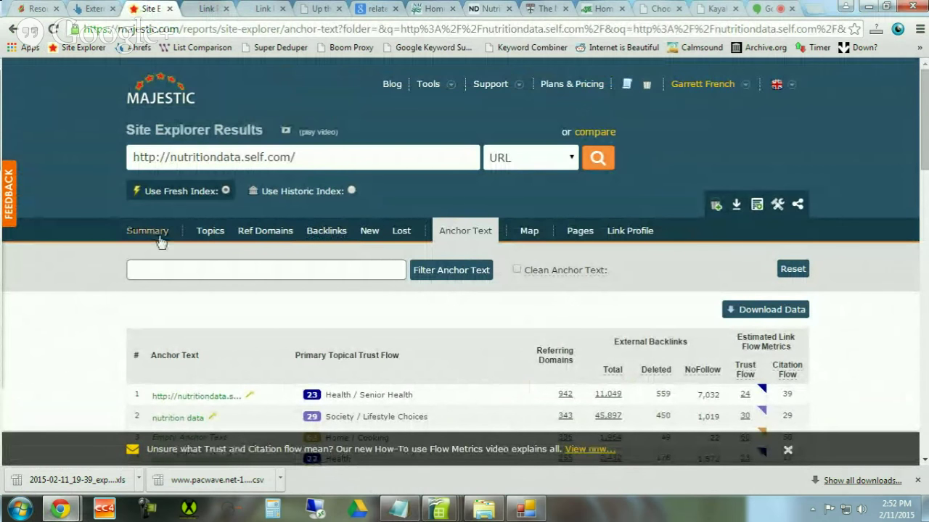
{"action": "scroll", "coordinate": [62, 299], "scroll_direction": "down", "scroll_amount": 1}
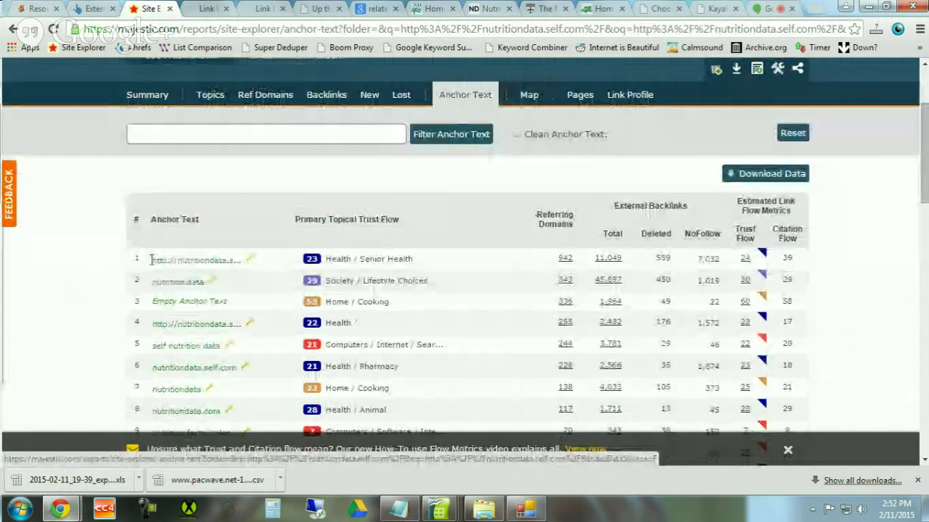
{"action": "left_click_drag", "start_coordinate": [151, 259], "coordinate": [197, 261]}
{"action": "left_click_drag", "start_coordinate": [261, 233], "coordinate": [133, 233]}
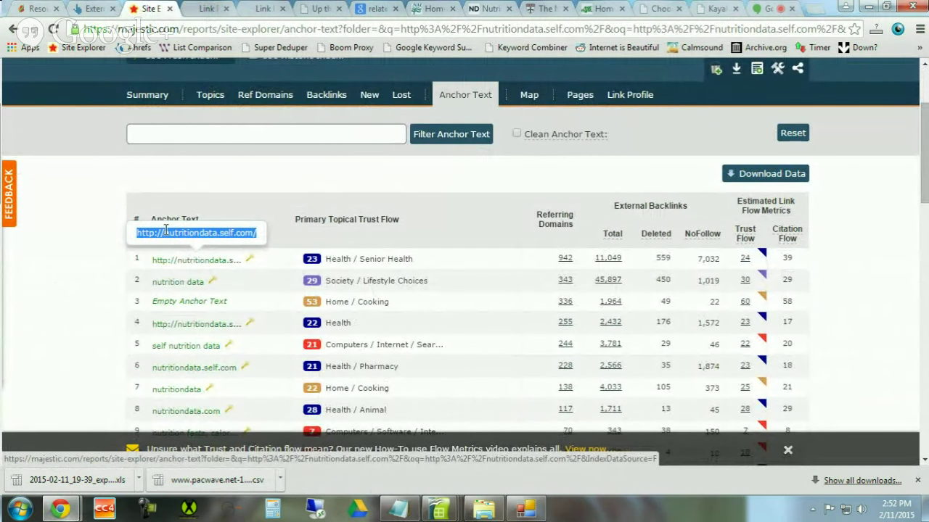
Show the research phrases of the nutritiondata report in Link Prospector, review them, and return to the CoCite_test campaign tab
{"action": "left_click", "coordinate": [199, 9]}
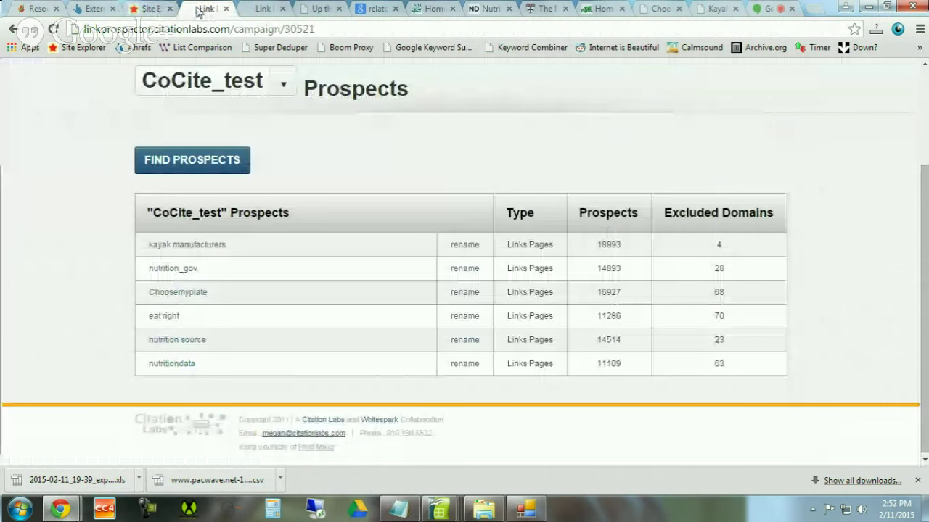
{"action": "key", "text": "ctrl+Tab"}
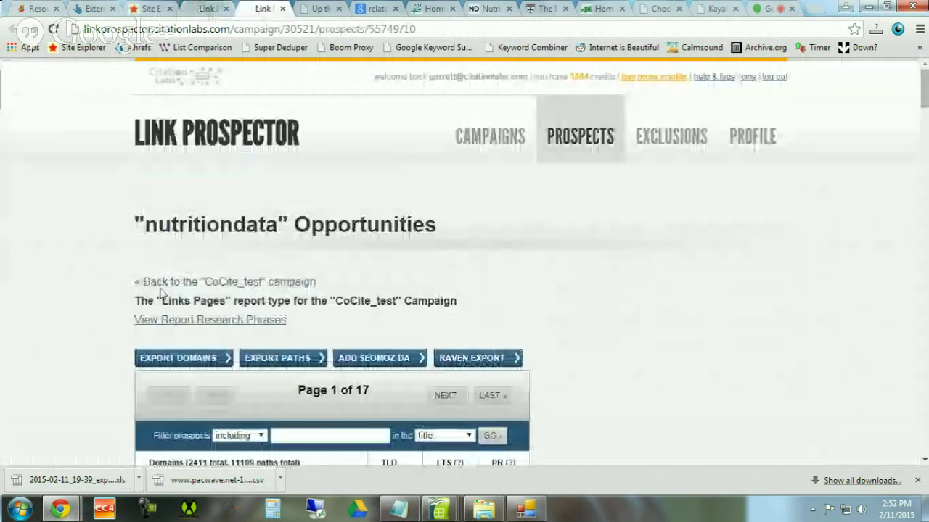
{"action": "left_click", "coordinate": [181, 321]}
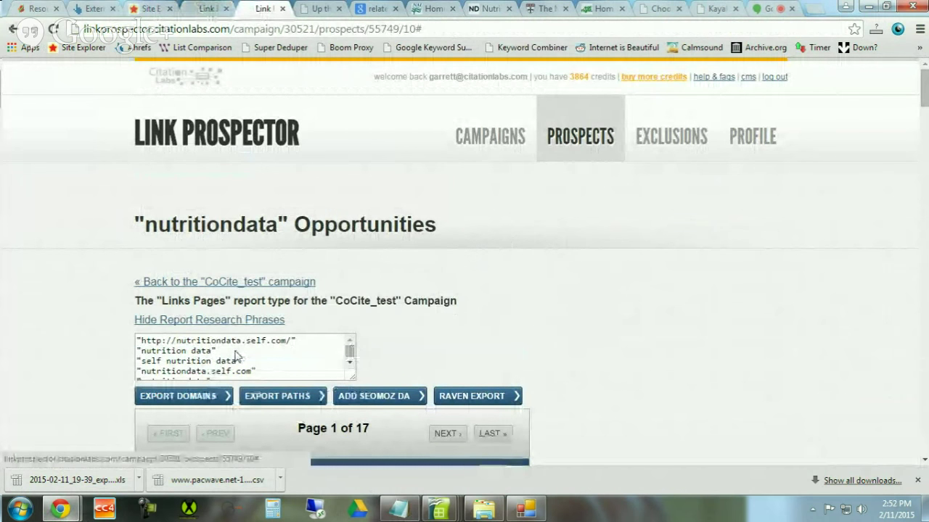
{"action": "left_click_drag", "start_coordinate": [298, 341], "coordinate": [138, 339]}
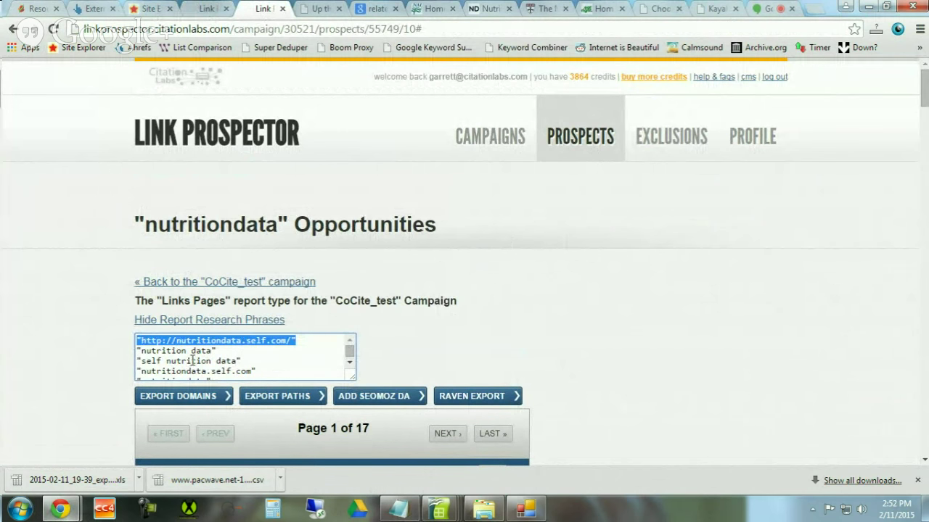
{"action": "left_click", "coordinate": [222, 357]}
{"action": "scroll", "coordinate": [222, 356], "scroll_direction": "down", "scroll_amount": 1}
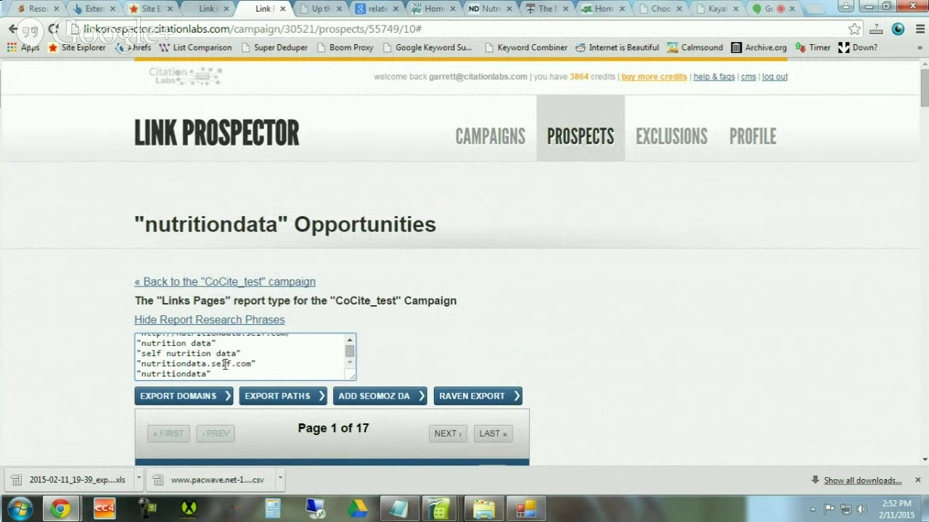
{"action": "scroll", "coordinate": [225, 362], "scroll_direction": "down", "scroll_amount": 1}
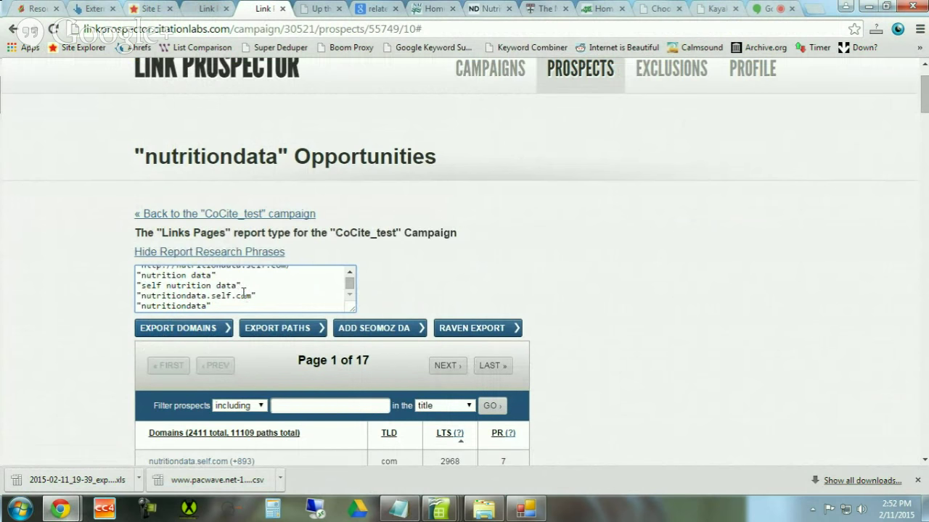
{"action": "scroll", "coordinate": [243, 293], "scroll_direction": "down", "scroll_amount": 1}
{"action": "scroll", "coordinate": [229, 309], "scroll_direction": "up", "scroll_amount": 2}
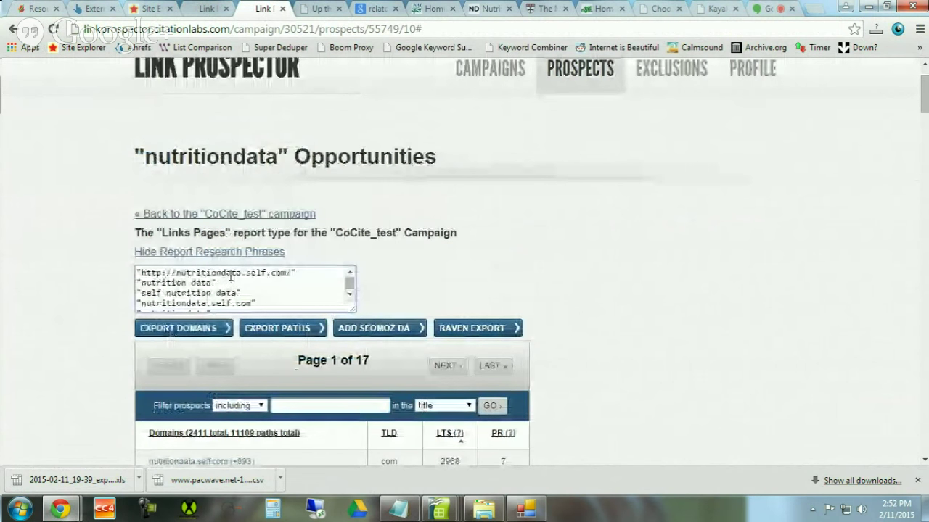
{"action": "left_click", "coordinate": [206, 8]}
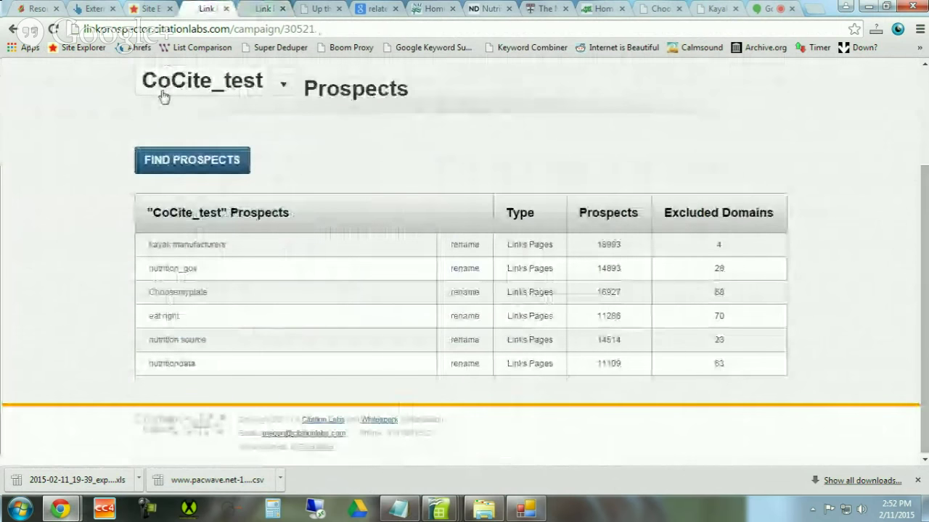
Look at the Majestic anchor text report again, and switch to Windows Explorer to go up to the CoCites folder
{"action": "left_click", "coordinate": [149, 8]}
{"action": "scroll", "coordinate": [232, 261], "scroll_direction": "up", "scroll_amount": 1}
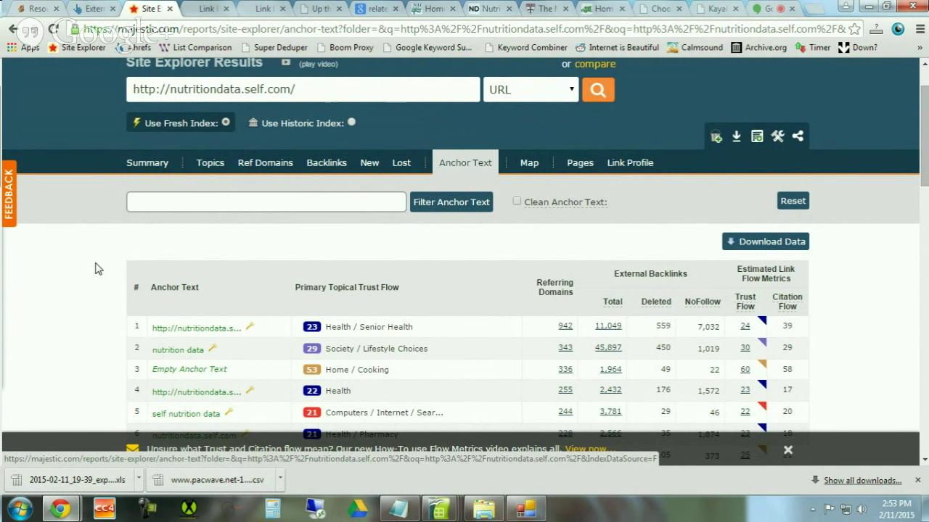
{"action": "left_click", "coordinate": [483, 507]}
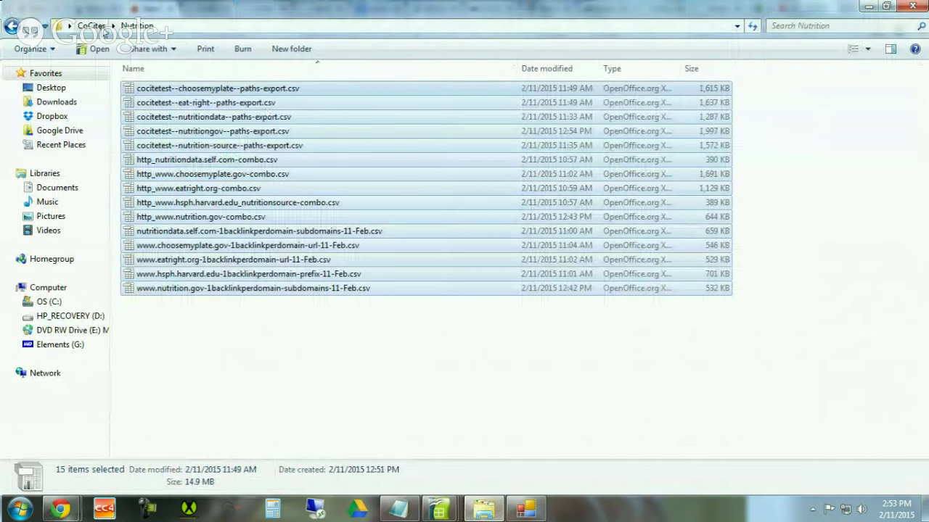
{"action": "left_click", "coordinate": [92, 26]}
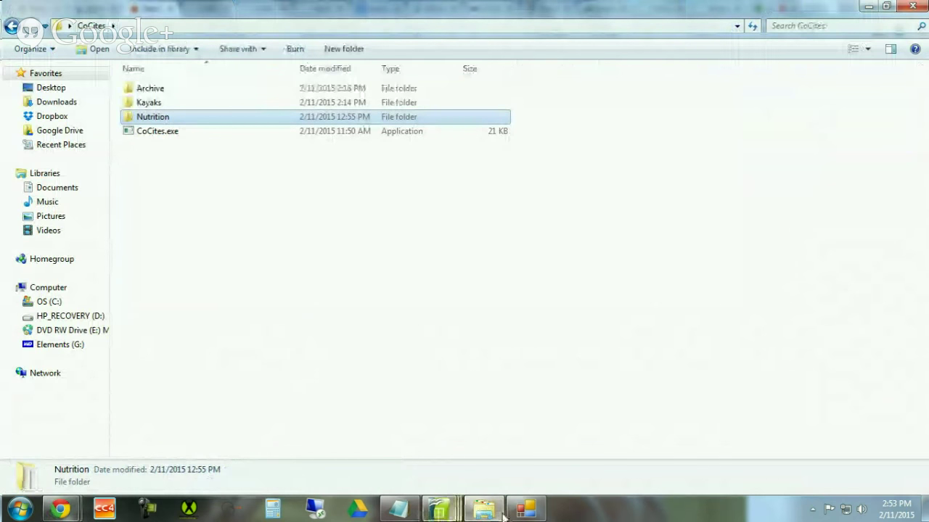
Switch to CoCitations, clear the loaded citations and load the Nutrition folder
{"action": "left_click", "coordinate": [526, 508]}
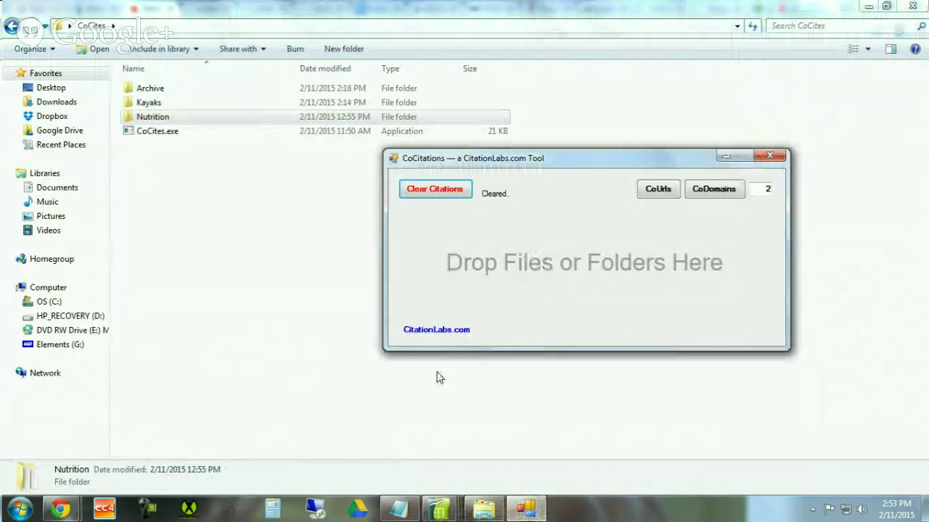
{"action": "left_click", "coordinate": [448, 193]}
{"action": "left_click_drag", "start_coordinate": [171, 118], "coordinate": [535, 272]}
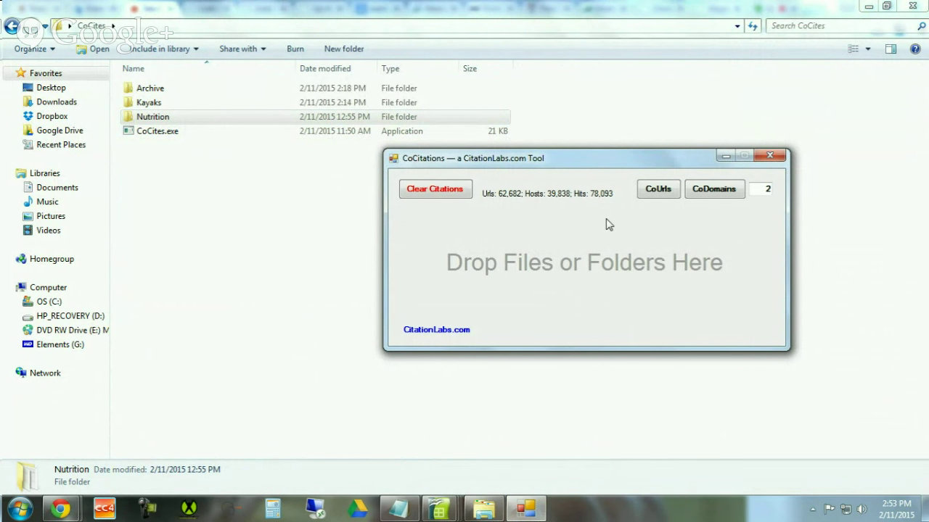
Copy the co-cited URLs from CoCitations and paste them into the empty Sheet3 in OpenOffice Calc with the default tab separation
{"action": "left_click", "coordinate": [656, 191]}
{"action": "left_click", "coordinate": [724, 156]}
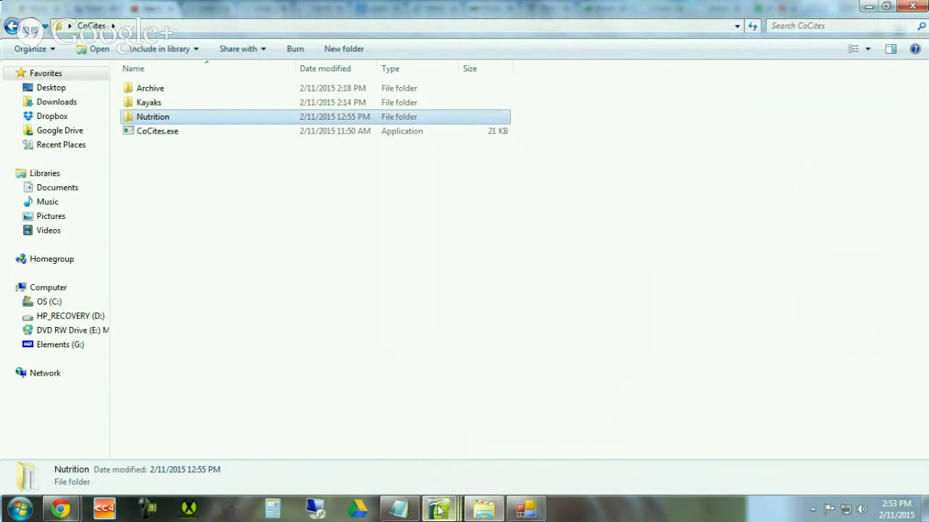
{"action": "left_click", "coordinate": [439, 511]}
{"action": "left_click", "coordinate": [627, 444]}
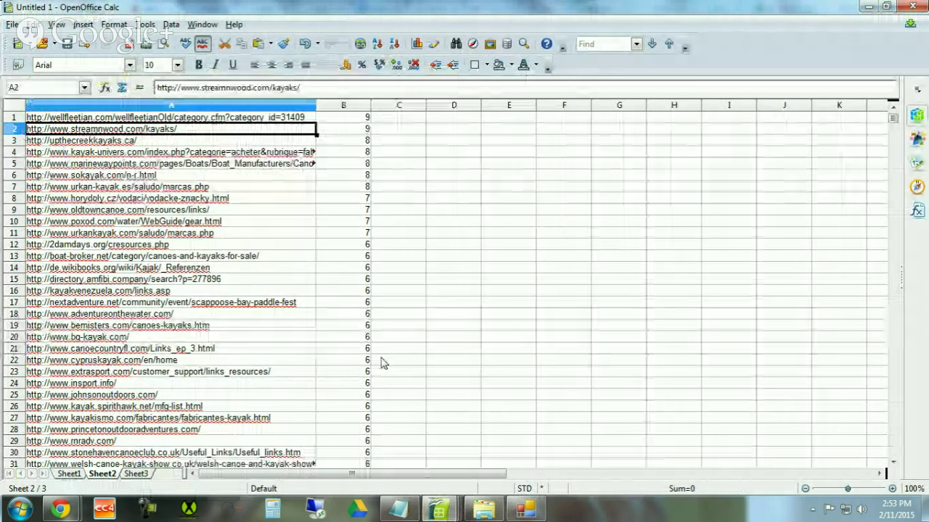
{"action": "key", "text": "ctrl+s"}
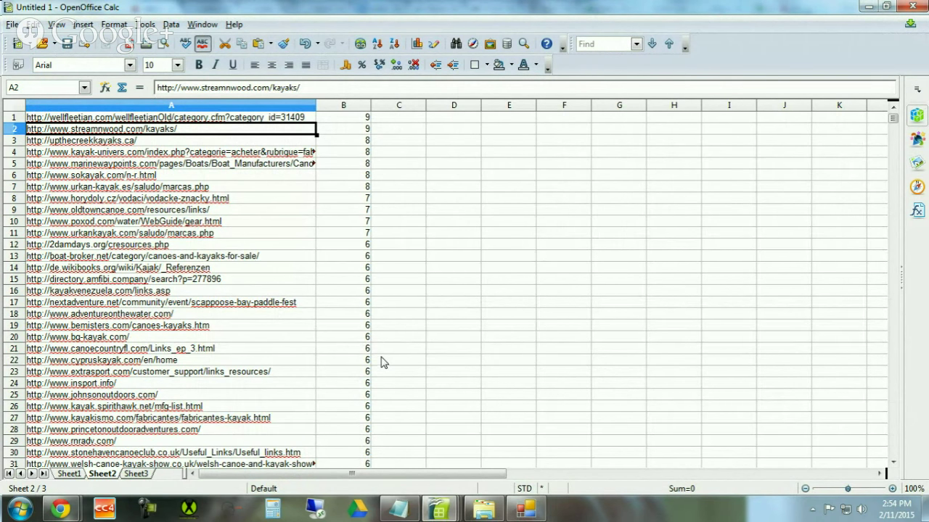
{"action": "left_click", "coordinate": [134, 473]}
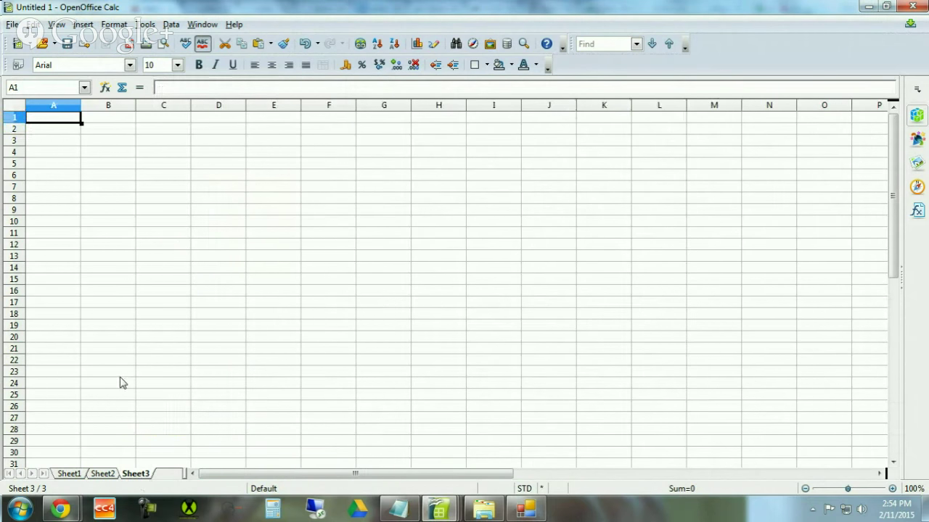
{"action": "key", "text": "ctrl+v"}
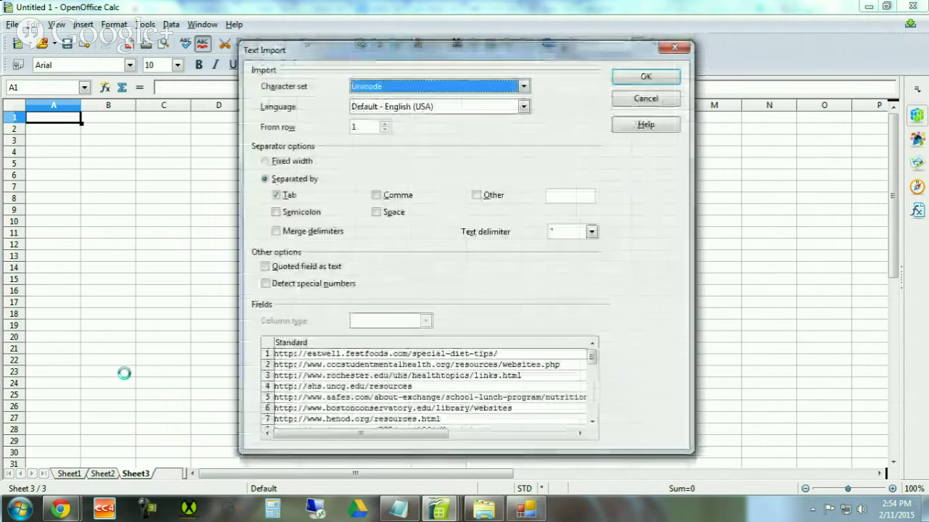
{"action": "key", "text": "Return"}
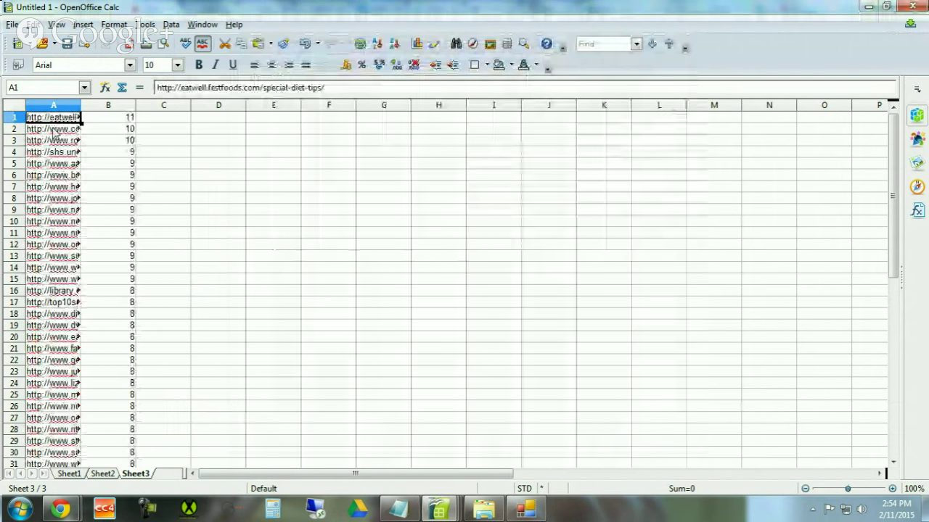
Widen column A so that the nutrition URLs are readable in full
{"action": "left_click", "coordinate": [76, 106]}
{"action": "left_click_drag", "start_coordinate": [81, 105], "coordinate": [404, 106]}
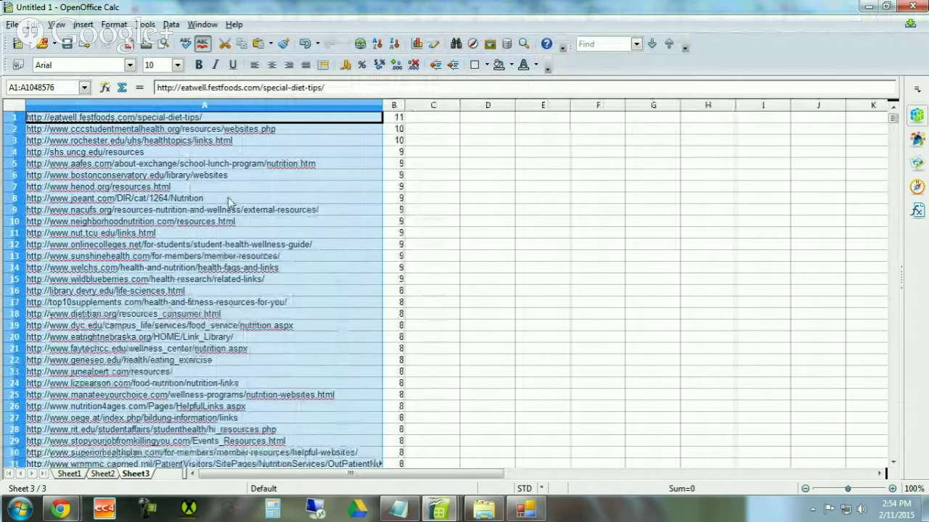
{"action": "left_click", "coordinate": [247, 152]}
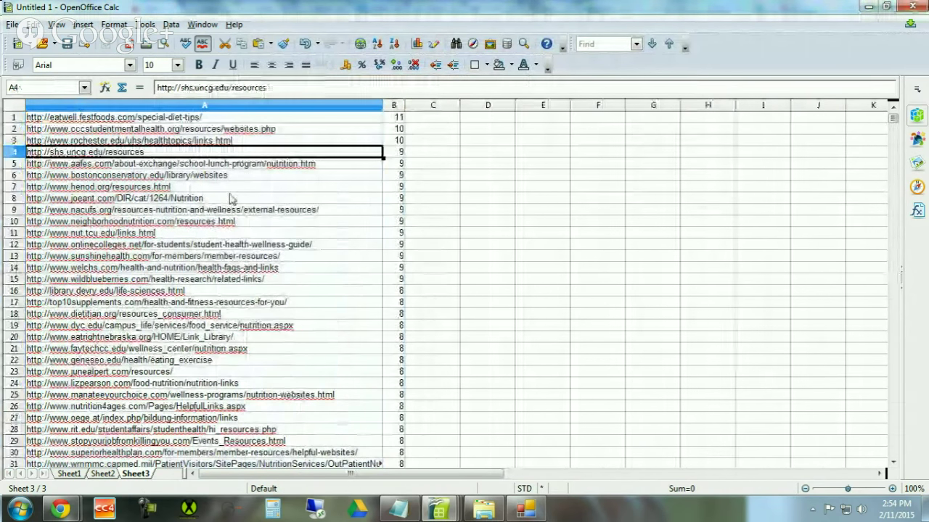
{"action": "left_click", "coordinate": [213, 122]}
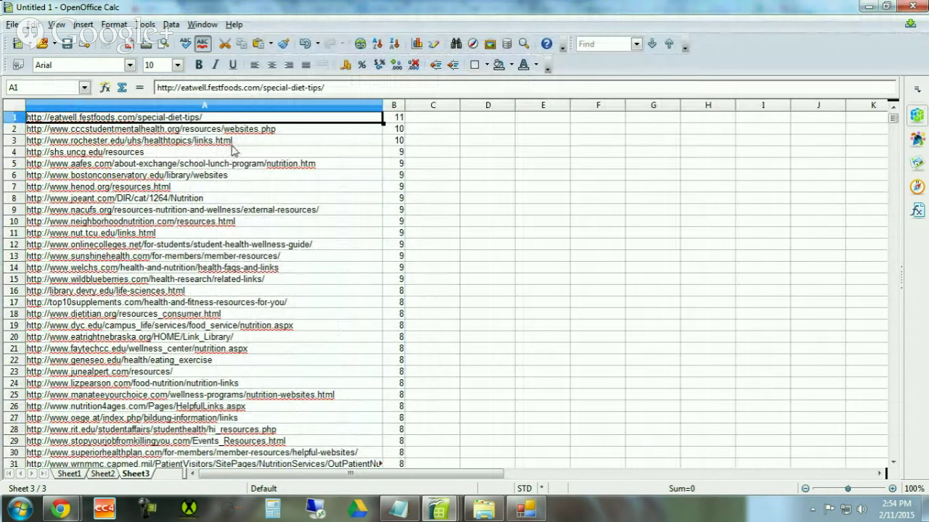
{"action": "left_click", "coordinate": [228, 151]}
{"action": "left_click", "coordinate": [233, 144]}
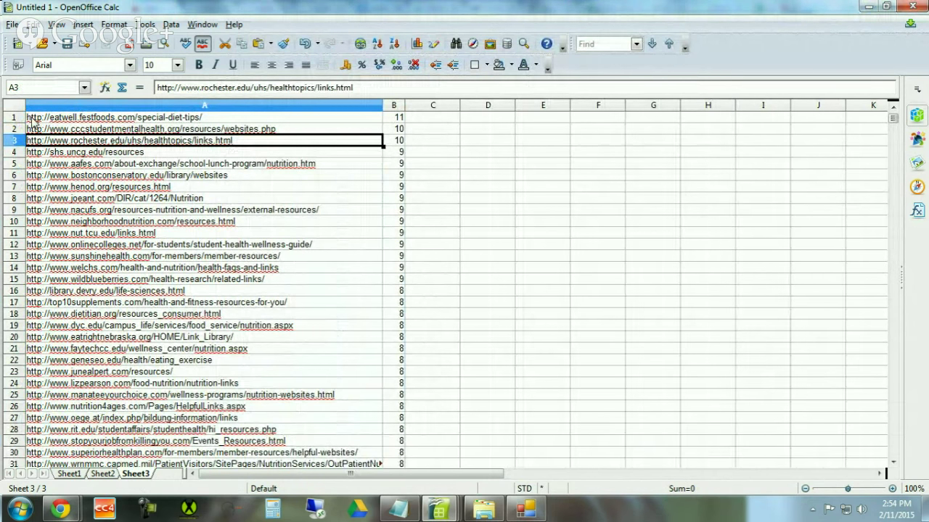
{"action": "mouse_move", "coordinate": [60, 508]}
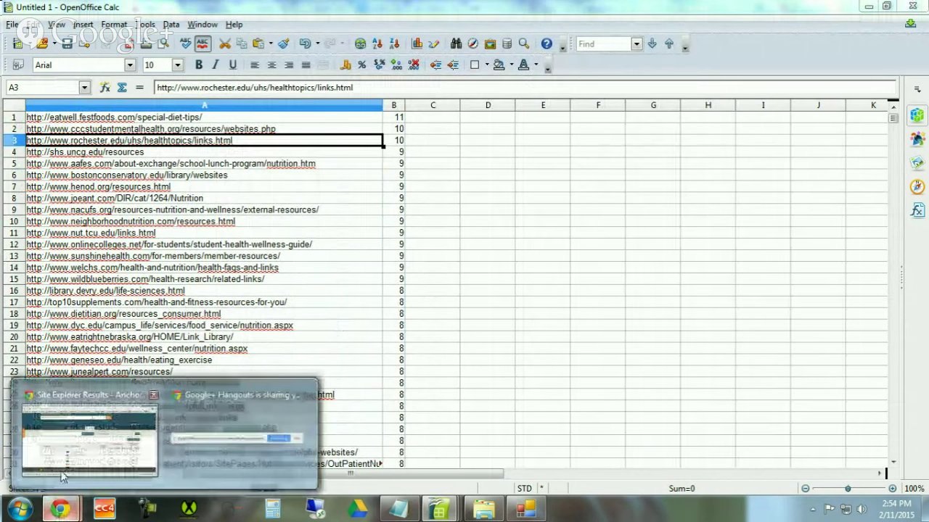
{"action": "left_click", "coordinate": [96, 446]}
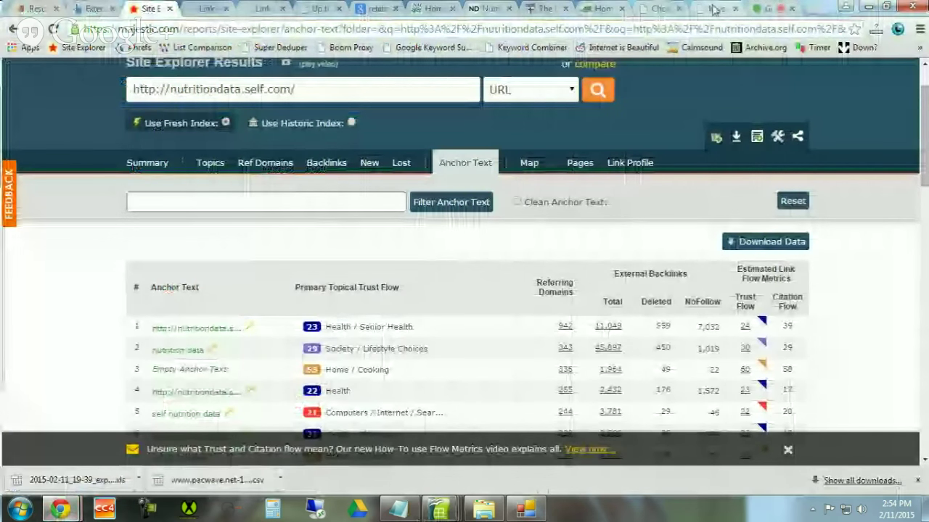
{"action": "left_click", "coordinate": [715, 9]}
{"action": "key", "text": "ctrl+l"}
{"action": "type", "text": "http://www.rochester.edu/uhs/healthtopics/links.html"}
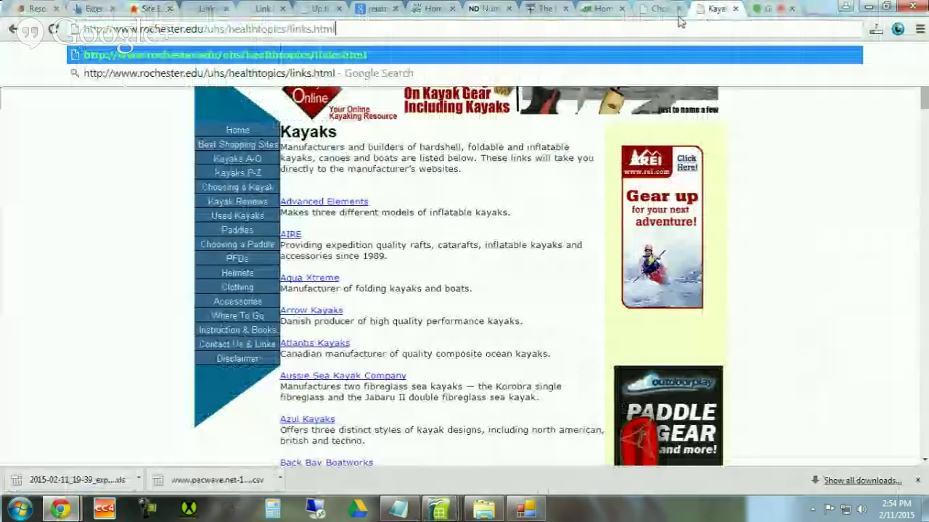
{"action": "key", "text": "Return"}
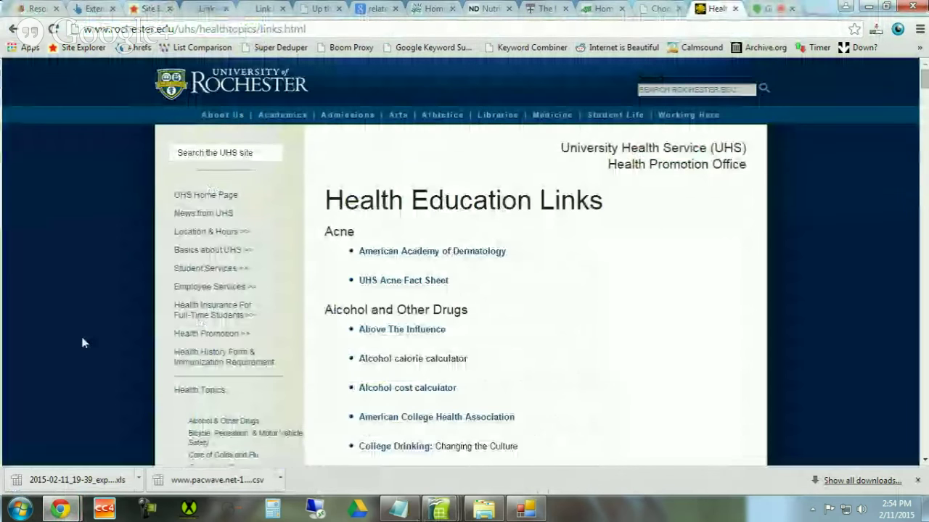
Examine the health topics and outbound links listed on the University of Rochester Health Education Links page
{"action": "scroll", "coordinate": [82, 332], "scroll_direction": "down", "scroll_amount": 15}
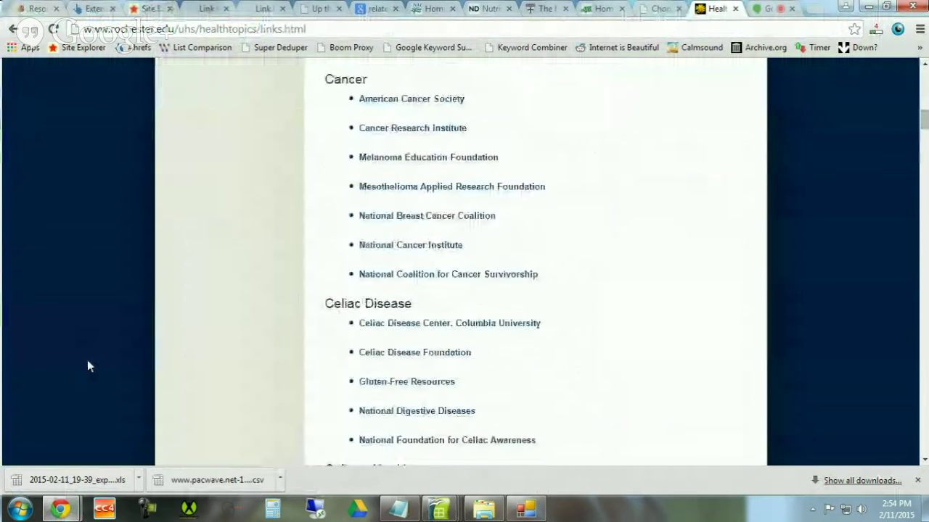
{"action": "scroll", "coordinate": [89, 362], "scroll_direction": "down", "scroll_amount": 11}
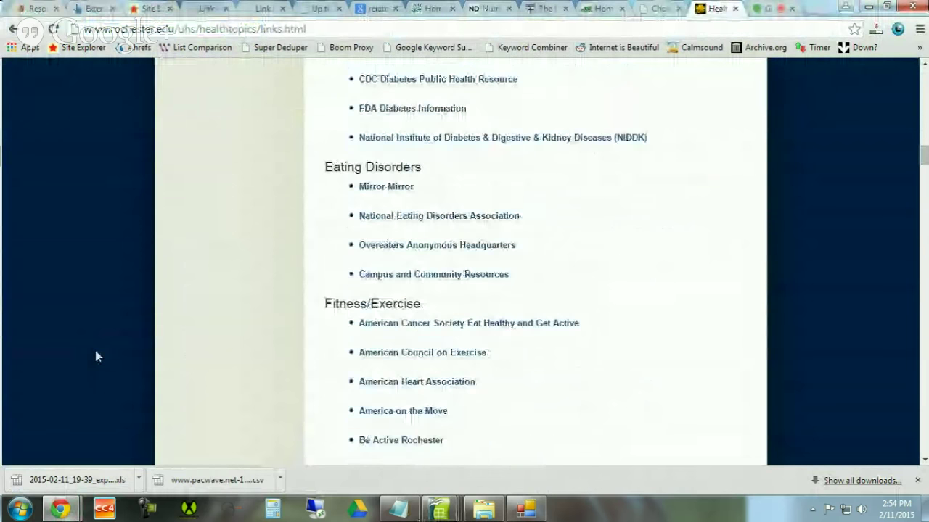
{"action": "scroll", "coordinate": [97, 348], "scroll_direction": "down", "scroll_amount": 12}
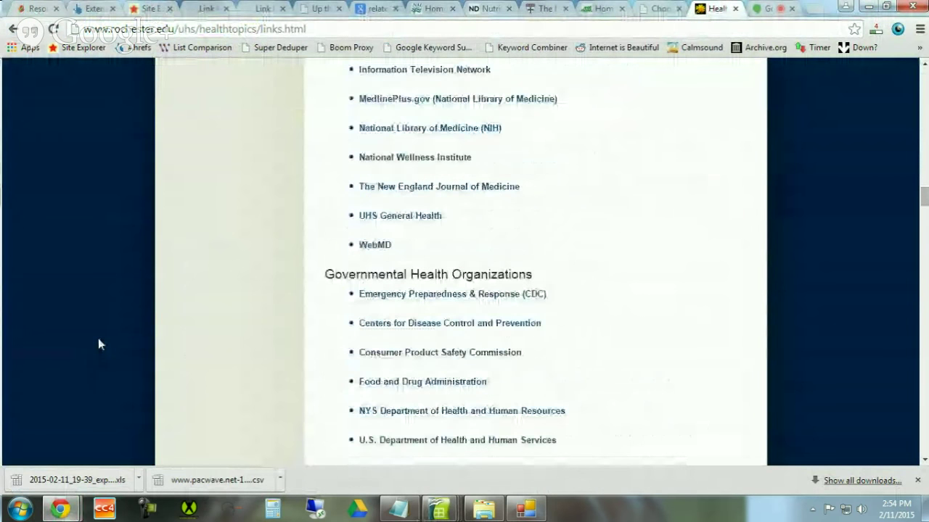
{"action": "scroll", "coordinate": [100, 339], "scroll_direction": "up", "scroll_amount": 20}
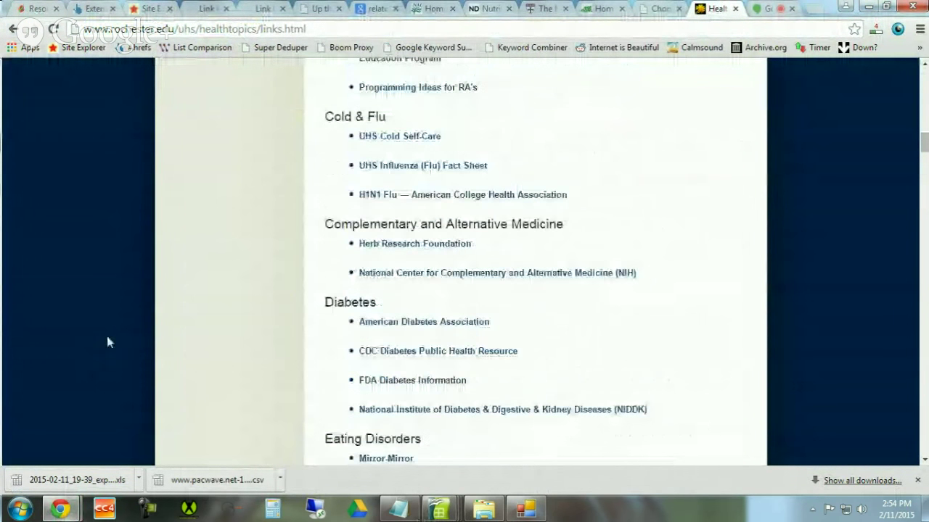
{"action": "scroll", "coordinate": [107, 346], "scroll_direction": "up", "scroll_amount": 10}
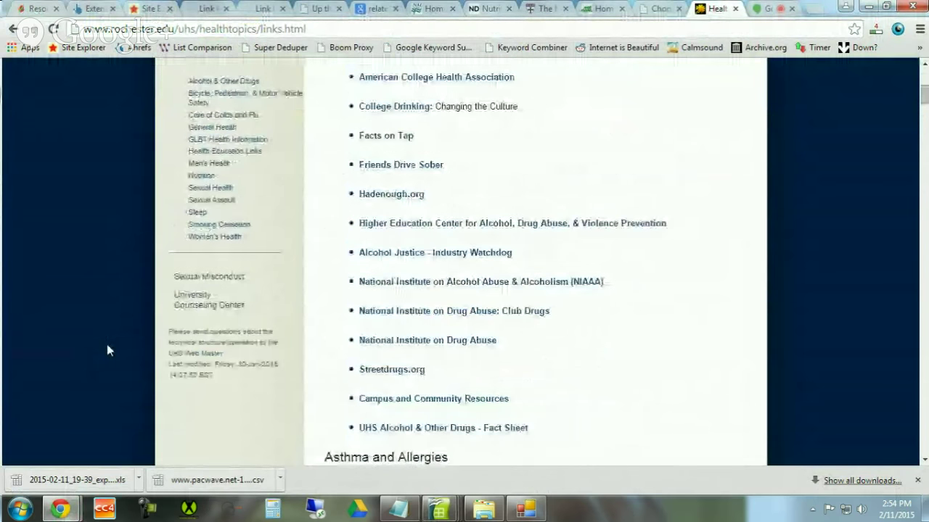
{"action": "scroll", "coordinate": [106, 350], "scroll_direction": "up", "scroll_amount": 5}
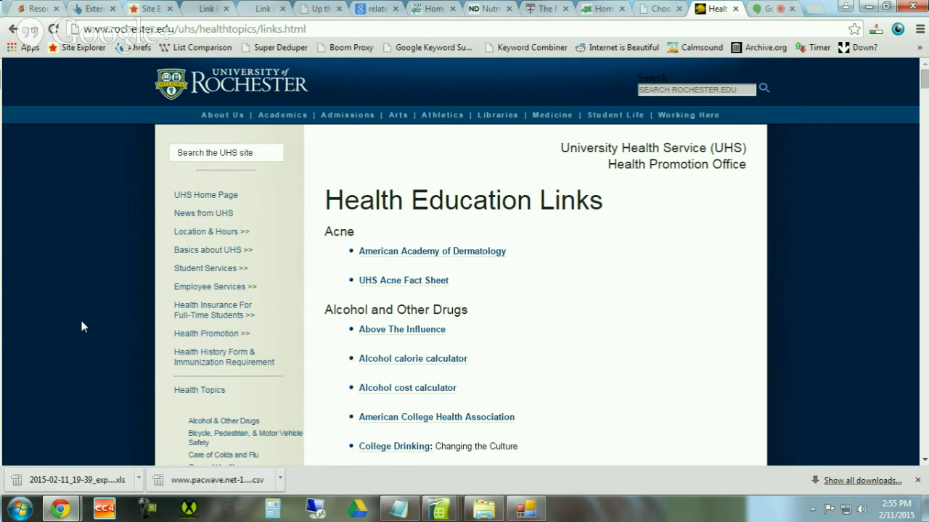
Return to the CoCite_test campaign in Link Prospector and start a new prospect search
{"action": "left_click", "coordinate": [250, 13]}
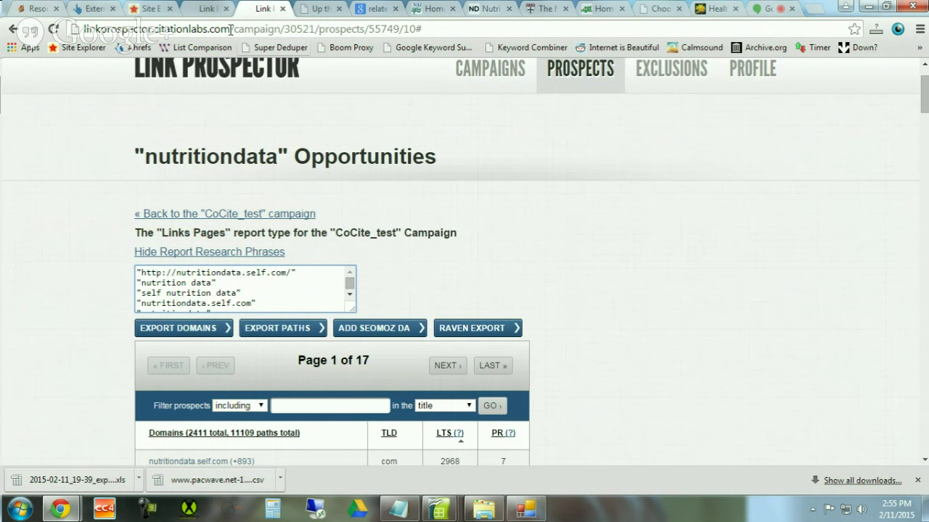
{"action": "left_click", "coordinate": [193, 10]}
{"action": "left_click", "coordinate": [146, 158]}
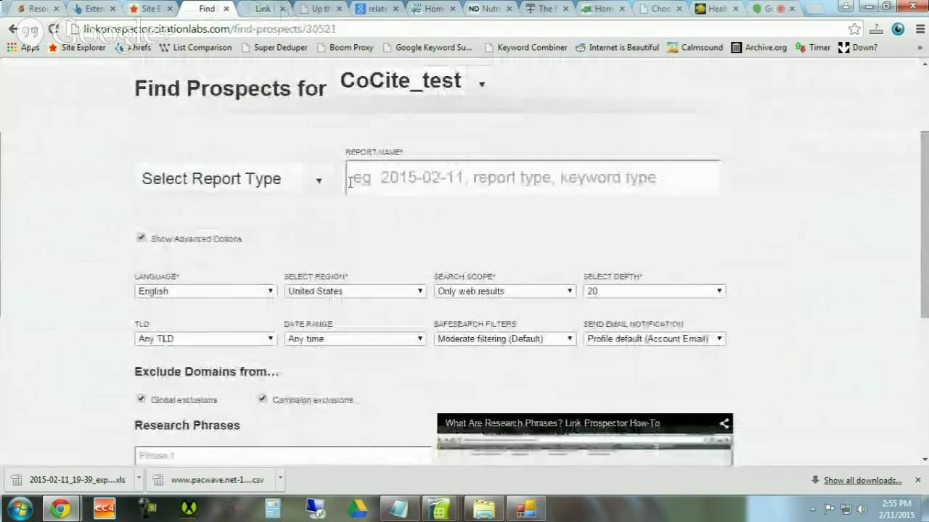
Set the report type to Custom and look over its search options
{"action": "left_click", "coordinate": [311, 182]}
{"action": "scroll", "coordinate": [319, 187], "scroll_direction": "down", "scroll_amount": 2}
{"action": "scroll", "coordinate": [319, 187], "scroll_direction": "down", "scroll_amount": 3}
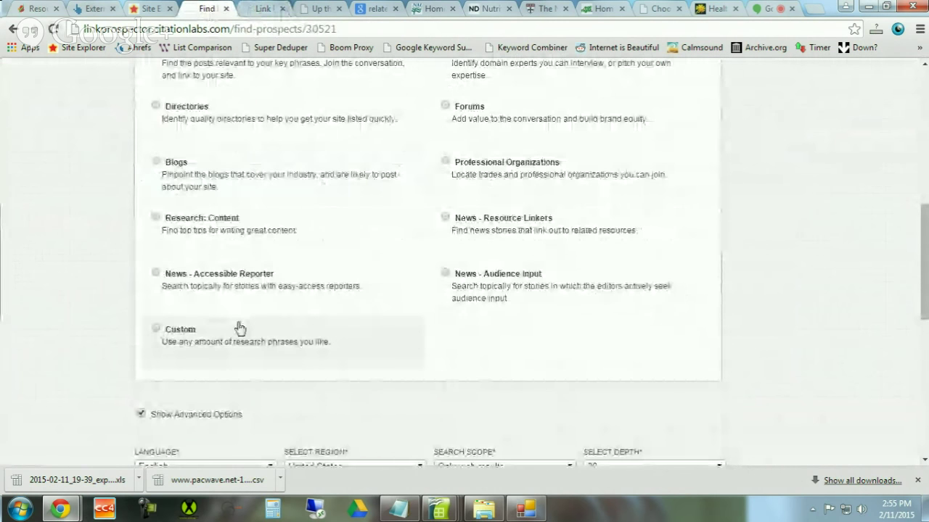
{"action": "scroll", "coordinate": [215, 331], "scroll_direction": "down", "scroll_amount": 5}
{"action": "scroll", "coordinate": [61, 285], "scroll_direction": "up", "scroll_amount": 4}
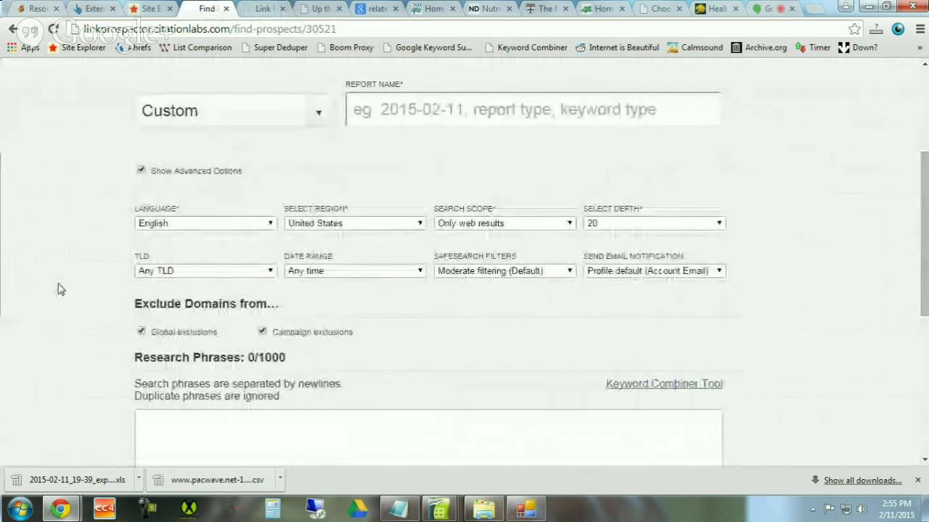
Set the report type to News - Accessible Reporter, name the report "kayaking" and view its research phrase fields
{"action": "left_click", "coordinate": [320, 115]}
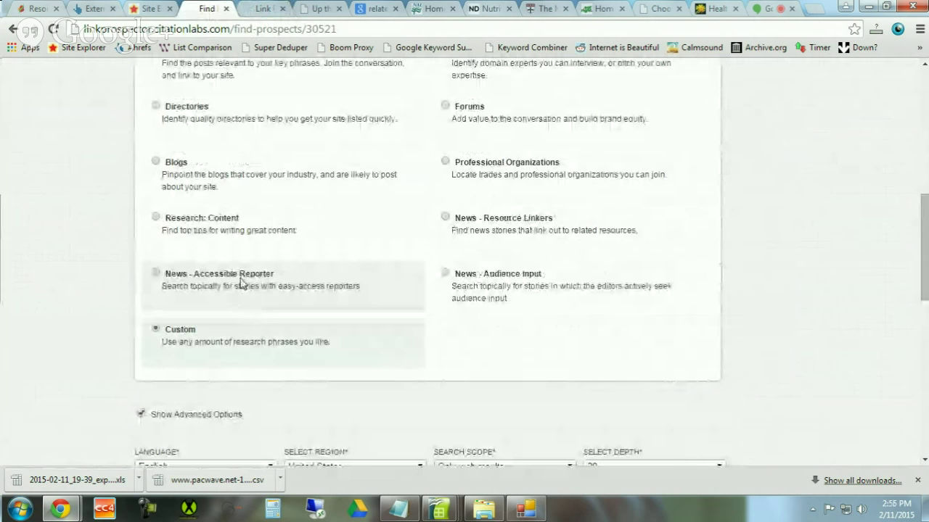
{"action": "left_click", "coordinate": [201, 281]}
{"action": "scroll", "coordinate": [29, 258], "scroll_direction": "up", "scroll_amount": 3}
{"action": "left_click", "coordinate": [355, 220]}
{"action": "type", "text": "kayaking"}
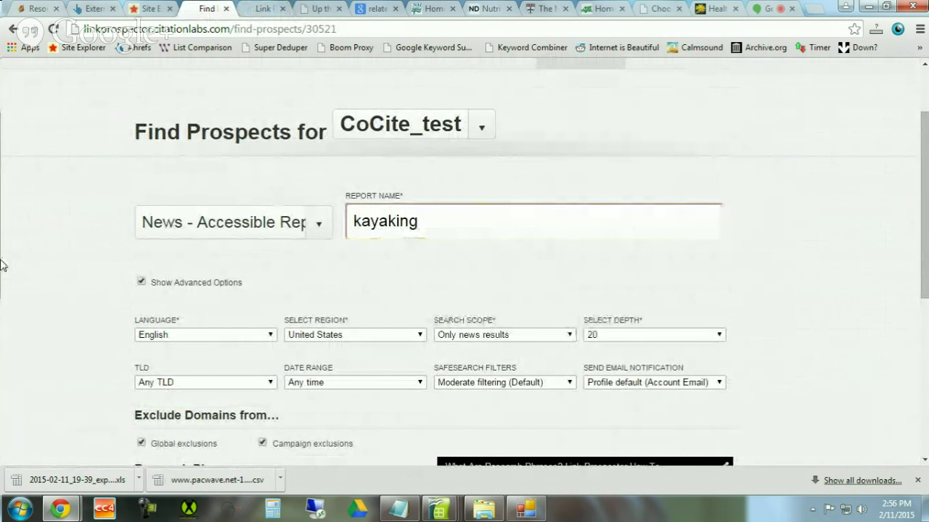
{"action": "scroll", "coordinate": [3, 269], "scroll_direction": "down", "scroll_amount": 3}
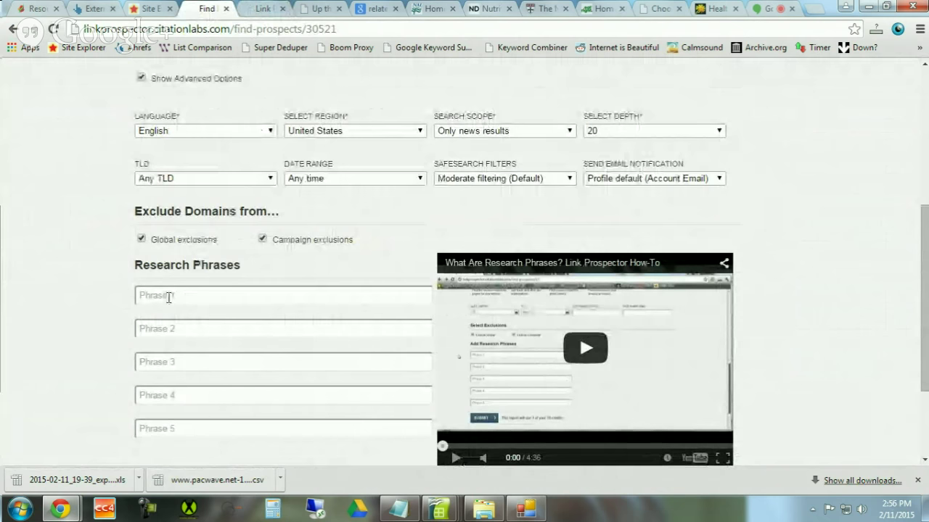
{"action": "scroll", "coordinate": [167, 296], "scroll_direction": "down", "scroll_amount": 1}
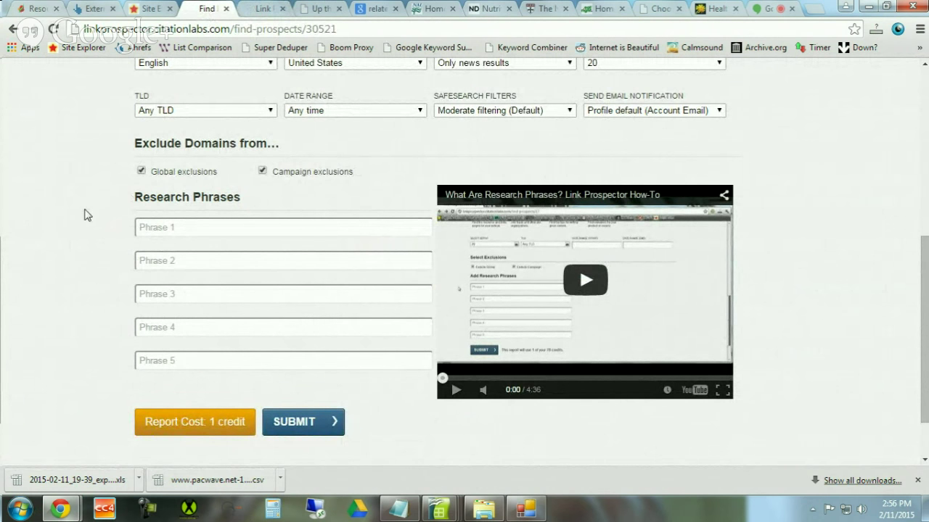
Extend the report name to "kayakingbrand1"
{"action": "scroll", "coordinate": [87, 210], "scroll_direction": "up", "scroll_amount": 3}
{"action": "left_click", "coordinate": [440, 153]}
{"action": "left_click_drag", "start_coordinate": [440, 153], "coordinate": [353, 153]}
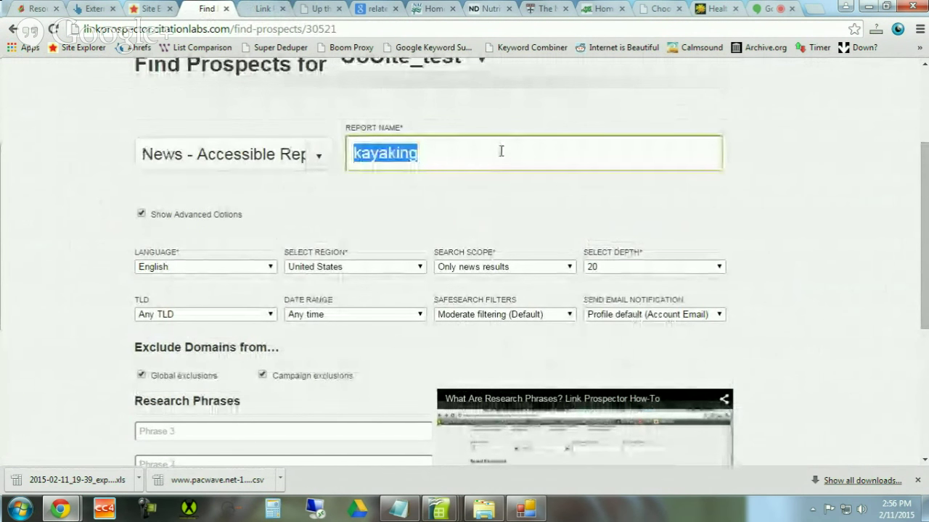
{"action": "left_click", "coordinate": [420, 149]}
{"action": "type", "text": "brand1"}
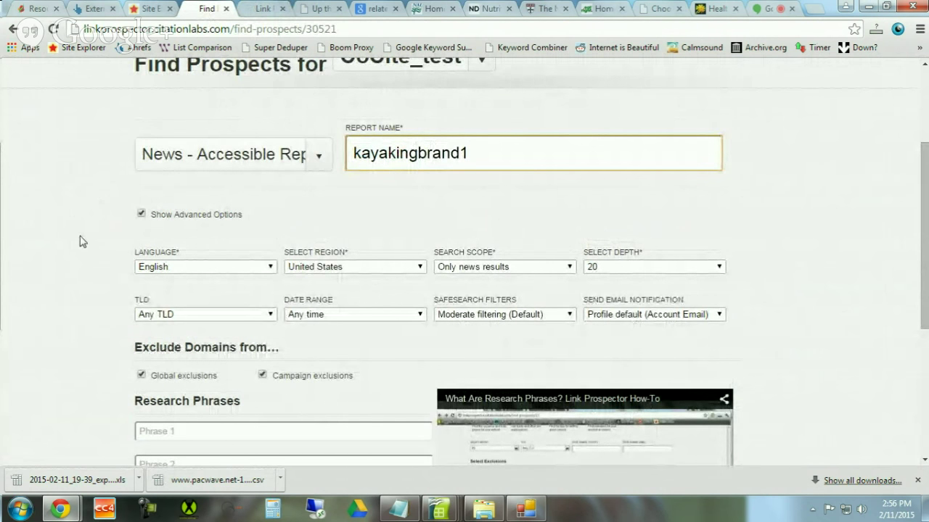
Set the report's search depth to 100 and bring the research phrase fields into view
{"action": "scroll", "coordinate": [258, 229], "scroll_direction": "down", "scroll_amount": 1}
{"action": "left_click", "coordinate": [628, 199]}
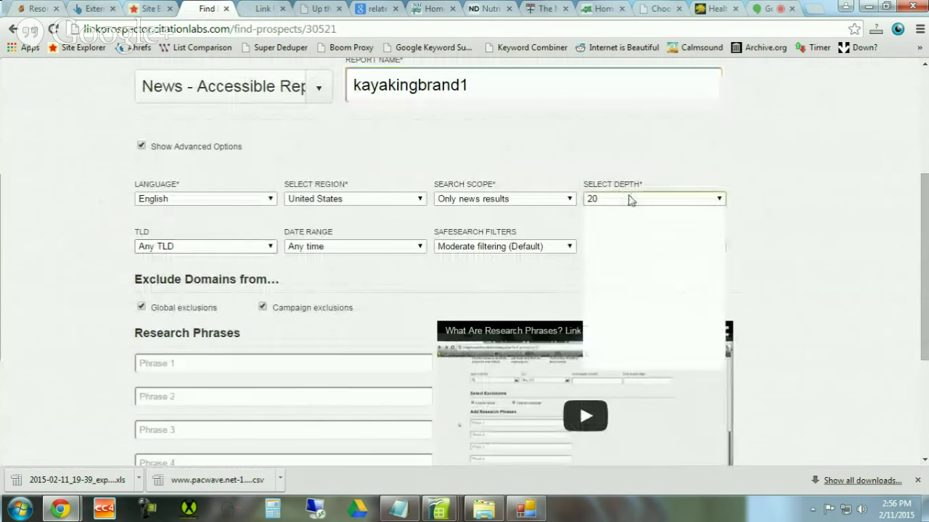
{"action": "left_click", "coordinate": [627, 278]}
{"action": "key", "text": "Down"}
{"action": "left_click", "coordinate": [21, 251]}
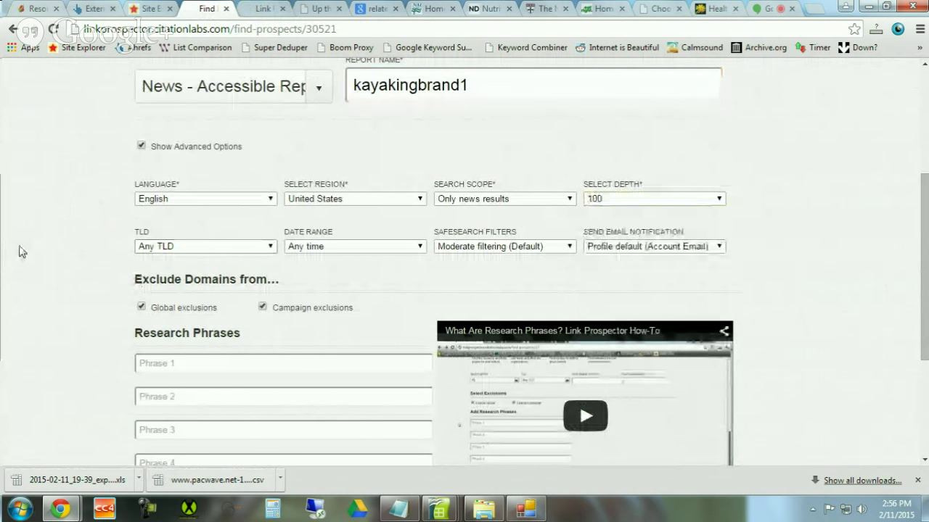
{"action": "scroll", "coordinate": [29, 246], "scroll_direction": "down", "scroll_amount": 1}
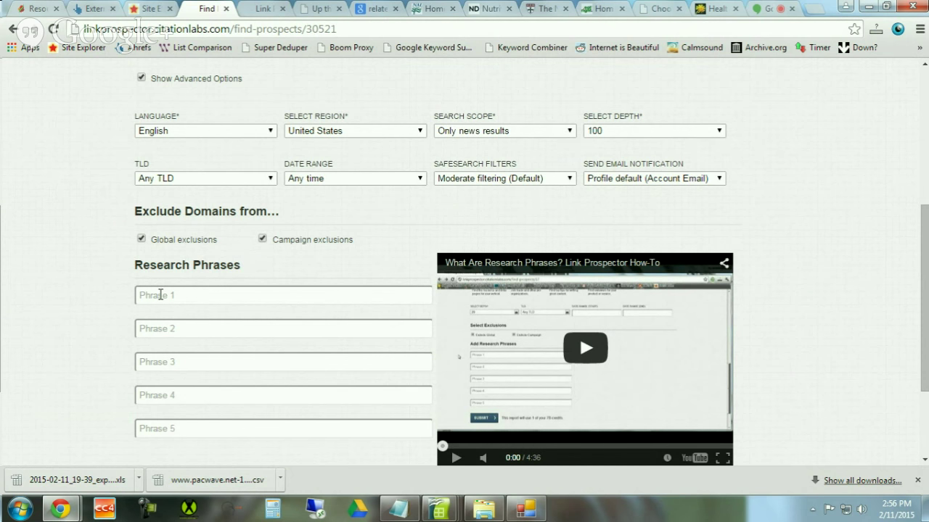
Switch to the CoCites folder in Windows Explorer and create a new folder named "KayakingPRcocites"
{"action": "left_click", "coordinate": [475, 482]}
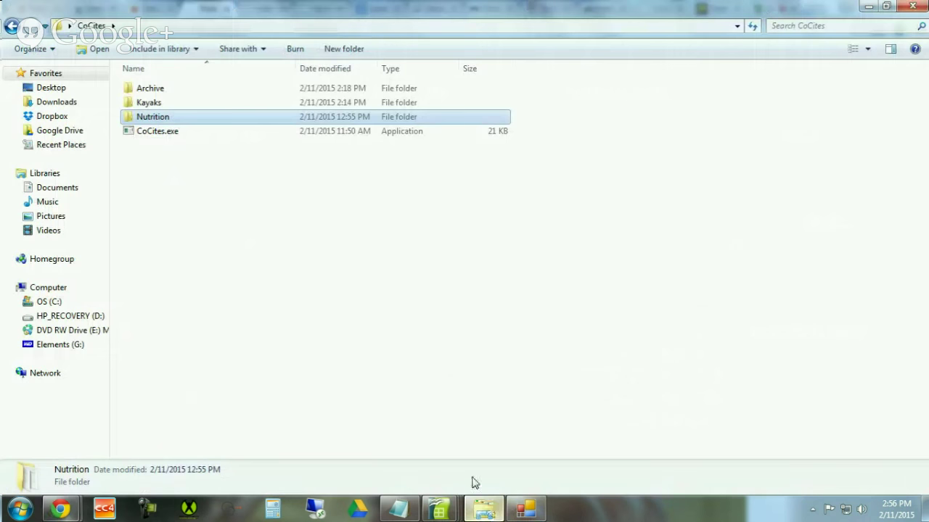
{"action": "right_click", "coordinate": [248, 202]}
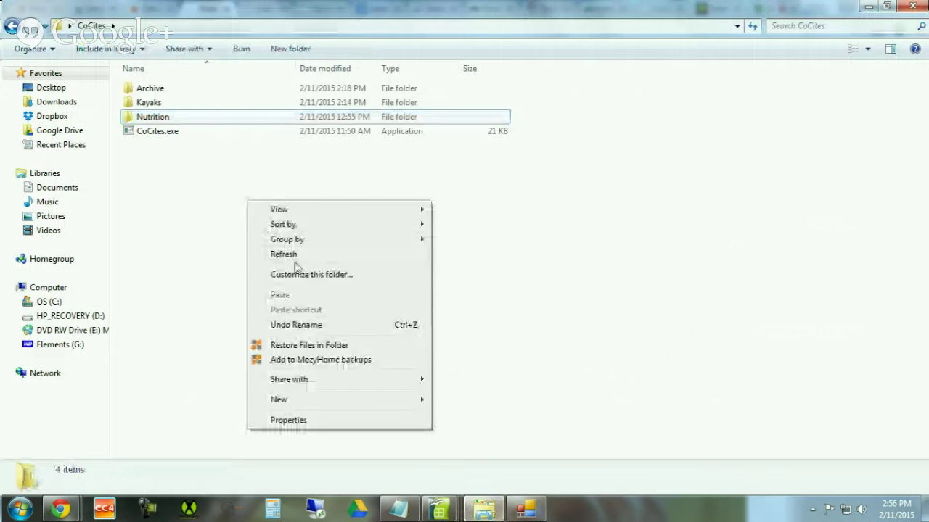
{"action": "mouse_move", "coordinate": [304, 399]}
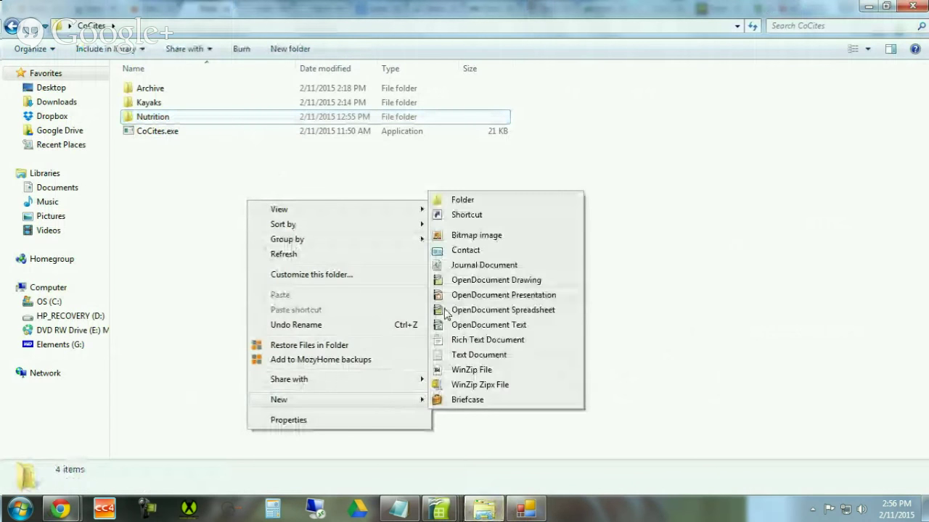
{"action": "left_click", "coordinate": [444, 200]}
{"action": "type", "text": "KayakingPRcocites"}
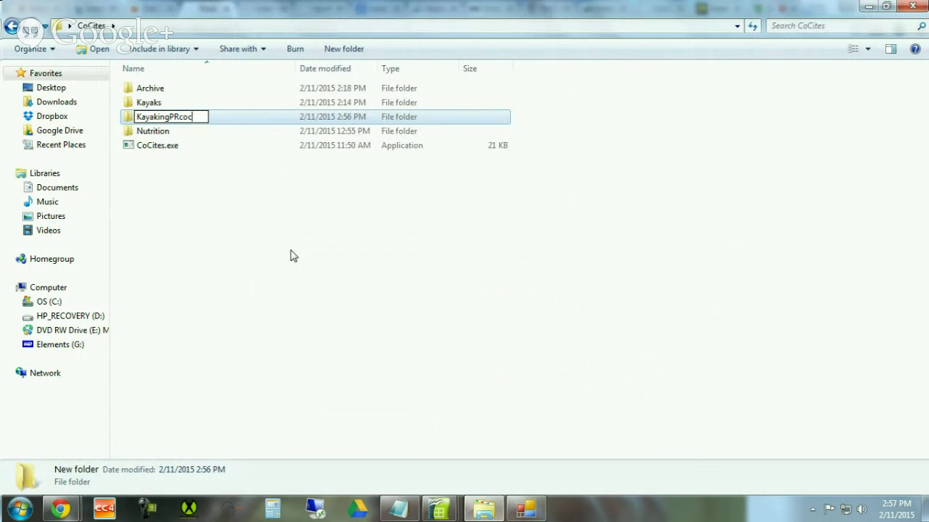
{"action": "key", "text": "Return"}
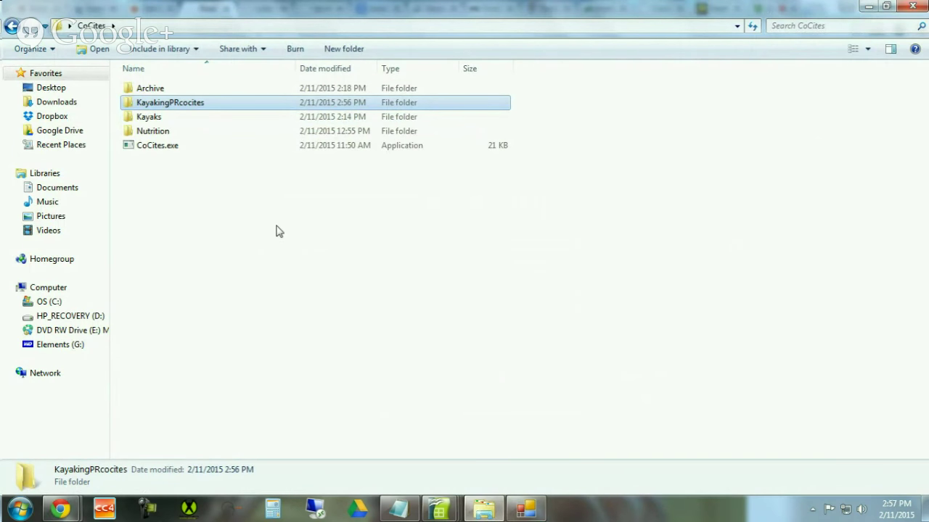
Review the kayaking report's form in Link Prospector in Chrome, and return to the CoCites folder
{"action": "left_click", "coordinate": [57, 512]}
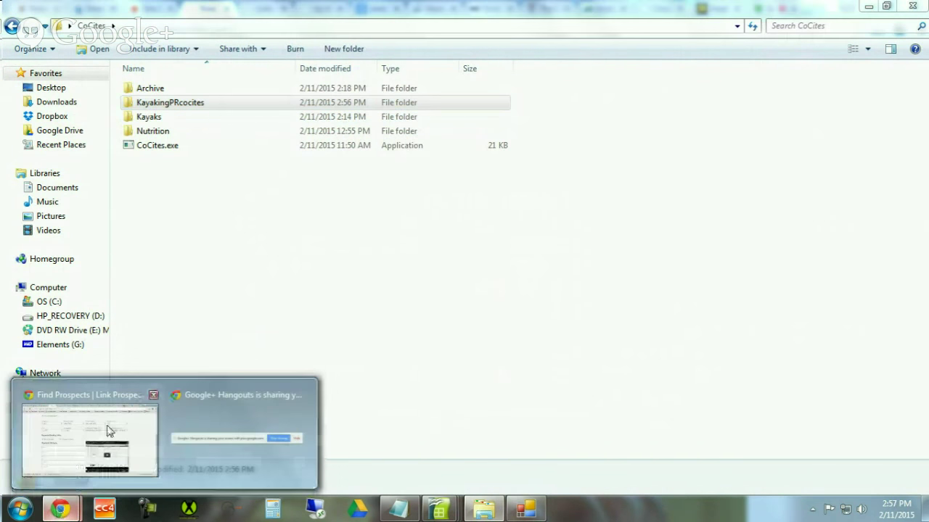
{"action": "left_click", "coordinate": [108, 429]}
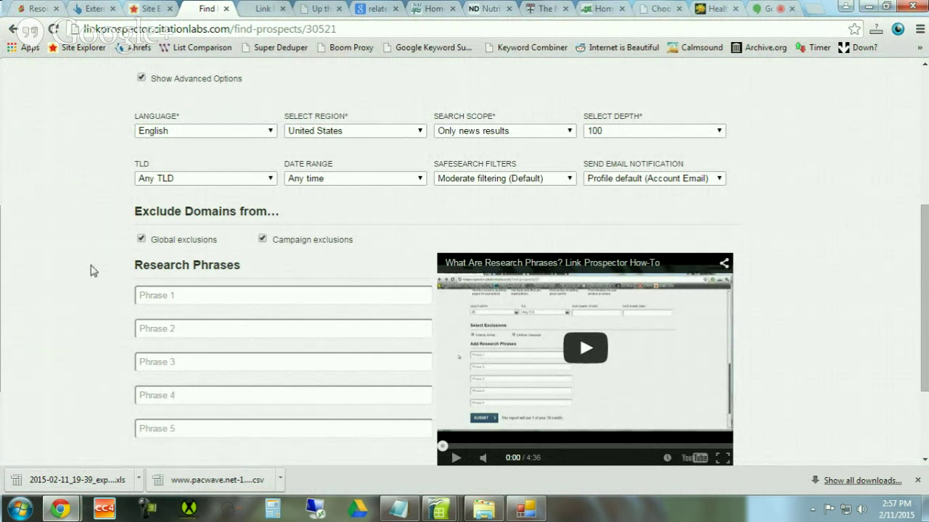
{"action": "left_click", "coordinate": [484, 508]}
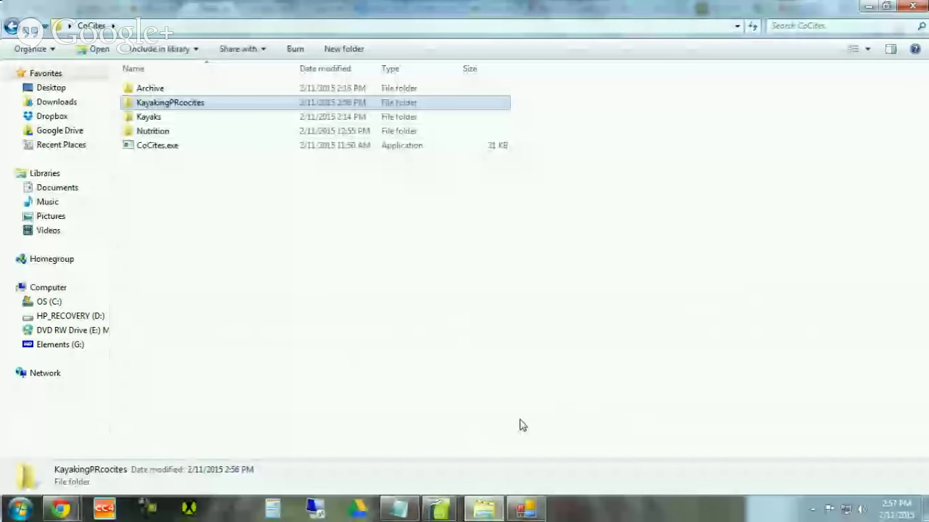
{"action": "mouse_move", "coordinate": [475, 506]}
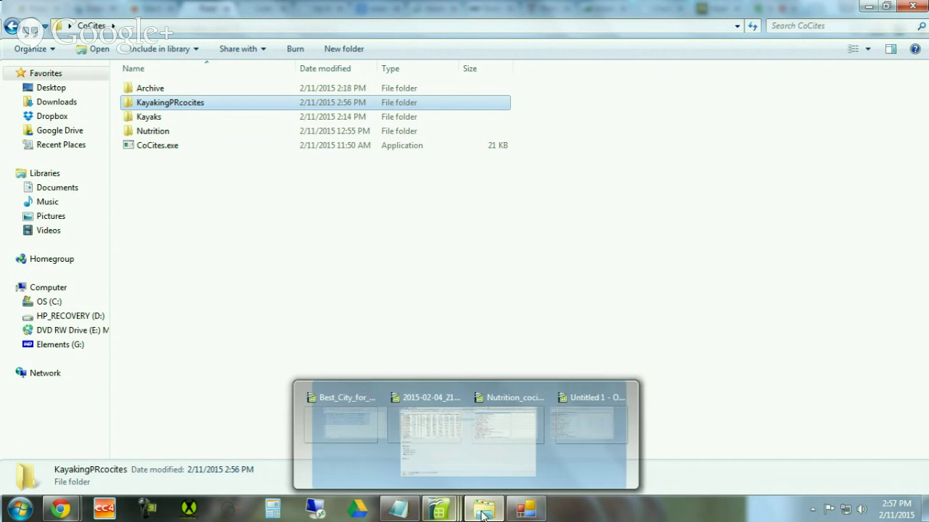
Bring up CoCitations and Nutrition_cocites.xls, and switch to the Untitled 1 spreadsheet in OpenOffice Calc with CoCitations minimized
{"action": "left_click", "coordinate": [527, 512]}
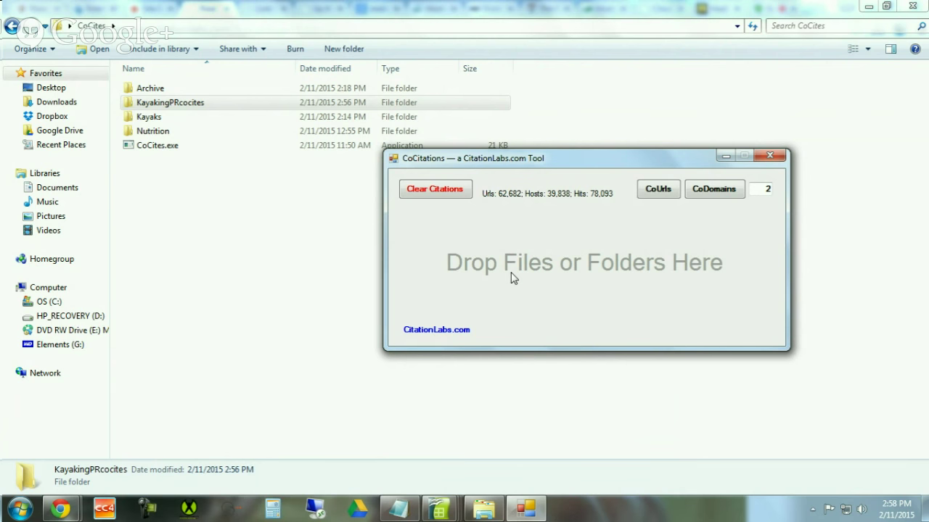
{"action": "left_click", "coordinate": [441, 508]}
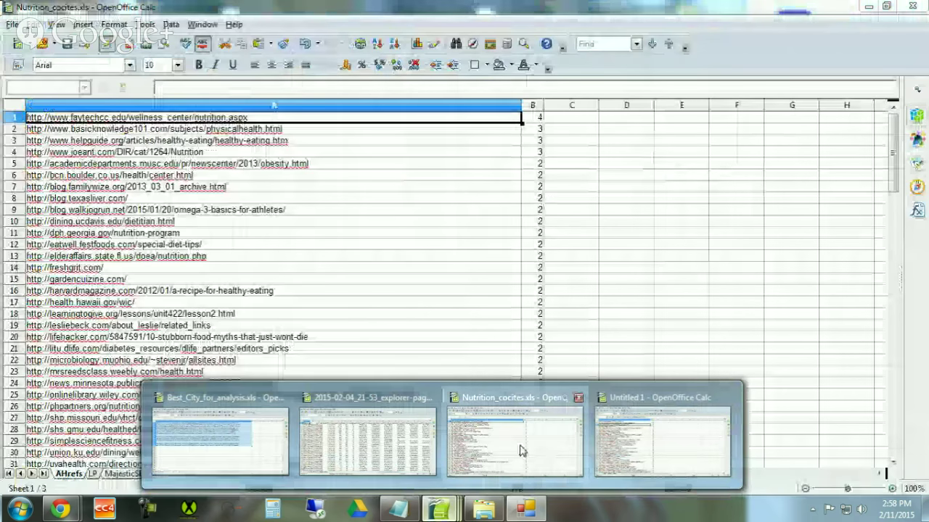
{"action": "left_click", "coordinate": [516, 451]}
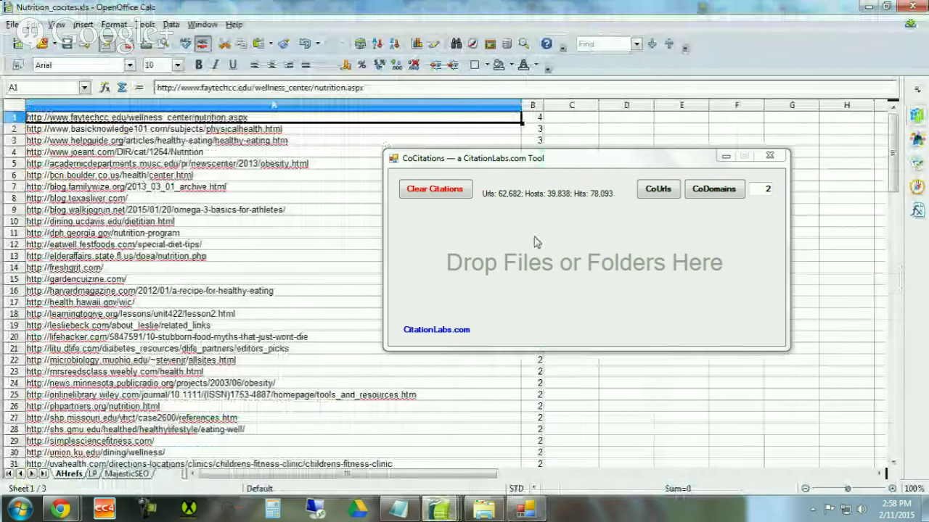
{"action": "left_click", "coordinate": [440, 508]}
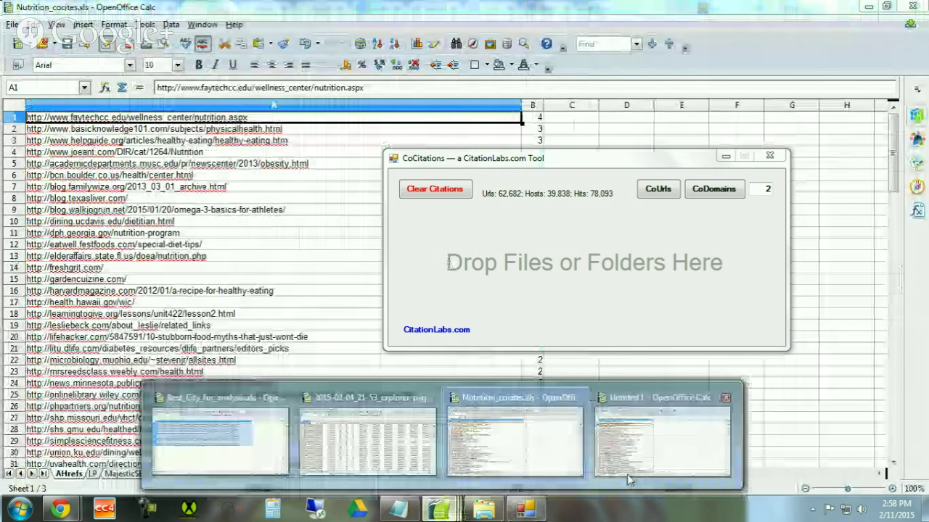
{"action": "left_click", "coordinate": [628, 465]}
{"action": "left_click", "coordinate": [726, 156]}
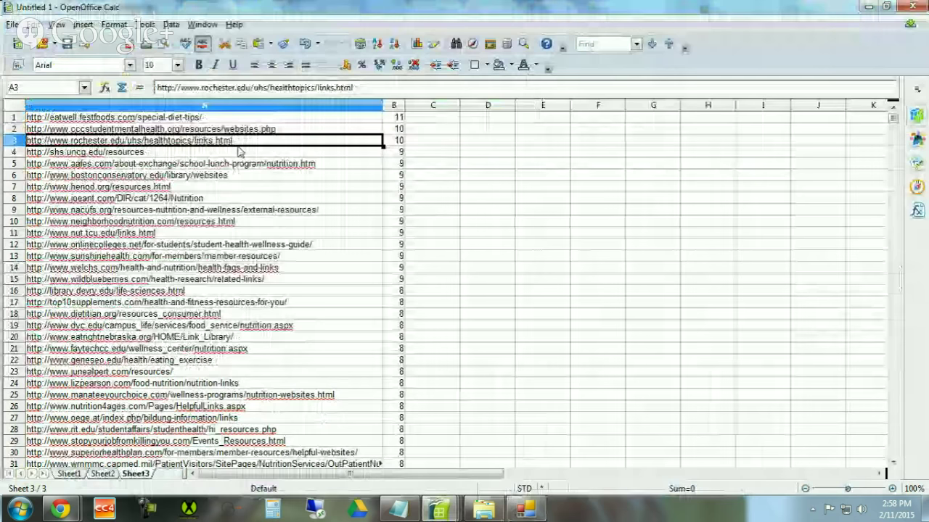
Examine the co-cited nutrition URLs in Sheet3 from first to last row, checking where the citation counts in column B change
{"action": "key", "text": "ctrl+Home"}
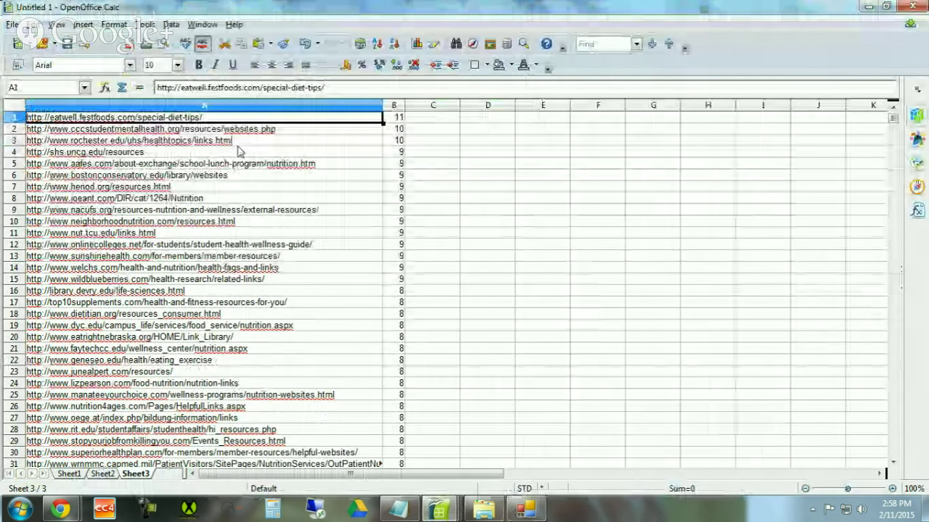
{"action": "key", "text": "ctrl+Down"}
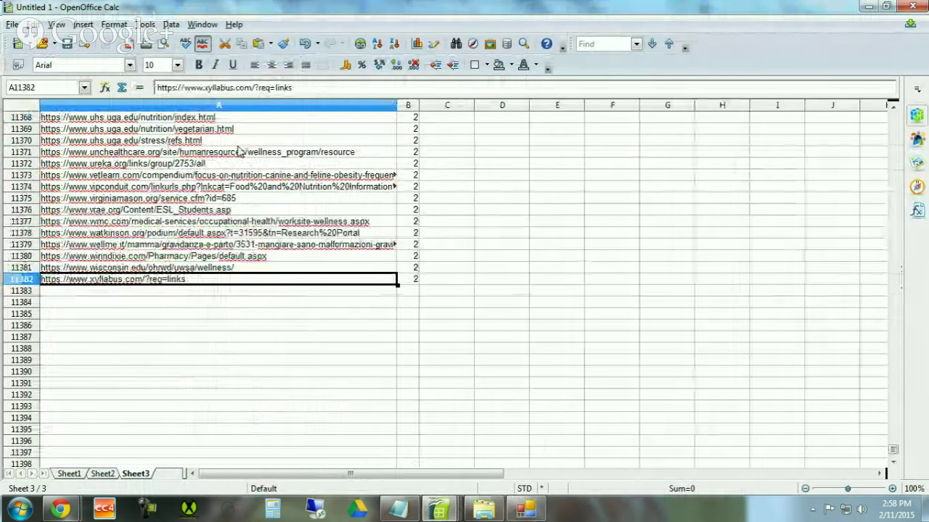
{"action": "scroll", "coordinate": [182, 313], "scroll_direction": "up", "scroll_amount": 11}
{"action": "scroll", "coordinate": [181, 313], "scroll_direction": "up", "scroll_amount": 20}
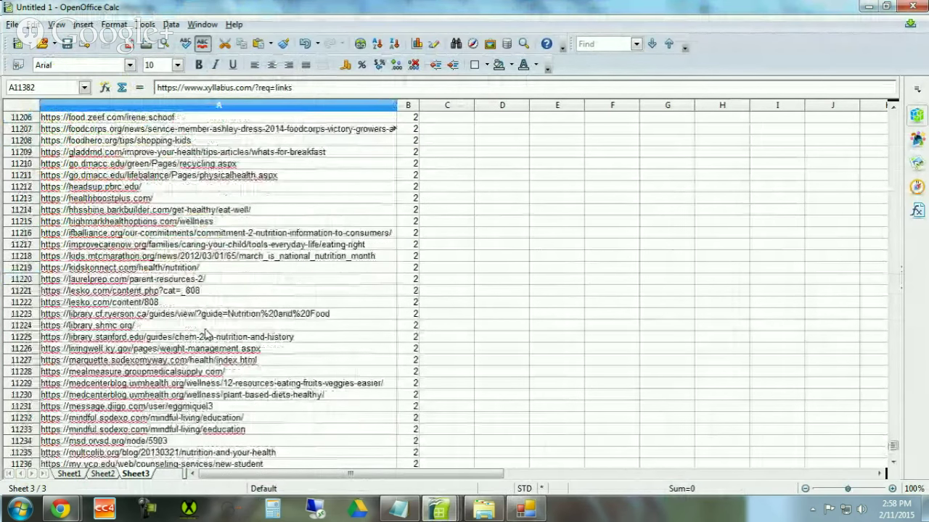
{"action": "scroll", "coordinate": [205, 333], "scroll_direction": "up", "scroll_amount": 20}
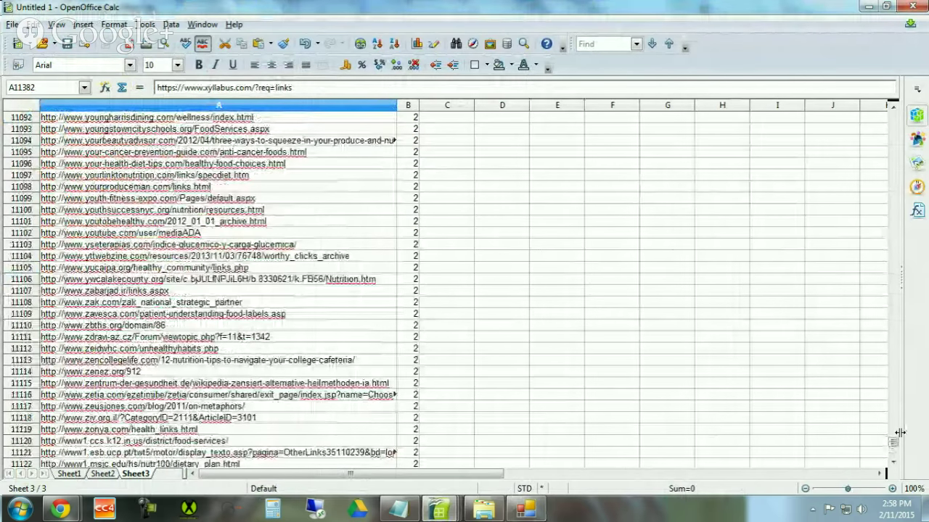
{"action": "left_click_drag", "start_coordinate": [894, 440], "coordinate": [875, 203]}
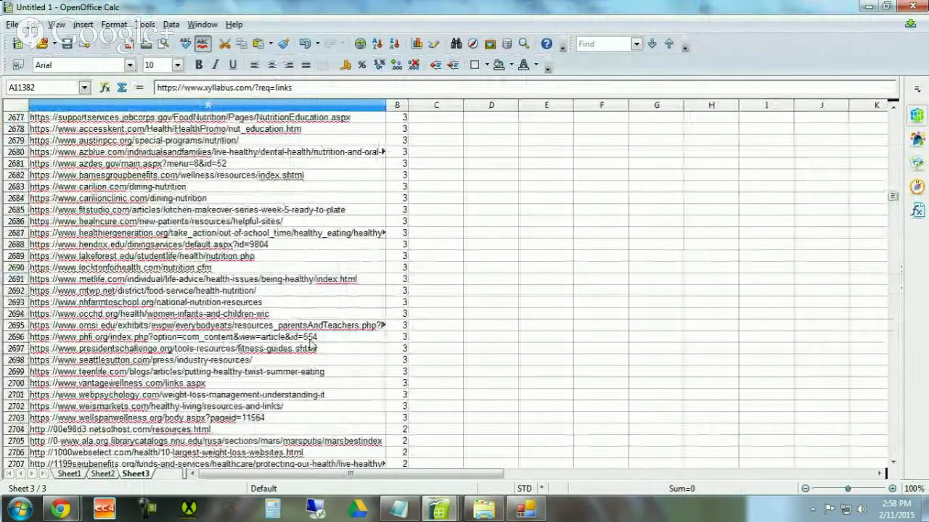
{"action": "scroll", "coordinate": [322, 319], "scroll_direction": "down", "scroll_amount": 6}
{"action": "scroll", "coordinate": [322, 319], "scroll_direction": "up", "scroll_amount": 3}
{"action": "left_click", "coordinate": [321, 315]}
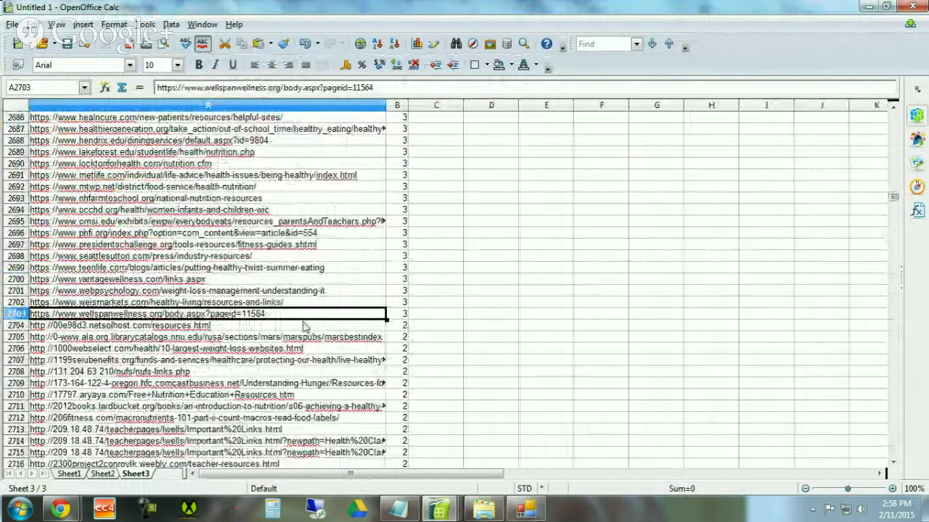
{"action": "scroll", "coordinate": [199, 315], "scroll_direction": "up", "scroll_amount": 20}
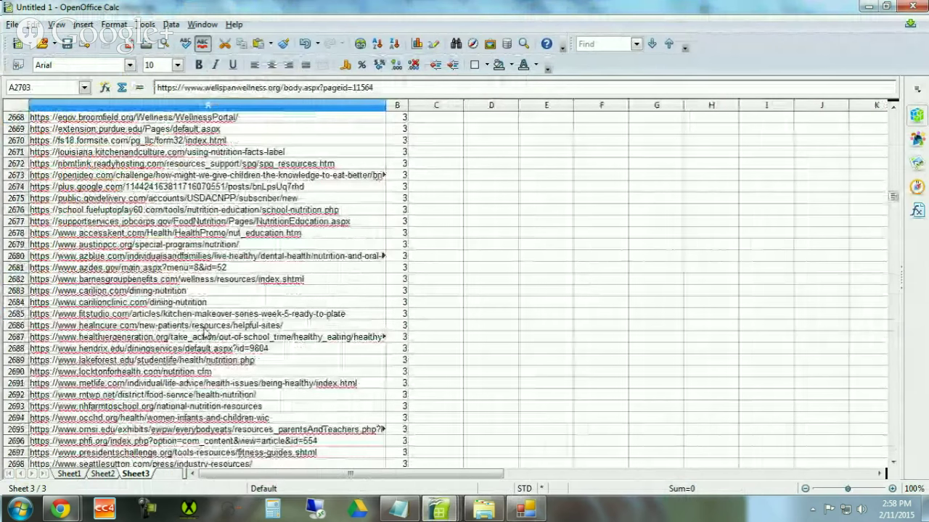
{"action": "scroll", "coordinate": [206, 331], "scroll_direction": "up", "scroll_amount": 20}
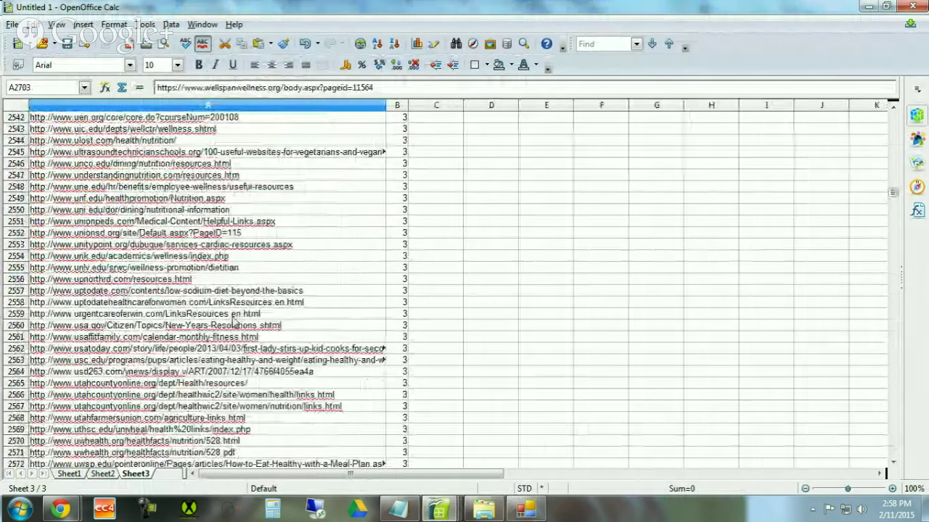
{"action": "left_click_drag", "start_coordinate": [893, 193], "coordinate": [898, 280]}
{"action": "scroll", "coordinate": [174, 287], "scroll_direction": "down", "scroll_amount": 20}
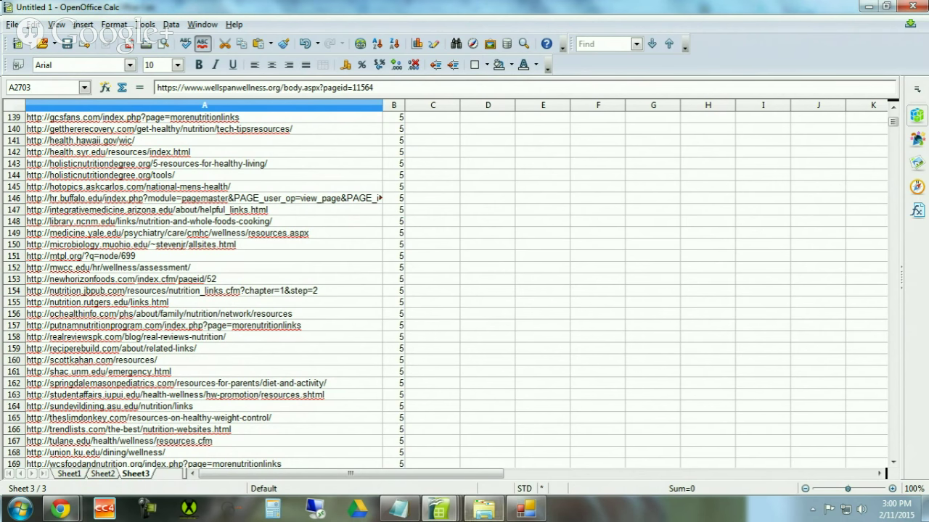
Copy the co-cited domains from CoCitations with a minimum of 2, paste them into Sheet3 from cell C1, and widen column C
{"action": "left_click", "coordinate": [527, 510]}
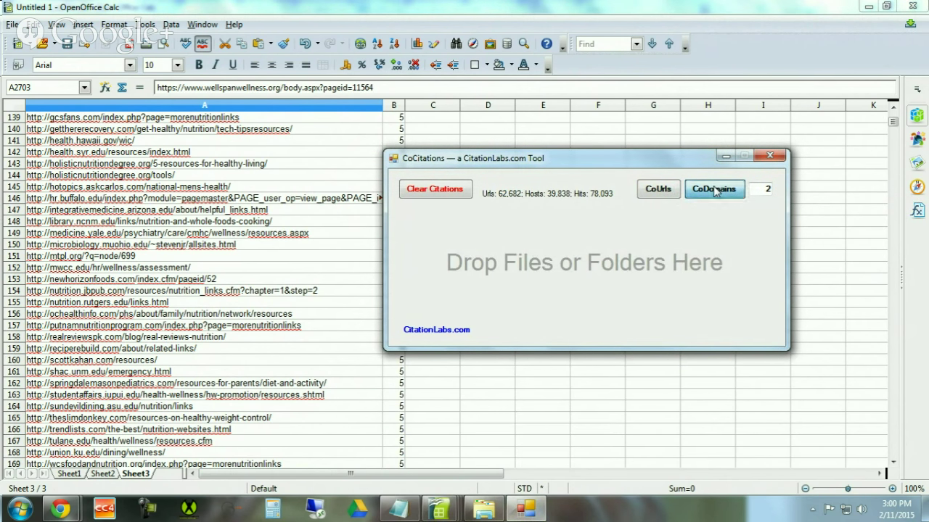
{"action": "left_click", "coordinate": [725, 157]}
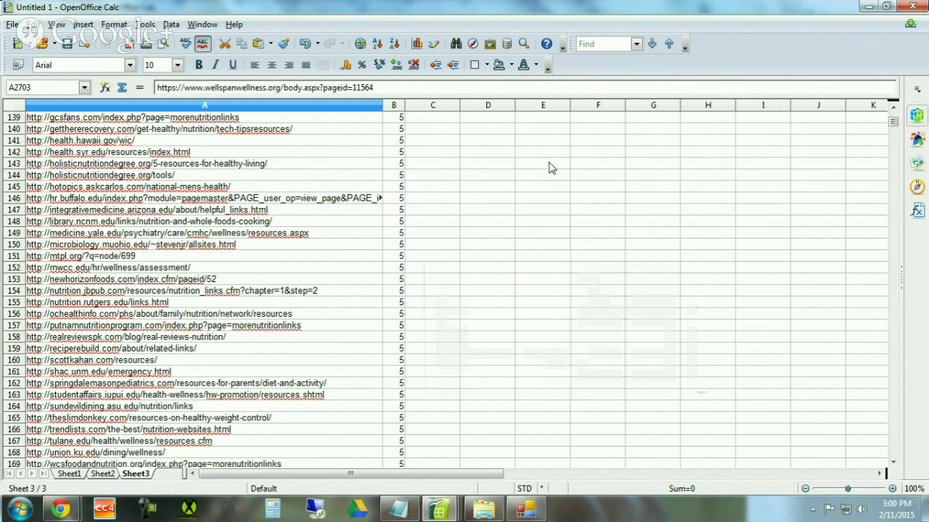
{"action": "left_click", "coordinate": [450, 212]}
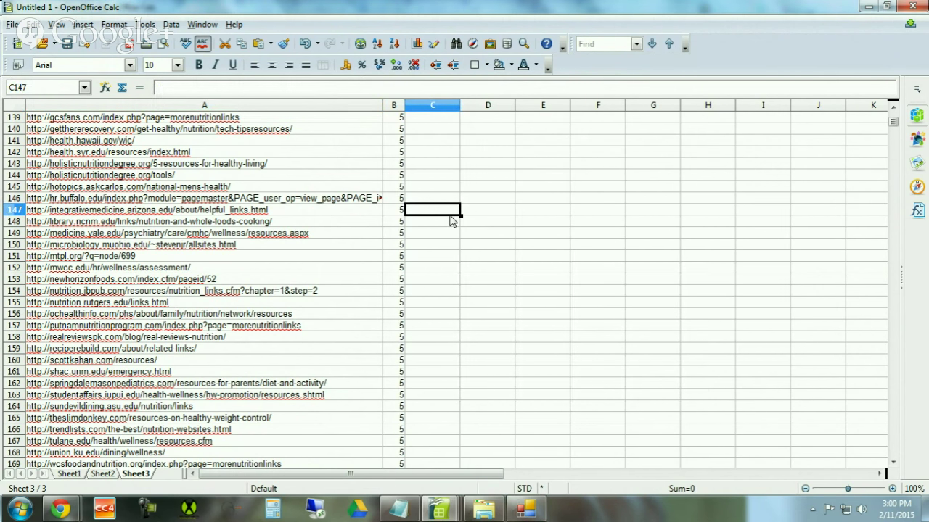
{"action": "key", "text": "ctrl+Up"}
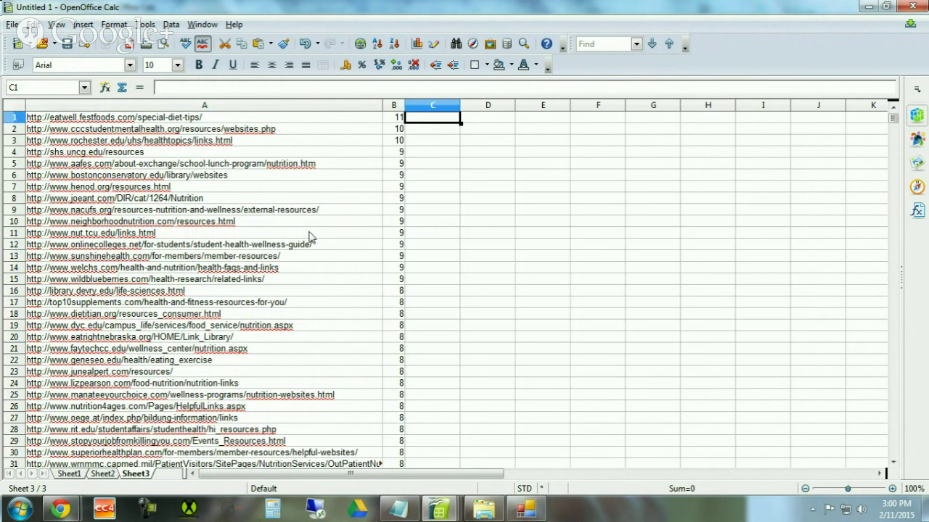
{"action": "key", "text": "ctrl+v"}
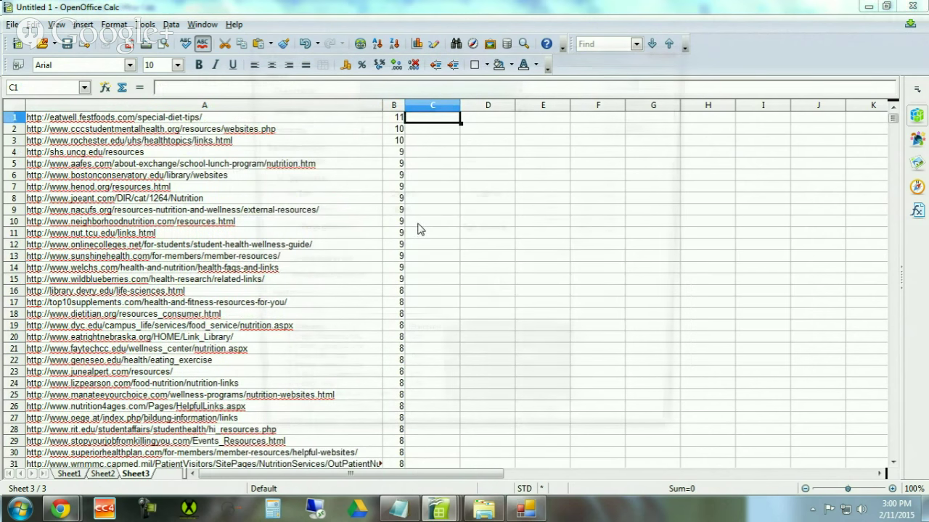
{"action": "left_click", "coordinate": [645, 77]}
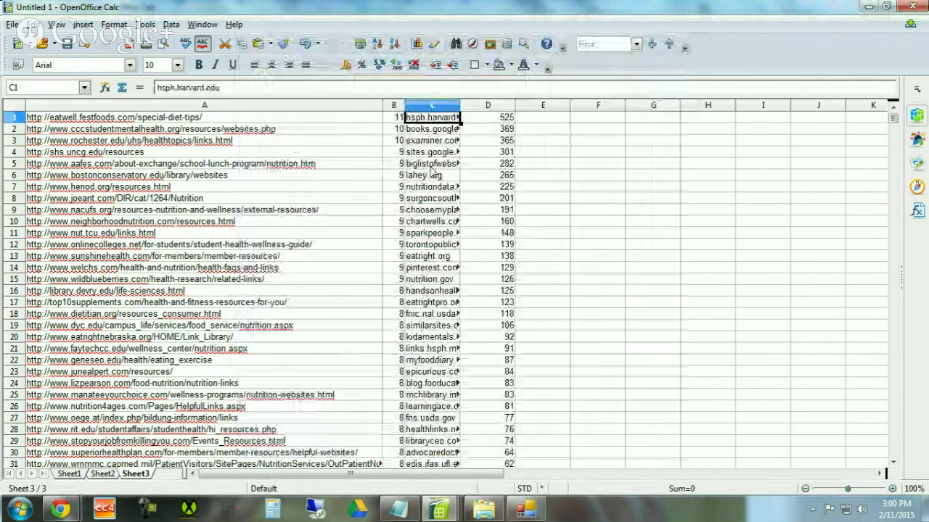
{"action": "left_click_drag", "start_coordinate": [461, 109], "coordinate": [678, 109]}
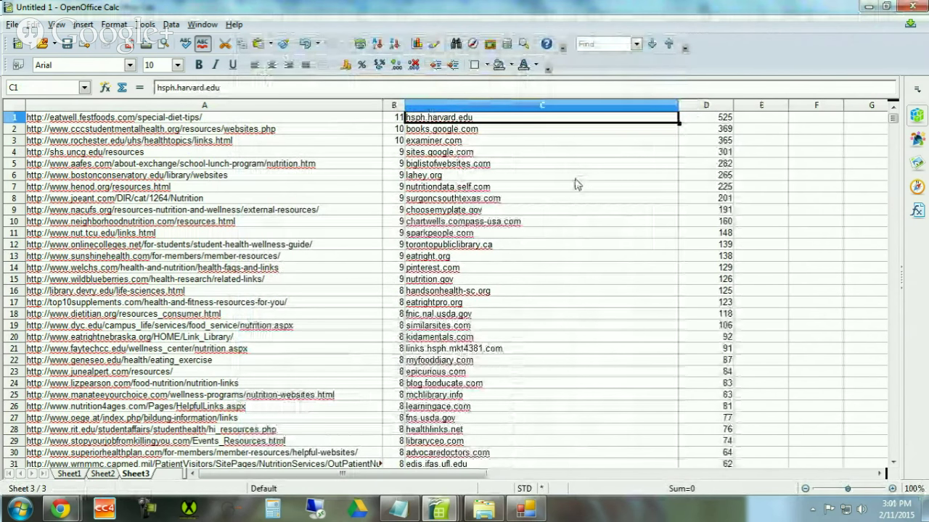
Inspect domains in column C such as books.google.com, sparkpeople.com and eatrightpro.org, and return to the CoCites folder
{"action": "left_click", "coordinate": [483, 140]}
{"action": "left_click", "coordinate": [484, 133]}
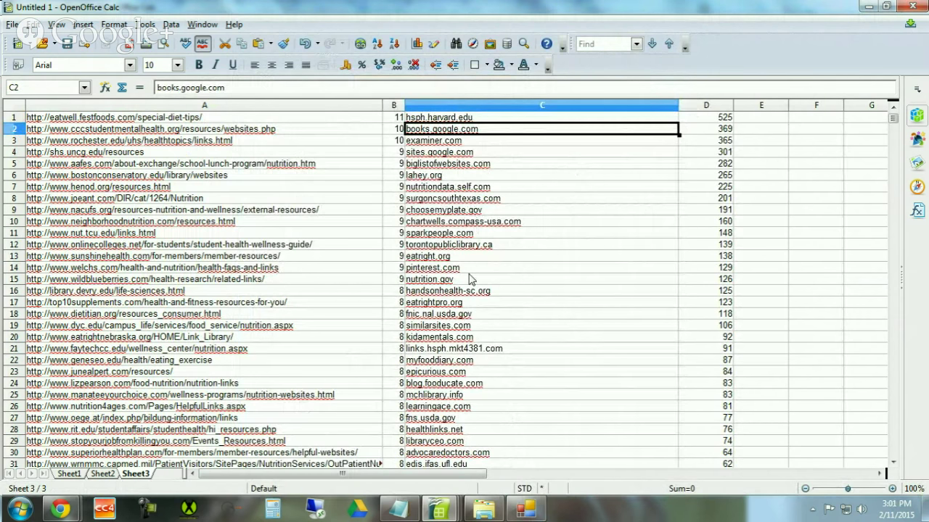
{"action": "left_click", "coordinate": [472, 234]}
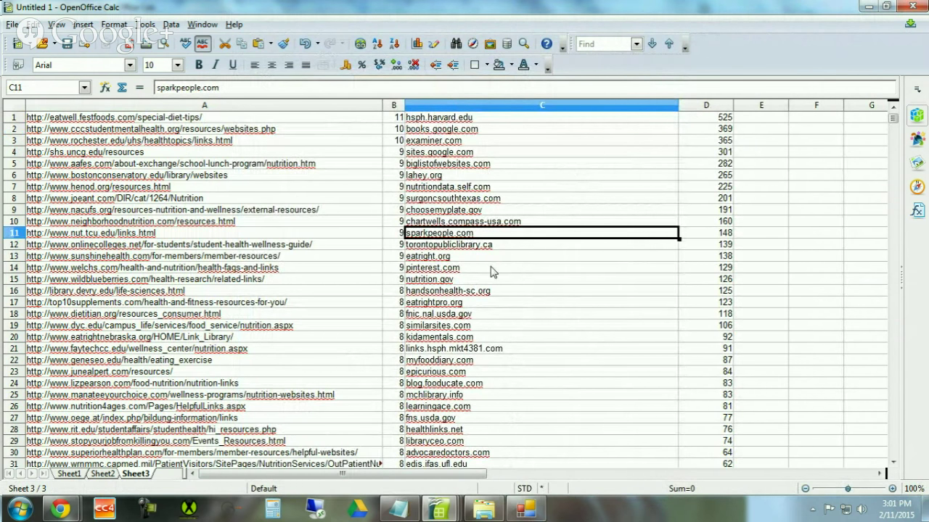
{"action": "left_click", "coordinate": [479, 304]}
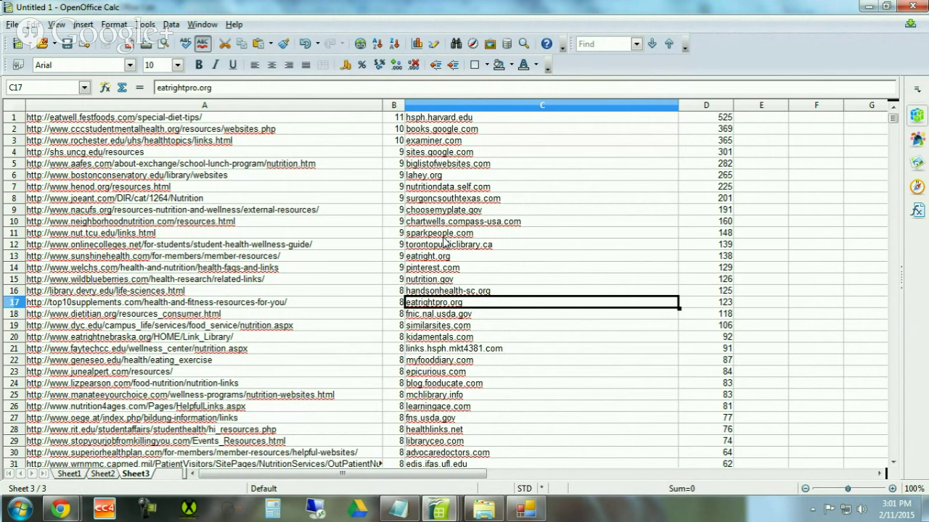
{"action": "mouse_move", "coordinate": [491, 516]}
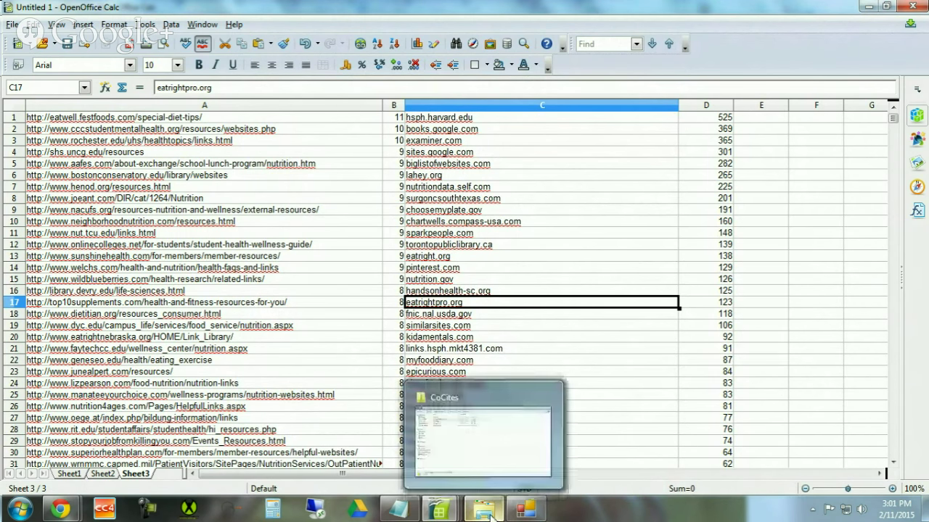
{"action": "left_click", "coordinate": [485, 465]}
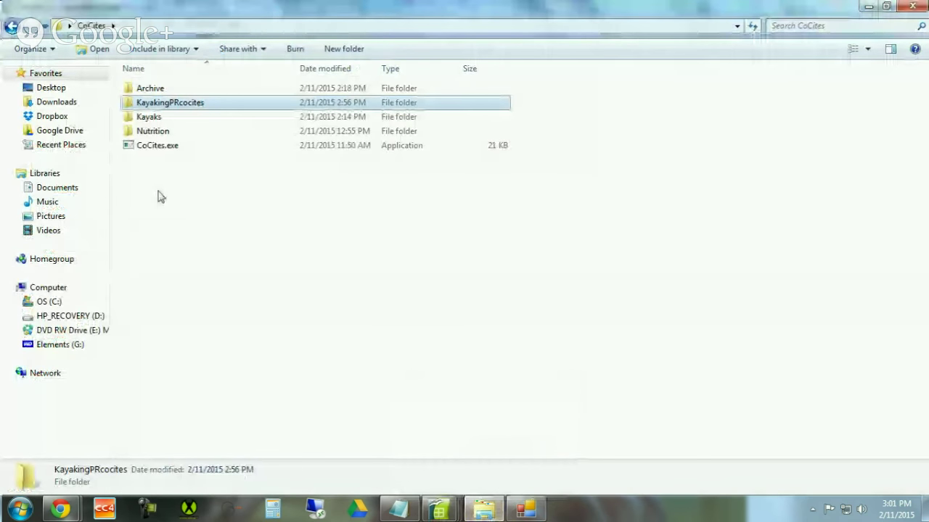